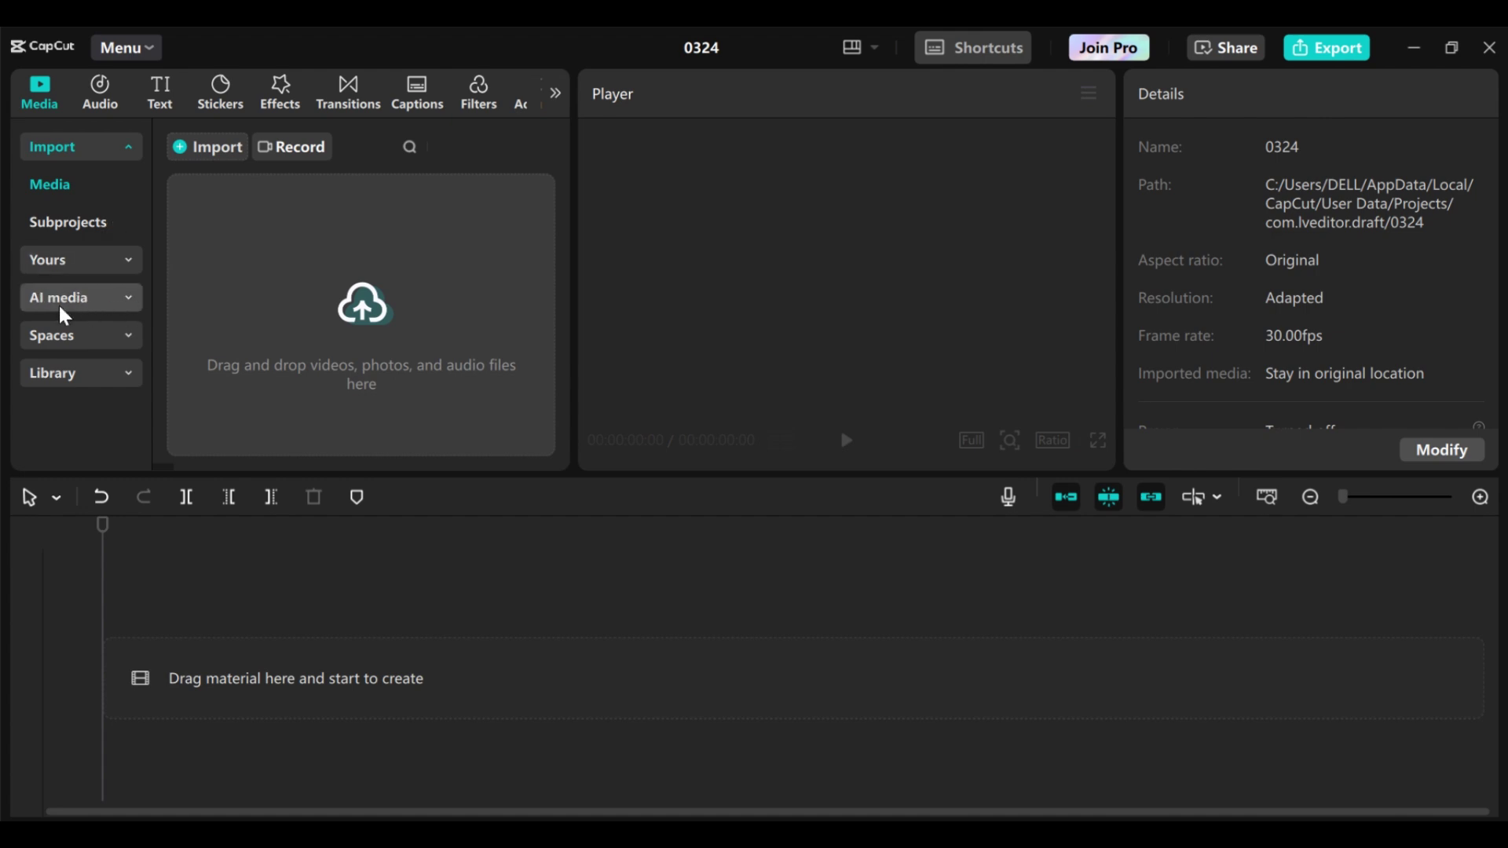
Open the AI image generator and examine its prompt, model and aspect ratio options
left_click(103, 300)
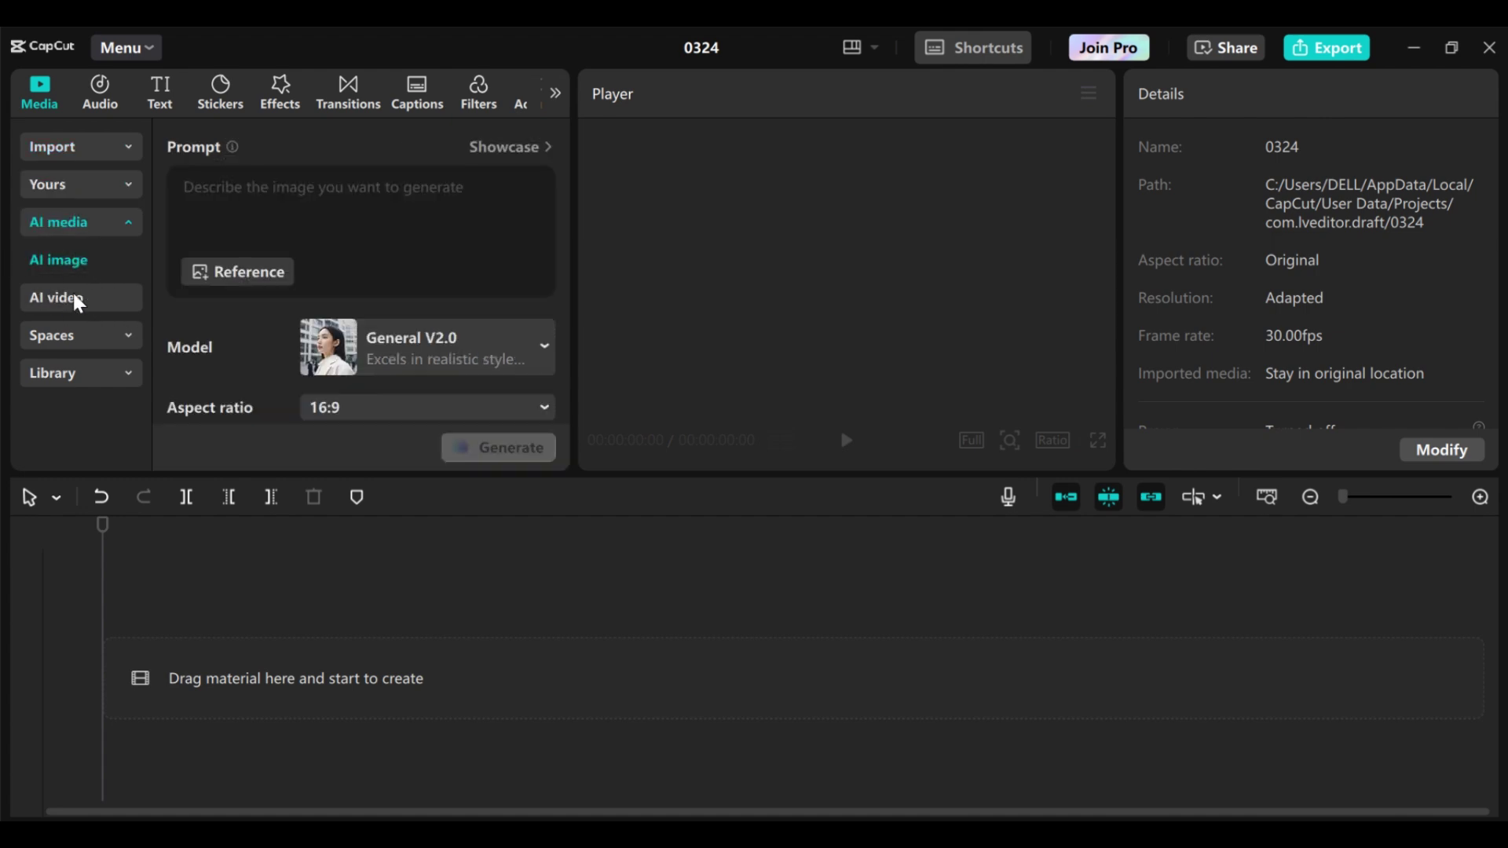
scroll(436, 220, "down", 1)
scroll(436, 220, "up", 1)
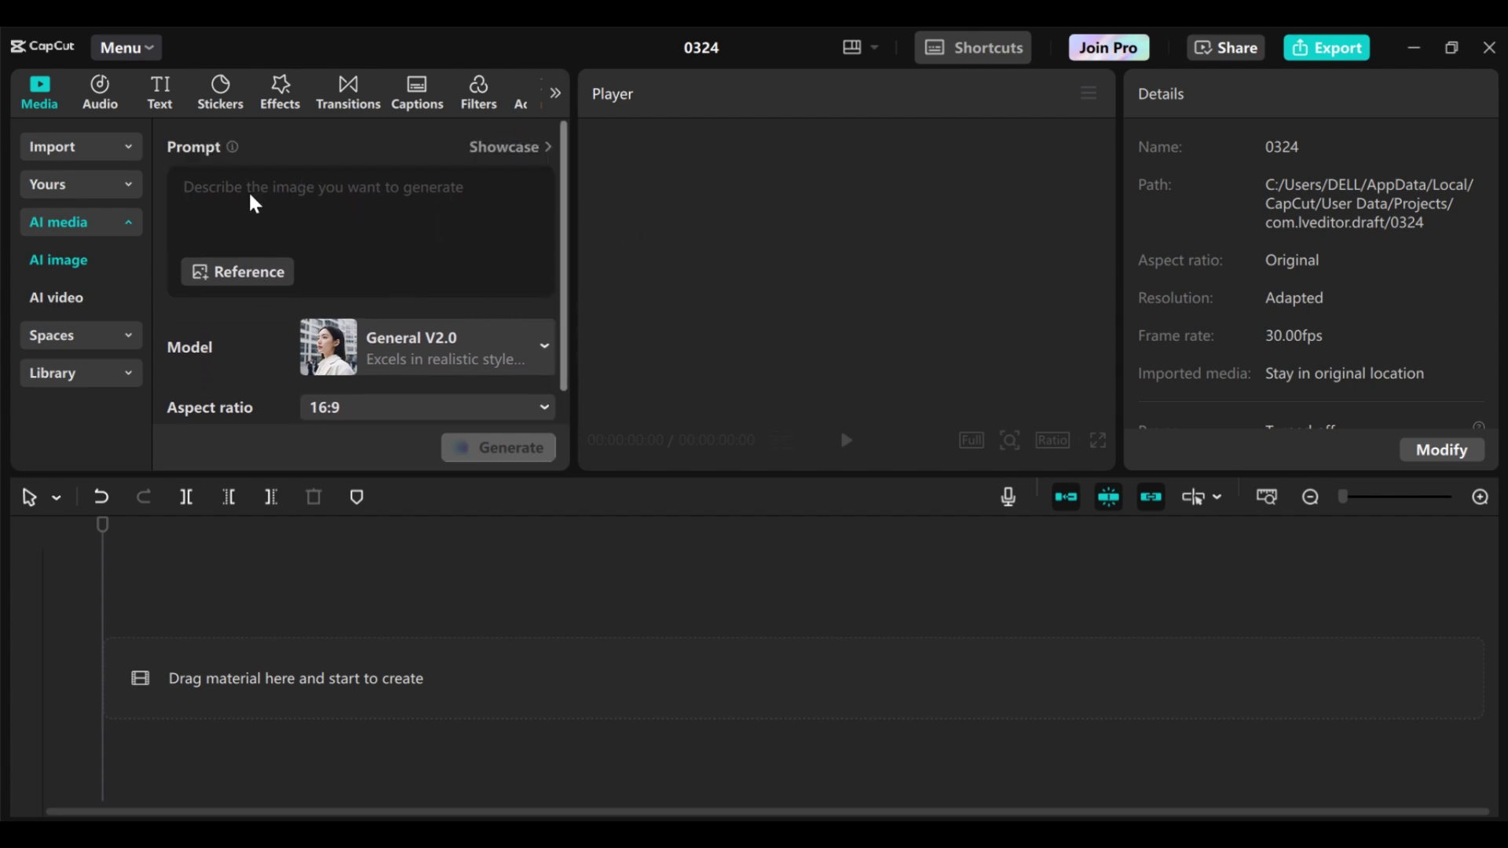
scroll(436, 263, "down", 1)
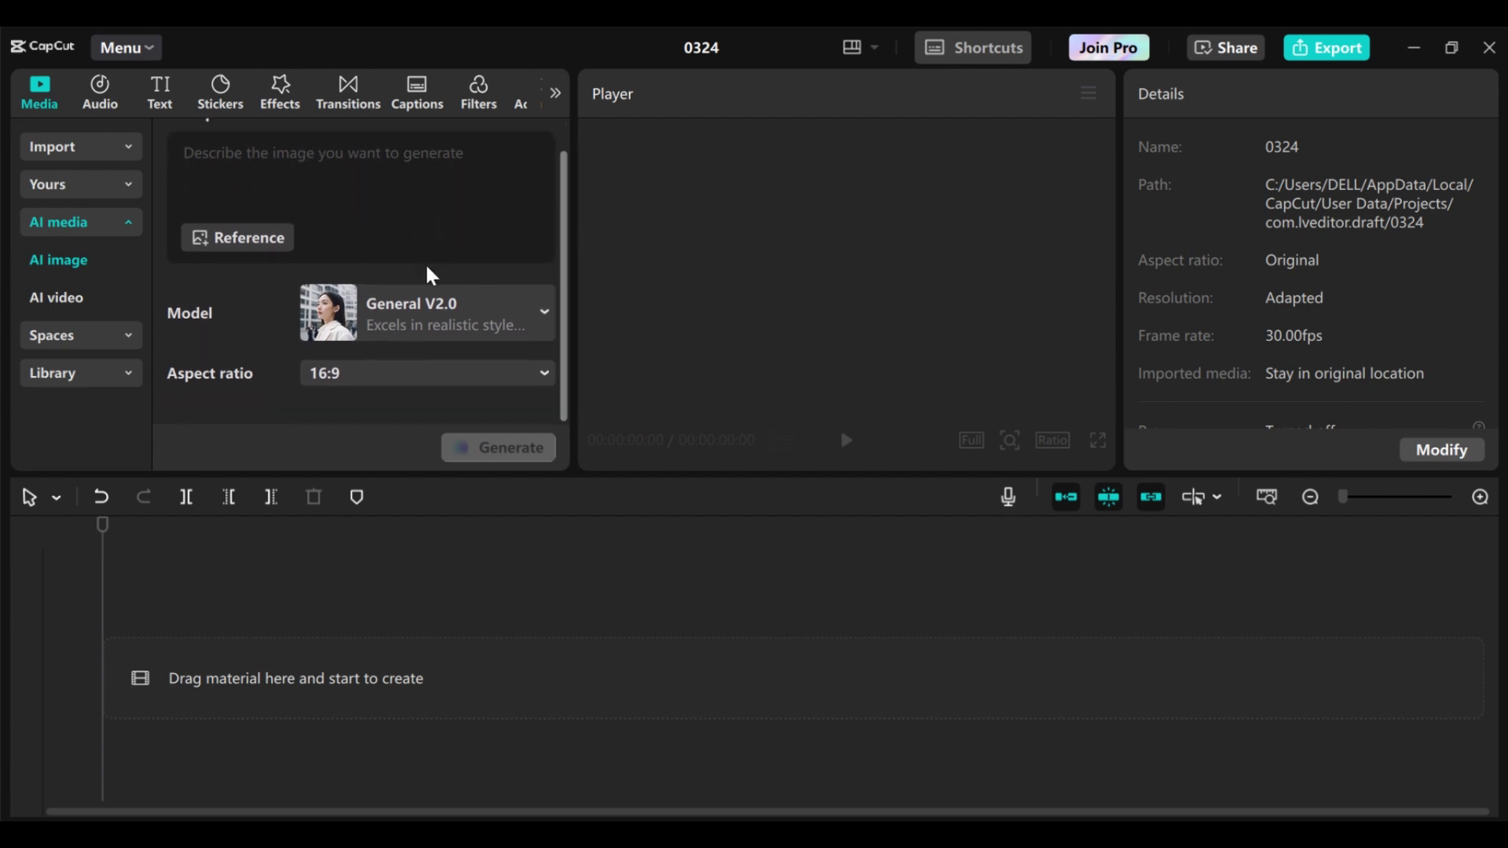
left_click(544, 317)
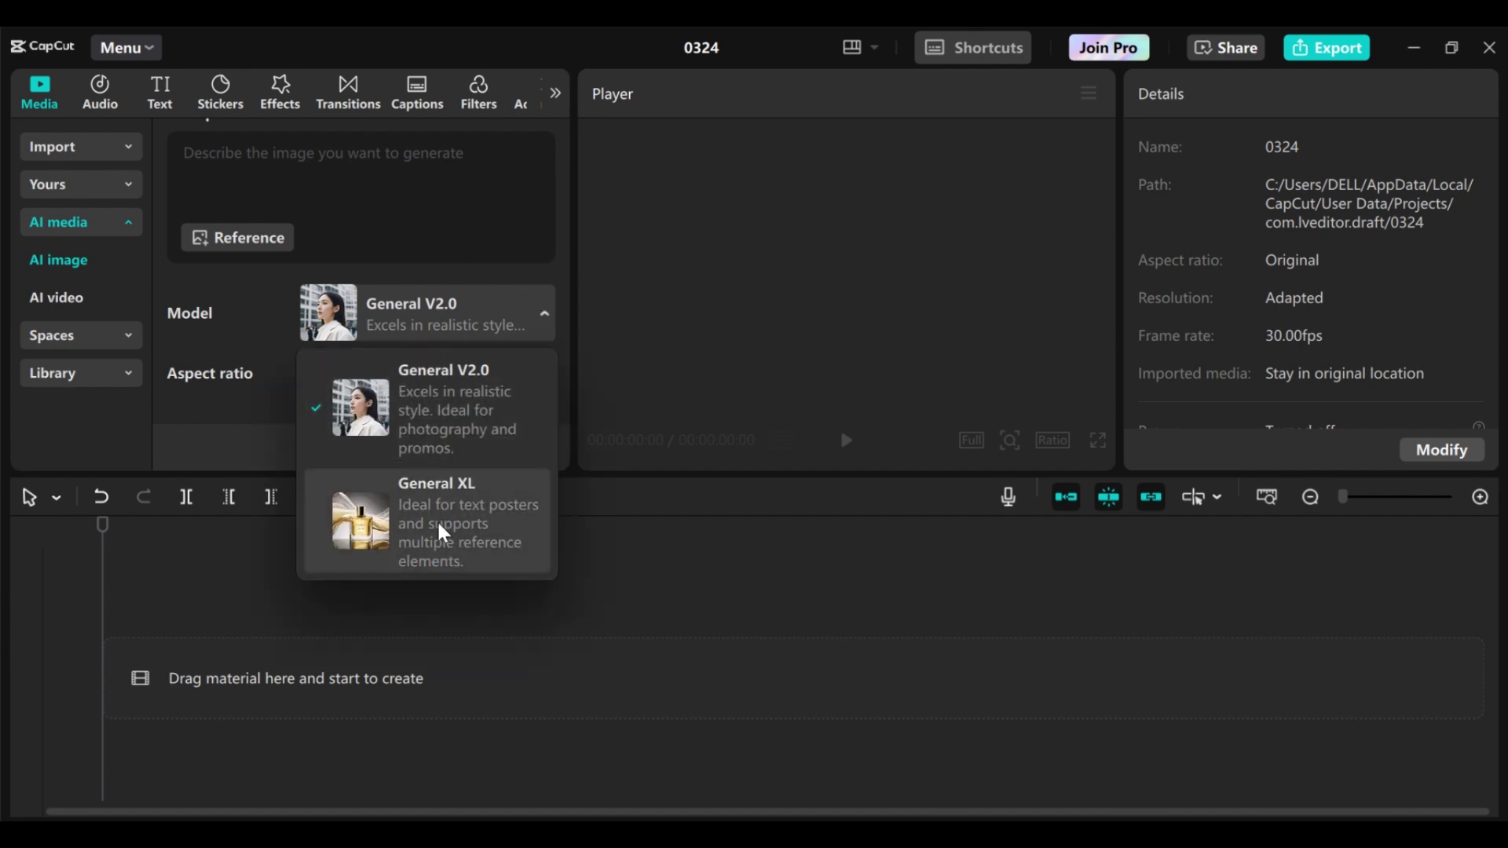
left_click(541, 312)
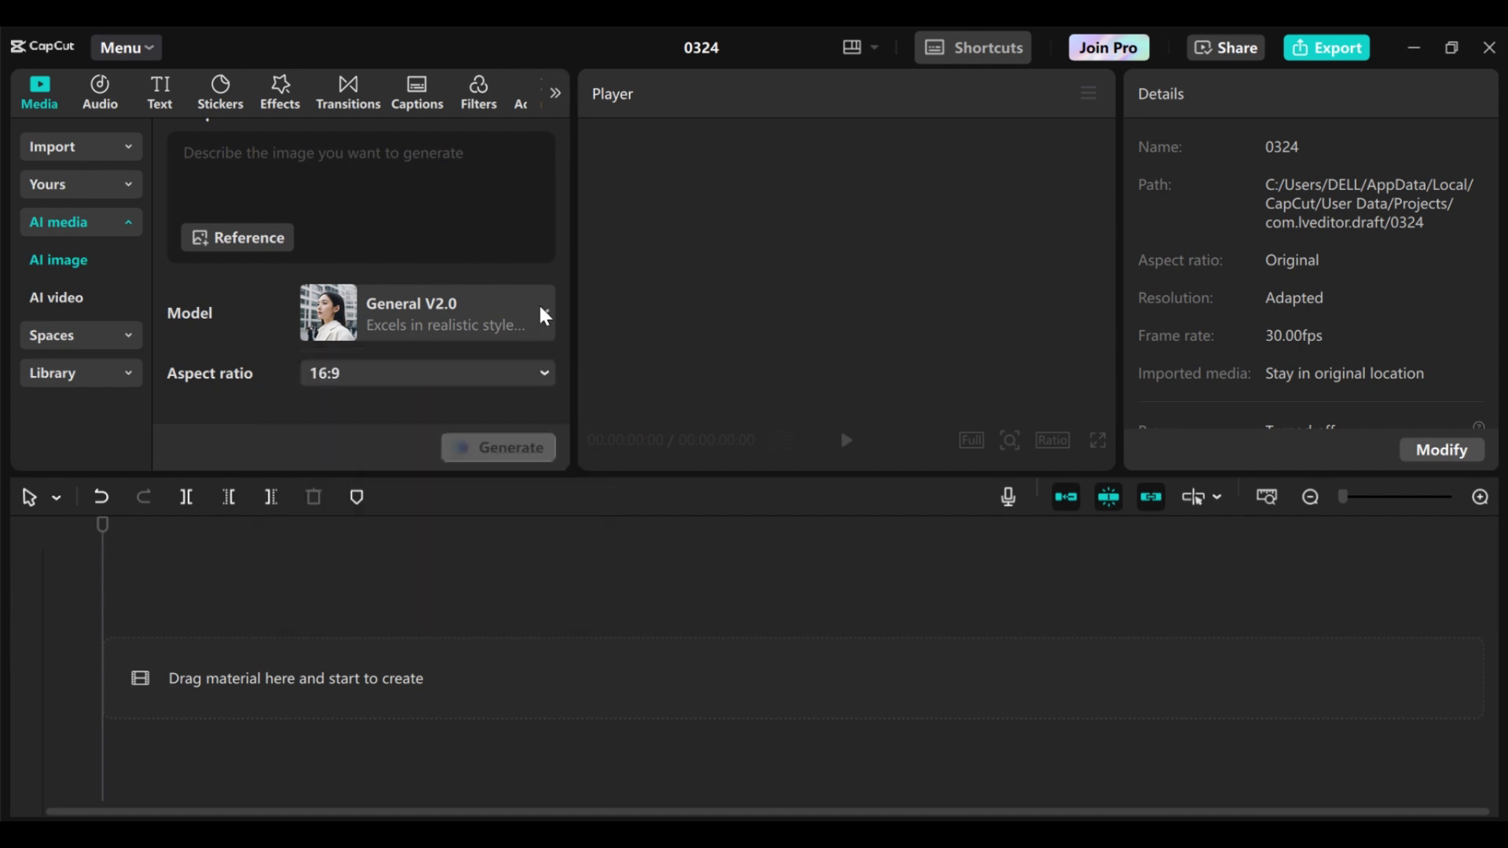
left_click(451, 378)
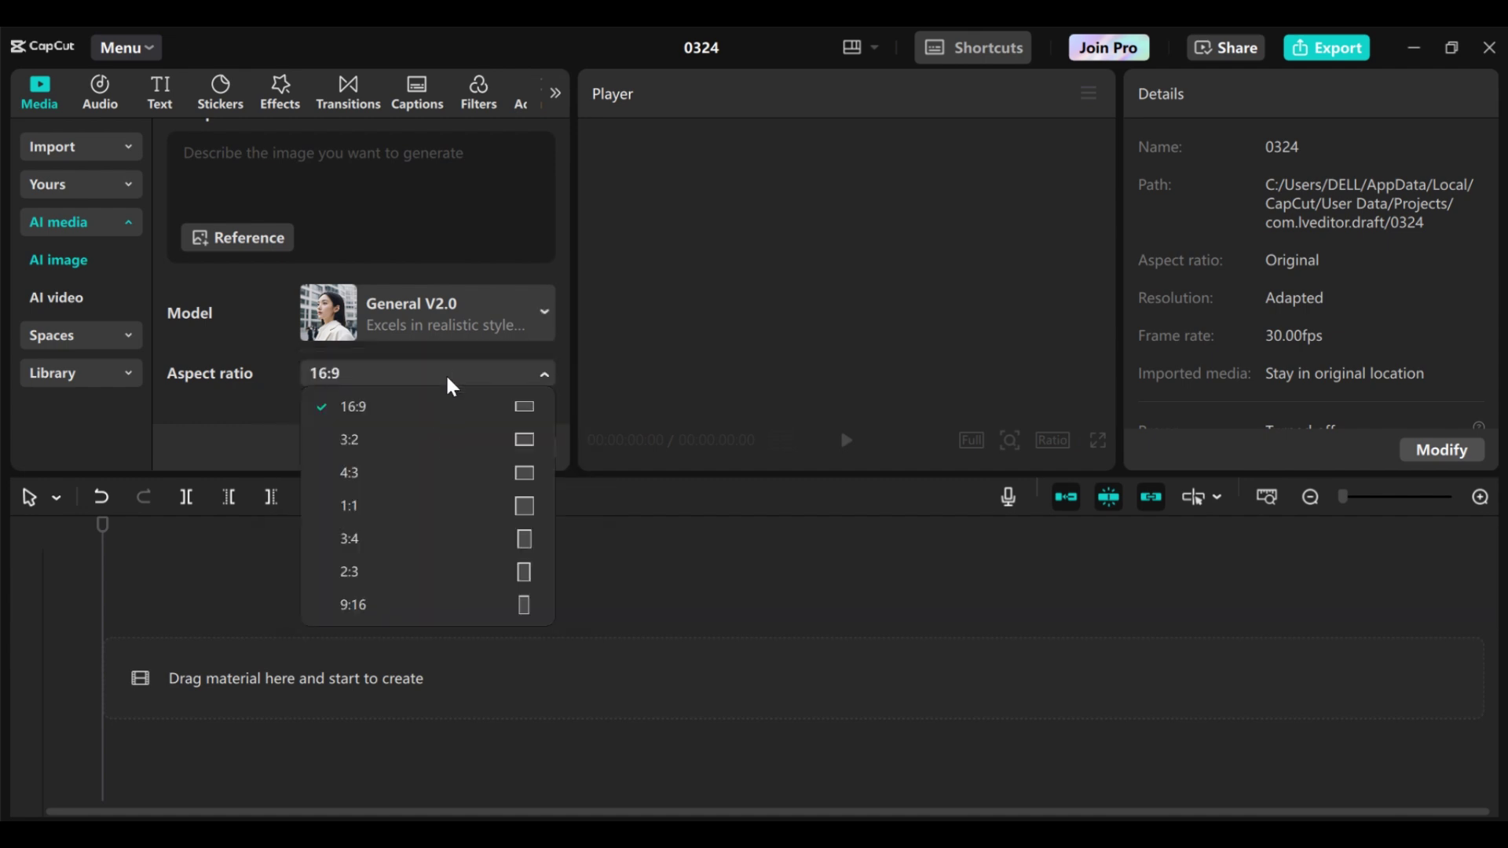
scroll(447, 381, "up", 1)
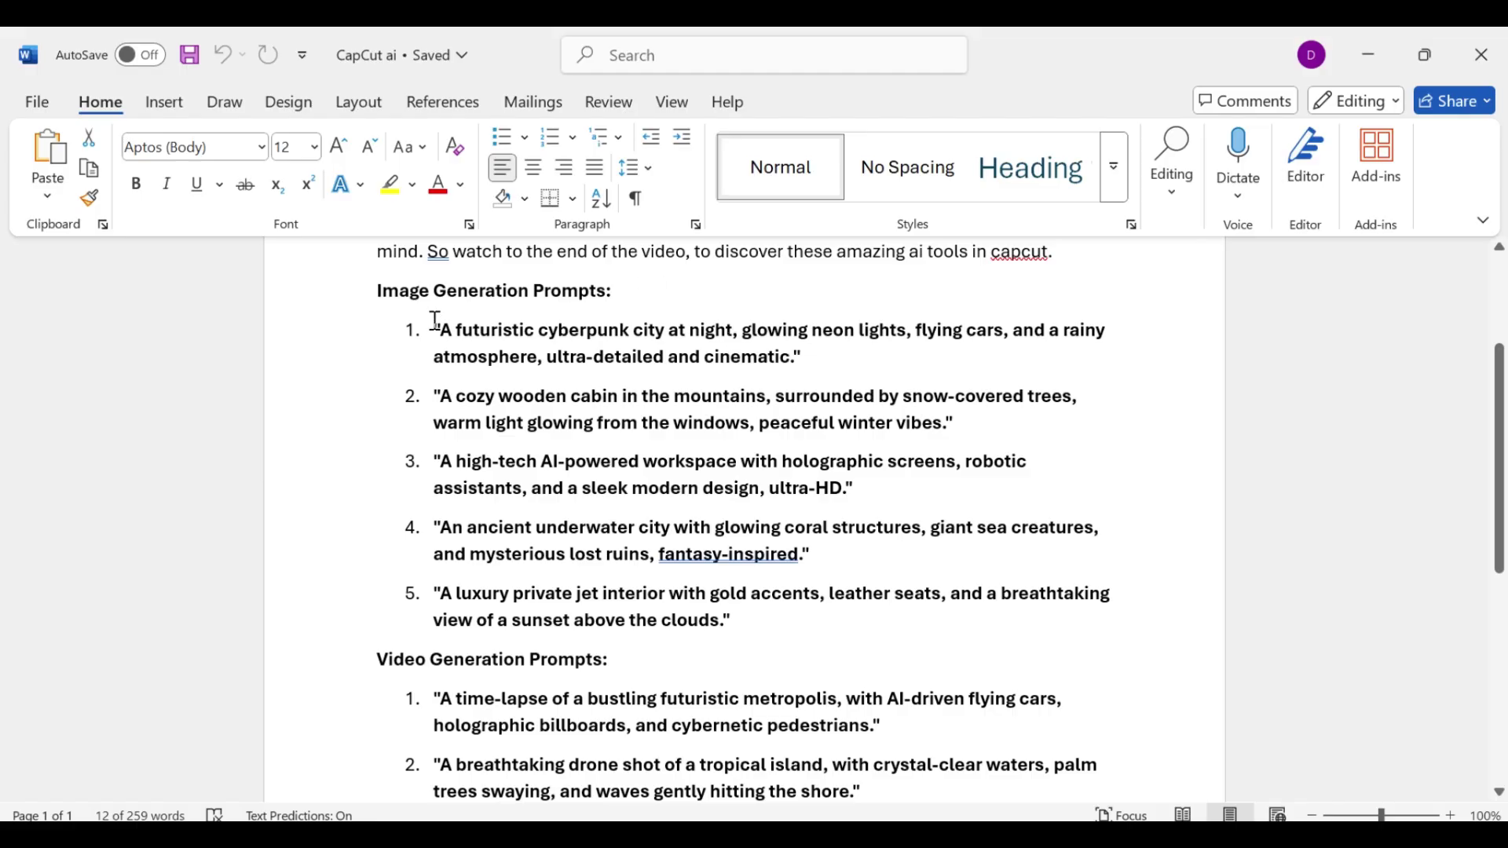
Copy the first image prompt, about a futuristic cyberpunk city at night, from the Word document and paste it into CapCut's AI image prompt
left_click_drag(438, 330, 800, 360)
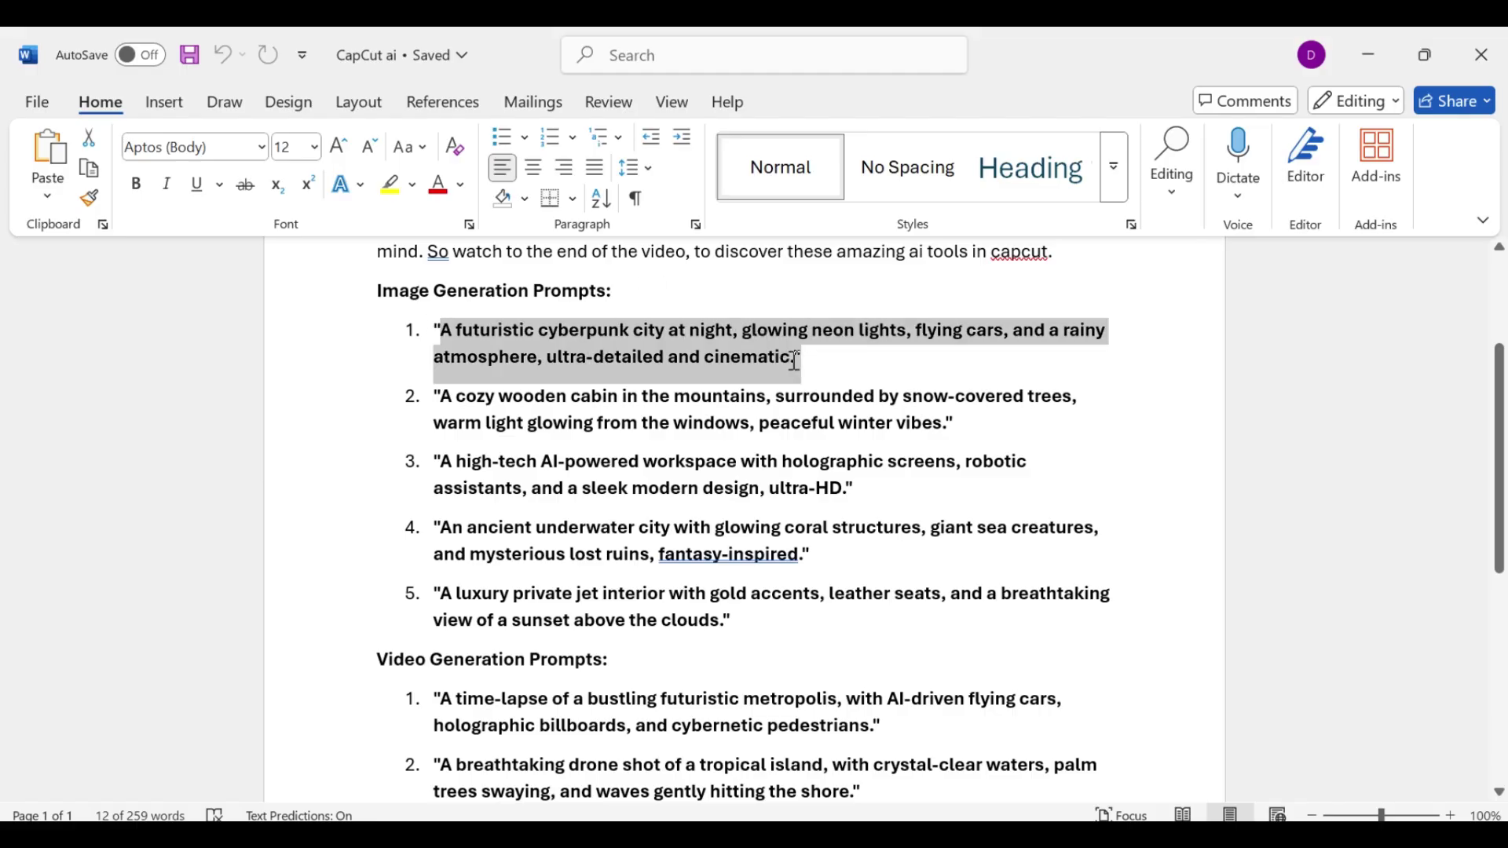
right_click(680, 345)
left_click(738, 343)
mouse_move(890, 817)
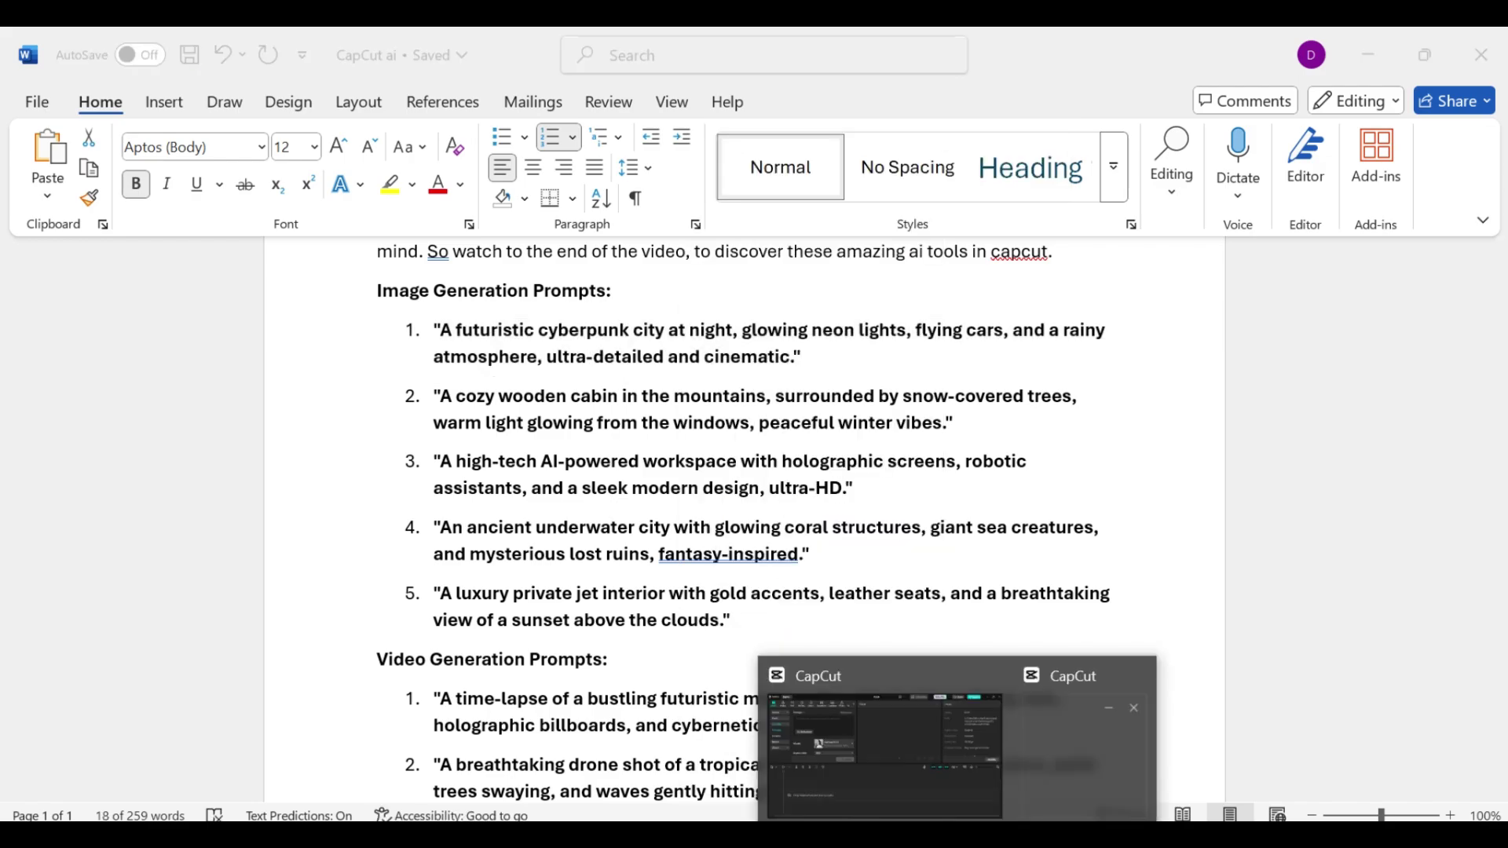
left_click(878, 691)
right_click(297, 206)
left_click(316, 316)
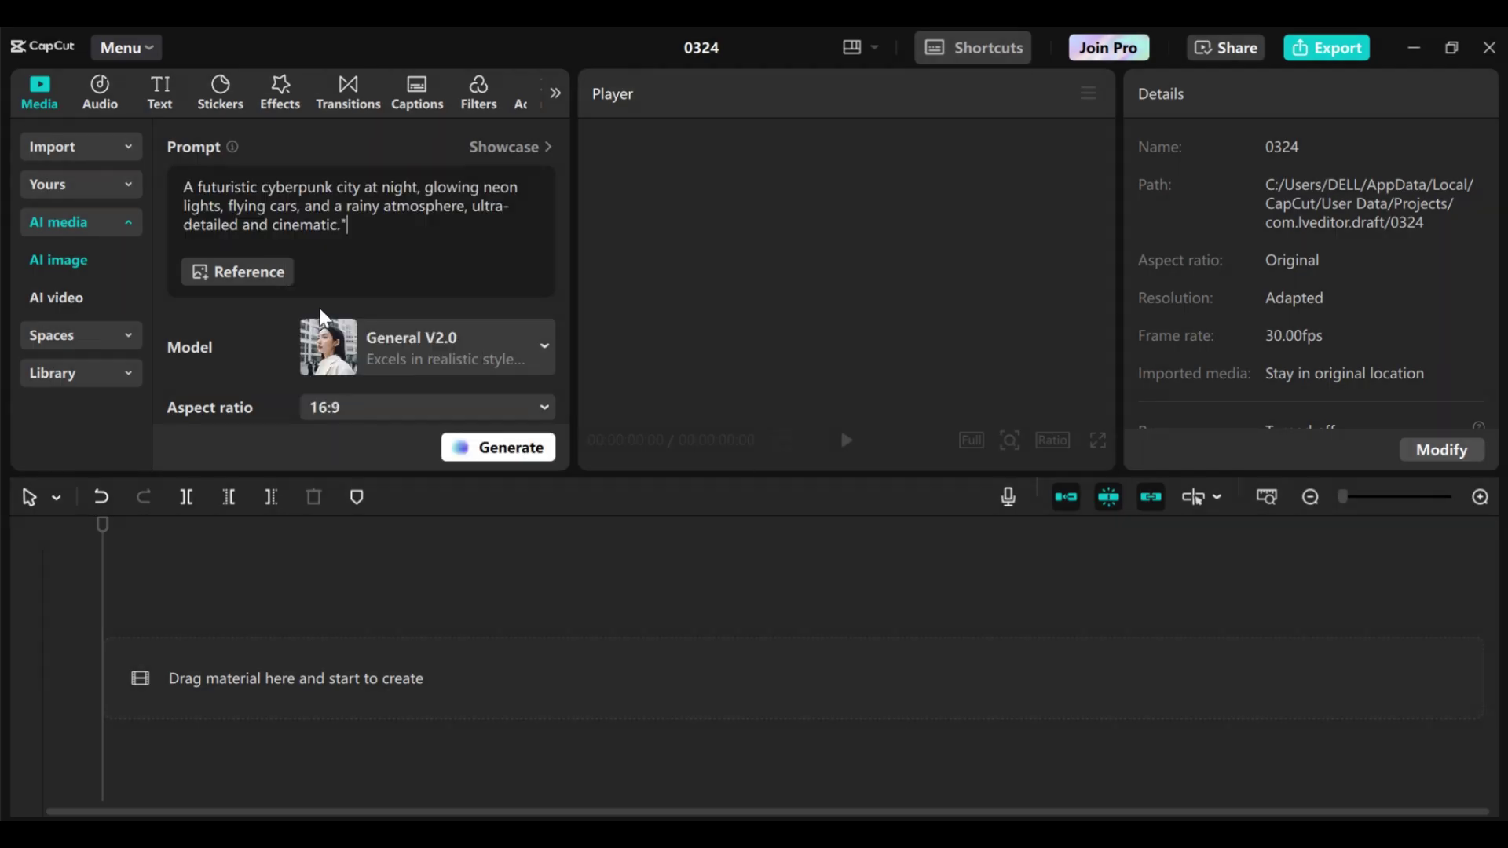
scroll(299, 259, "down", 1)
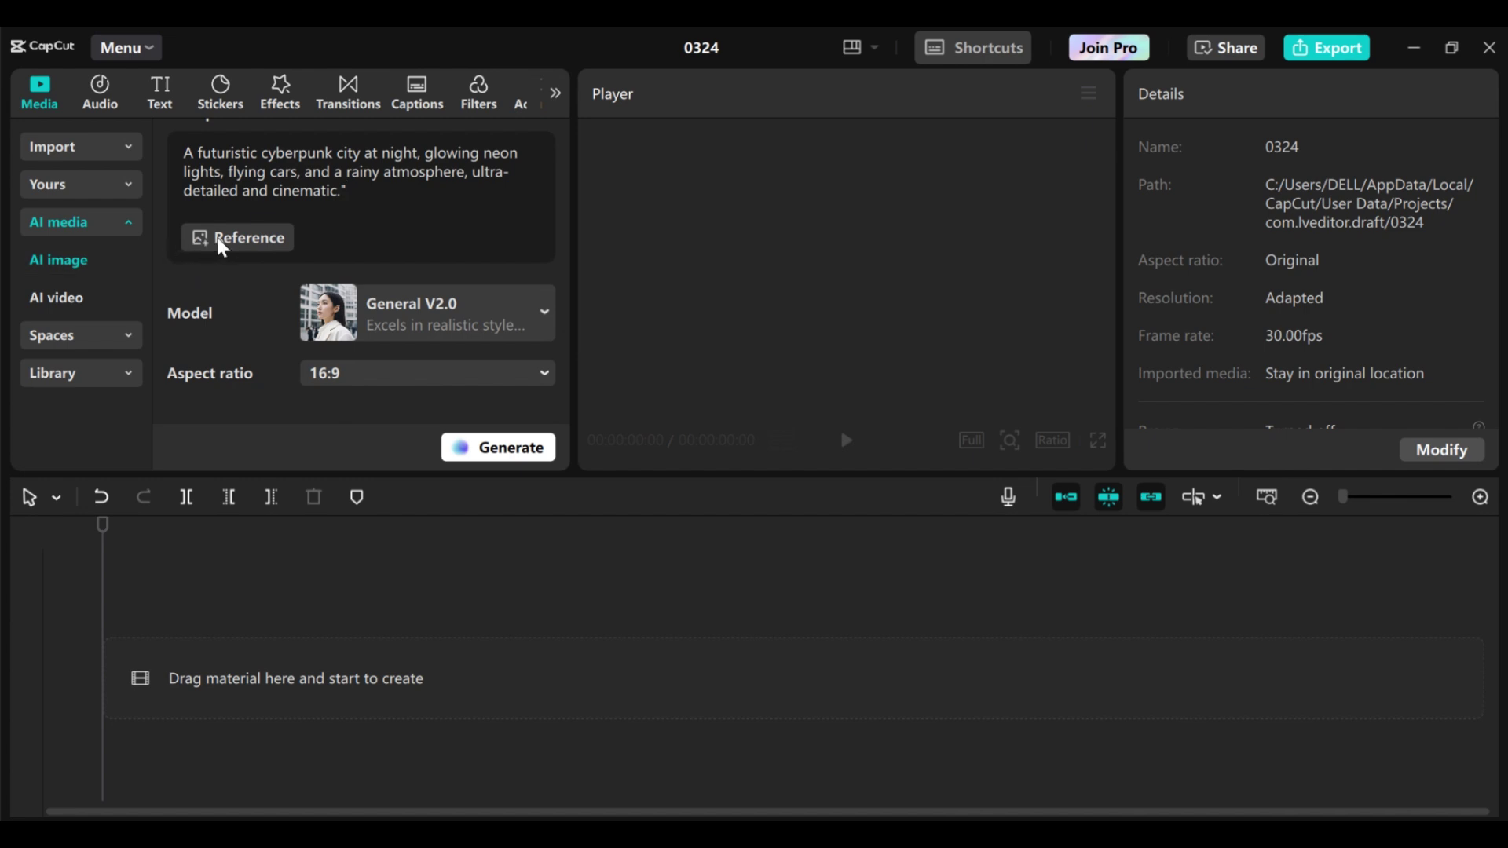
left_click(235, 246)
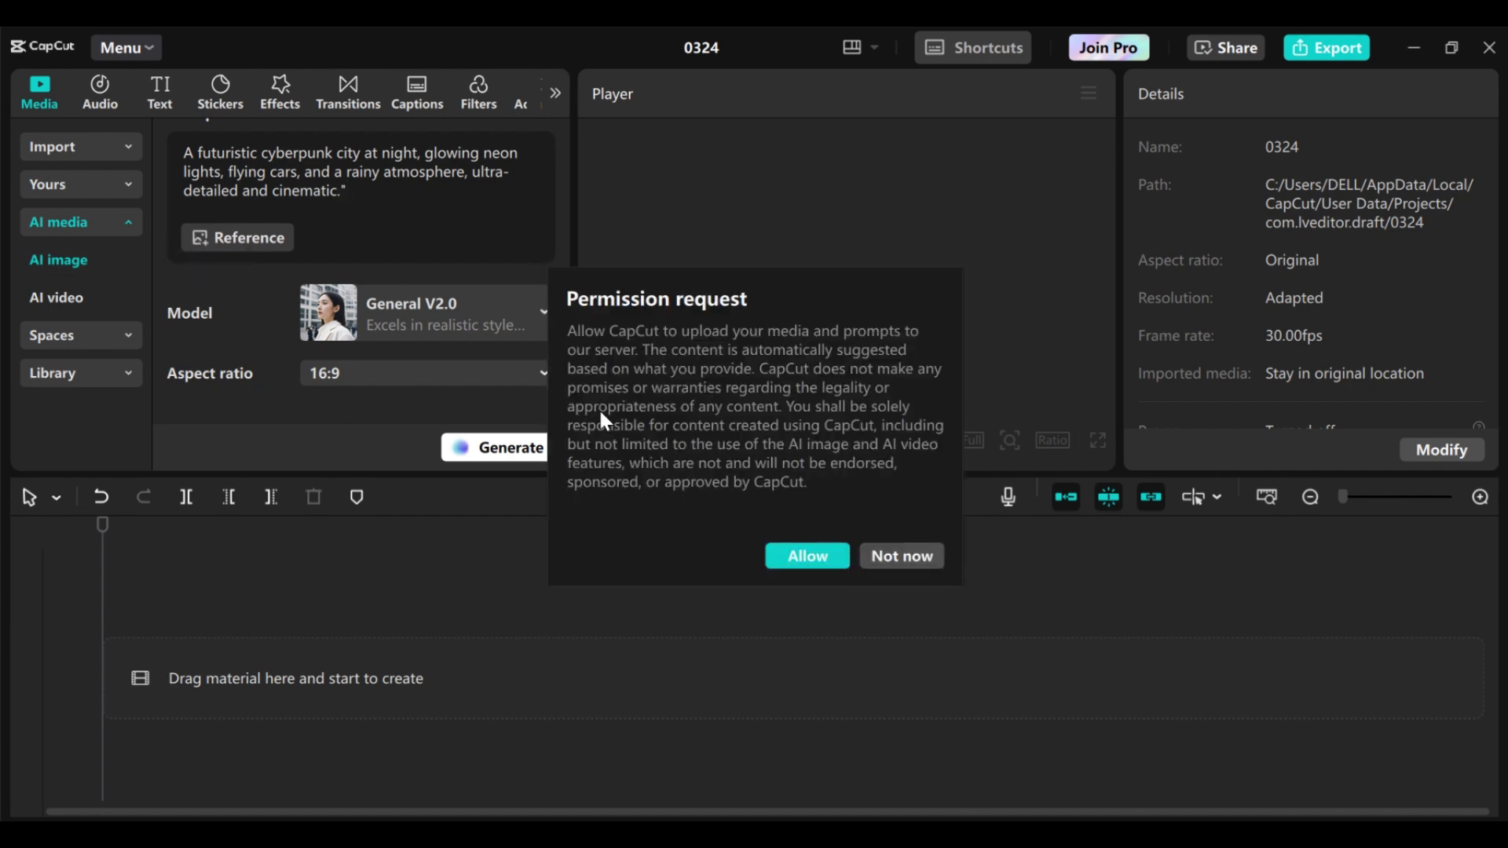
left_click(914, 559)
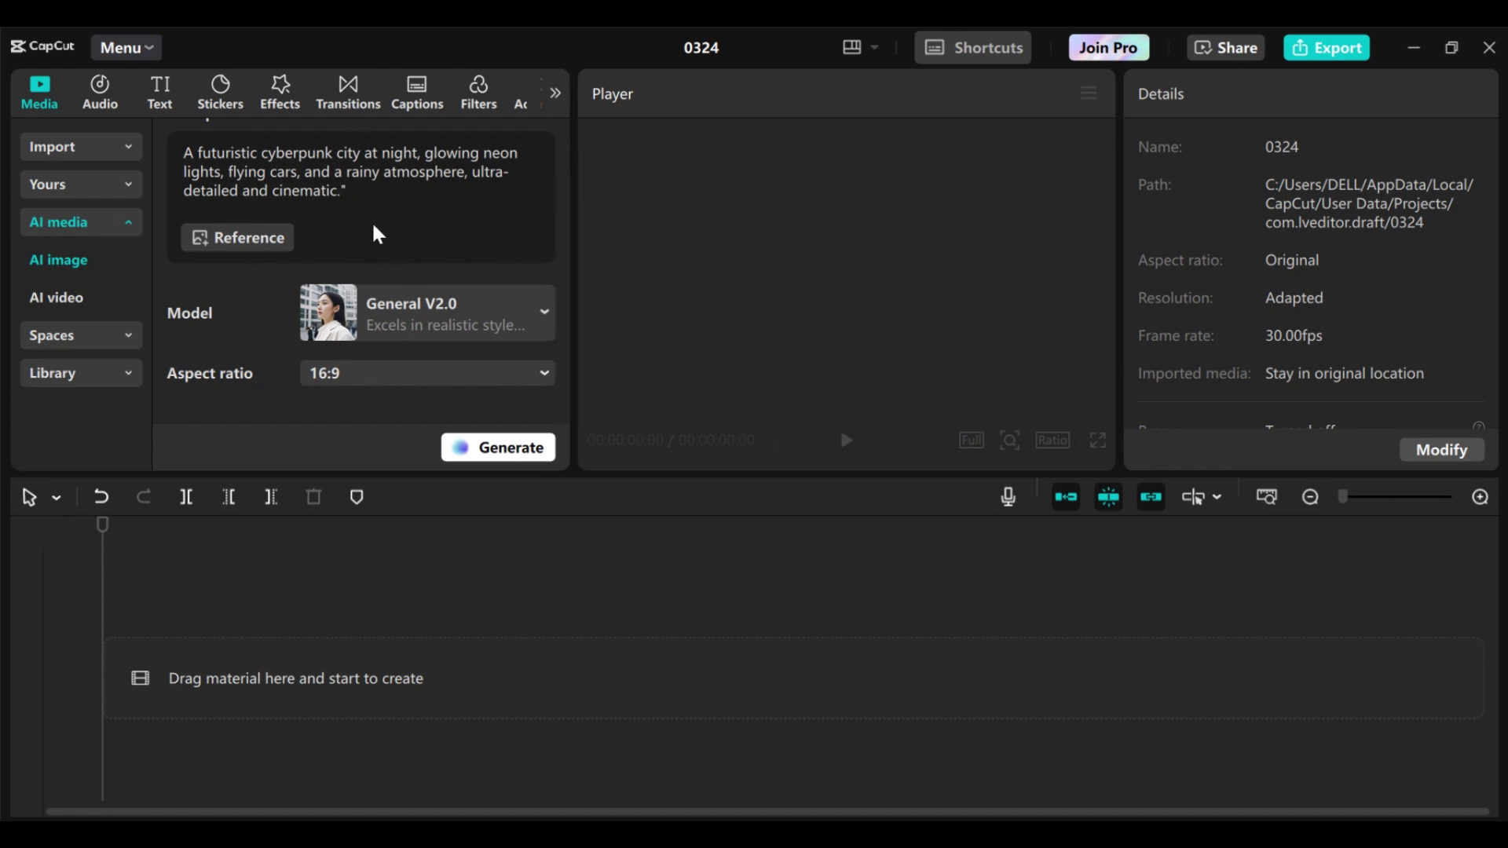
left_click(540, 317)
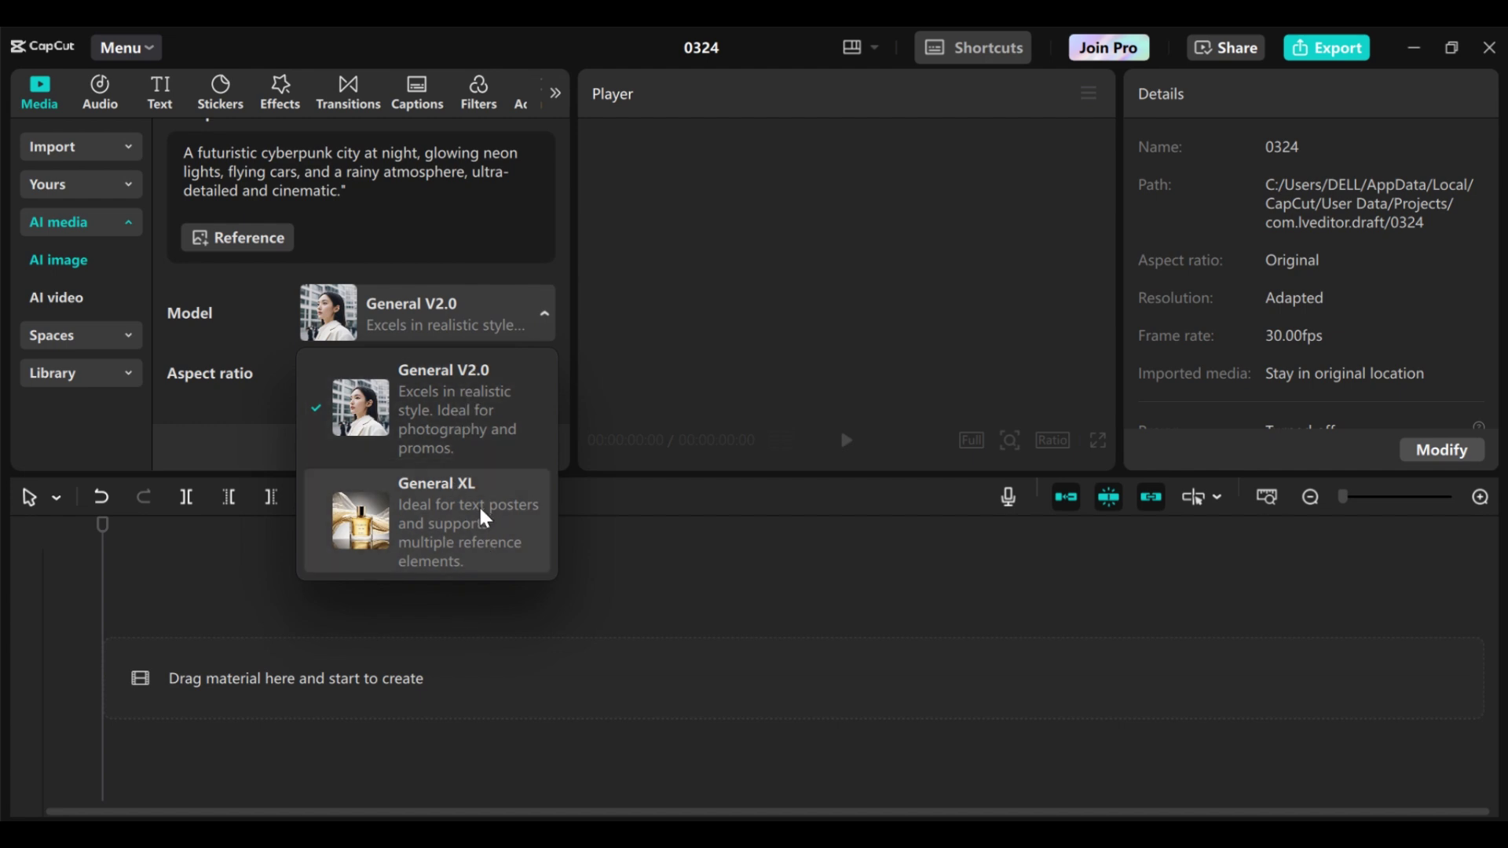
left_click(543, 304)
left_click(322, 372)
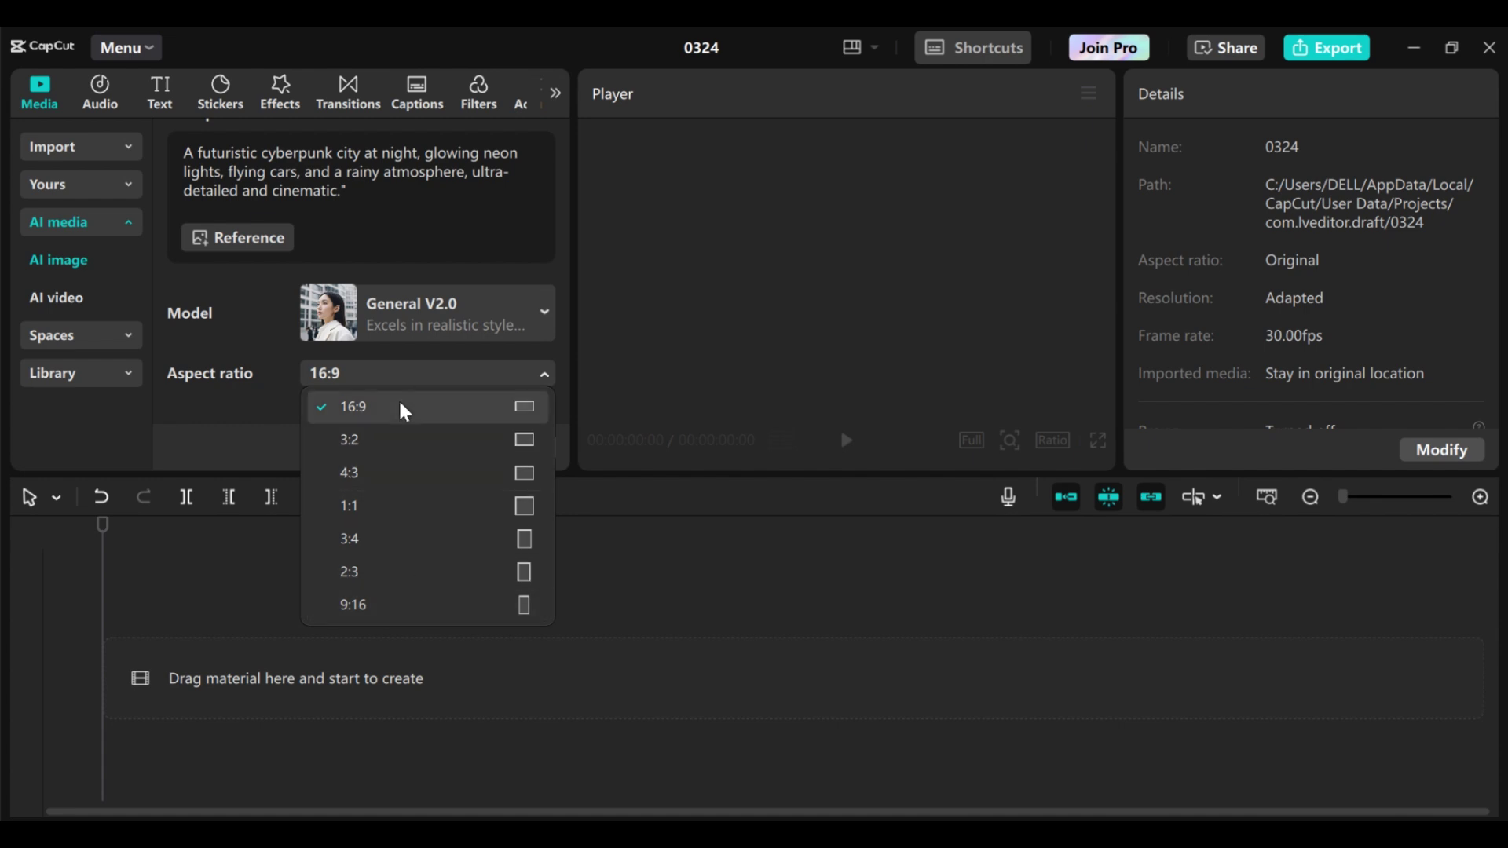
left_click(280, 349)
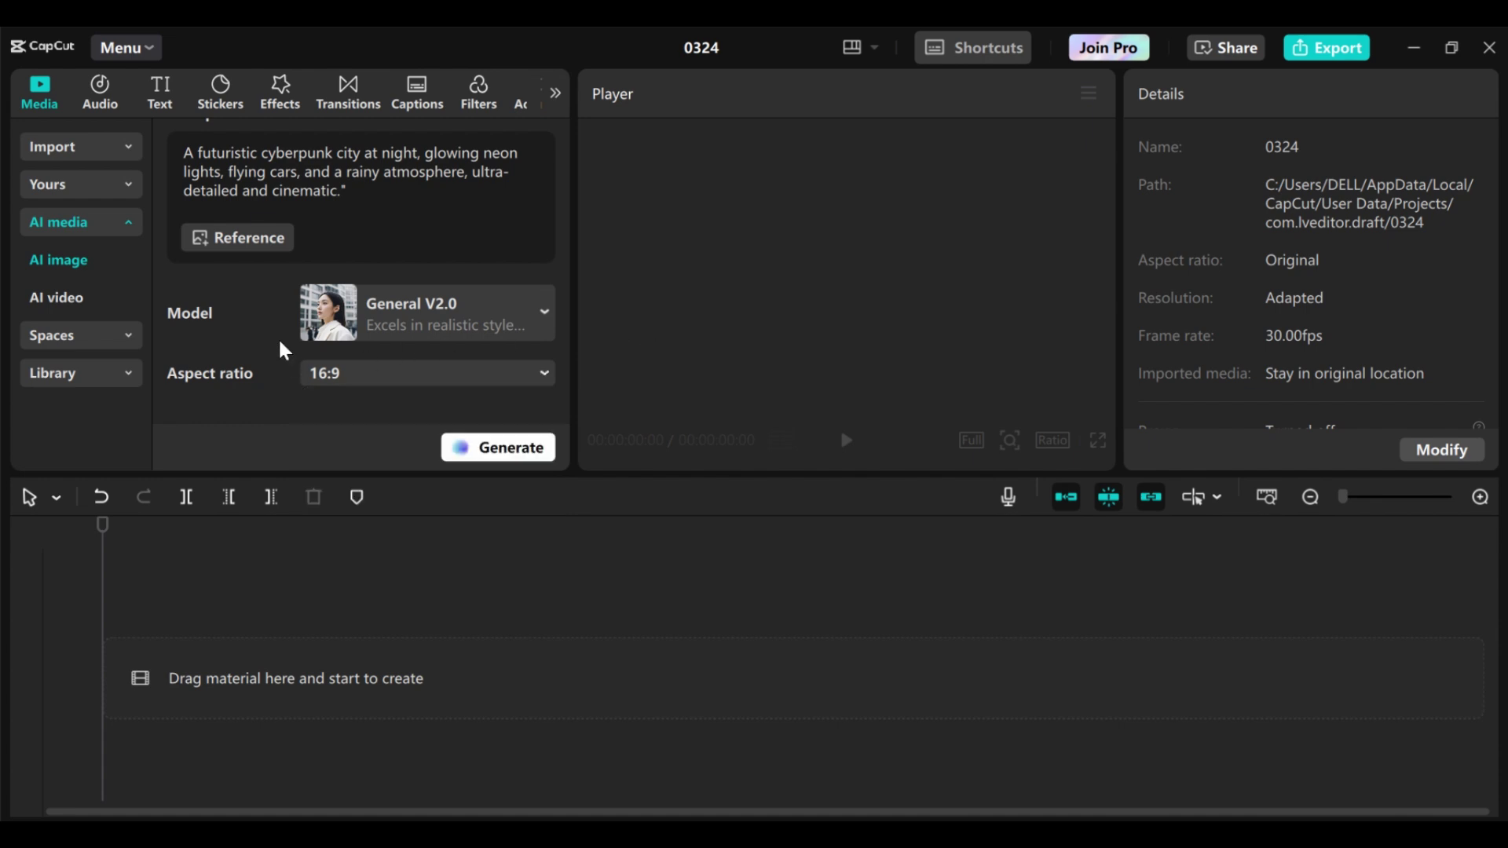
Generate images from the prompt, signing in with Google and allowing the upload of media and prompts
left_click(505, 452)
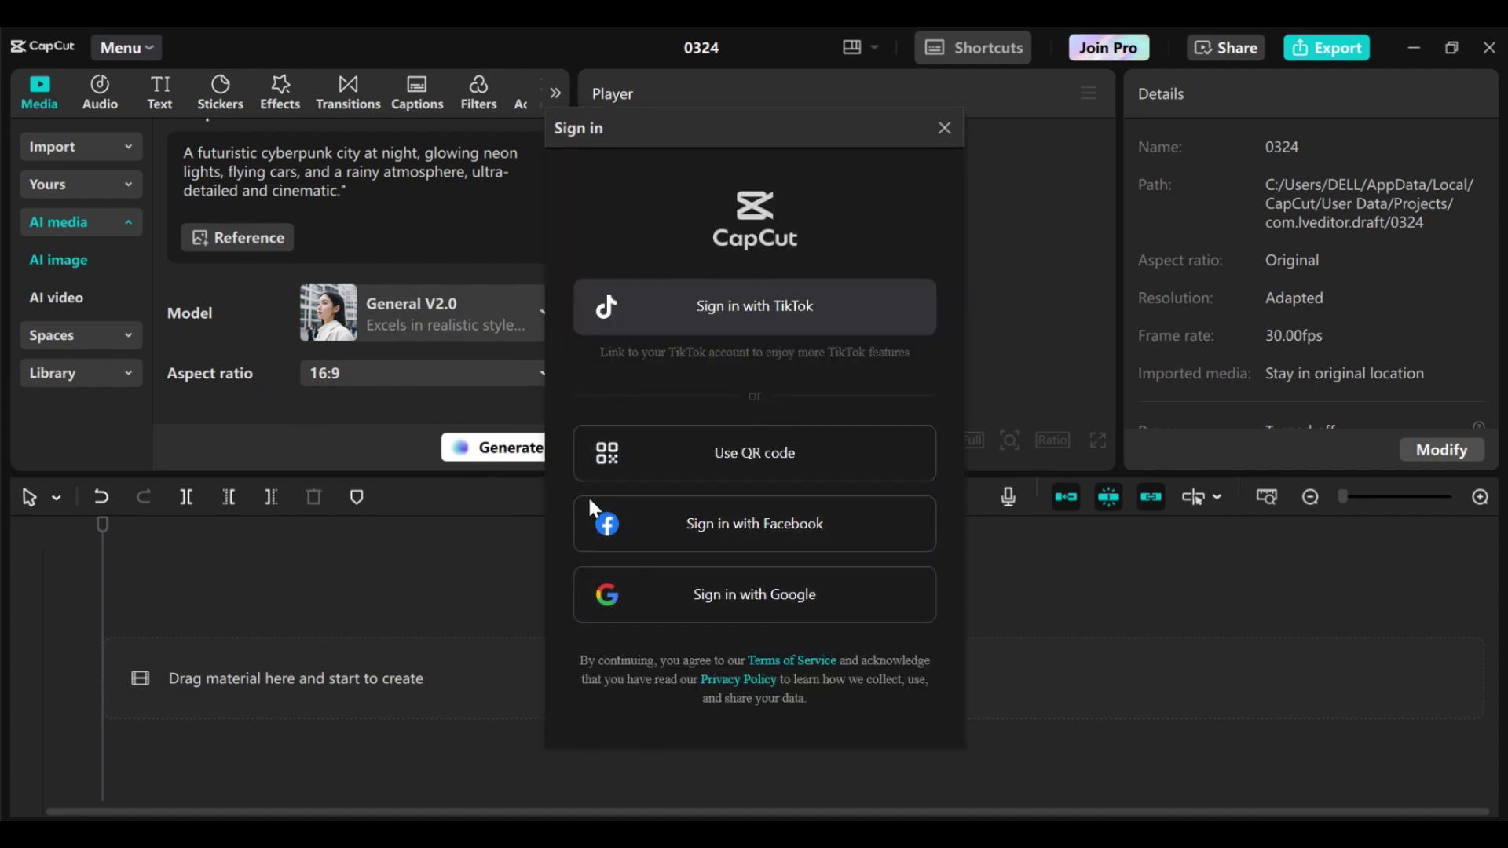
left_click(745, 603)
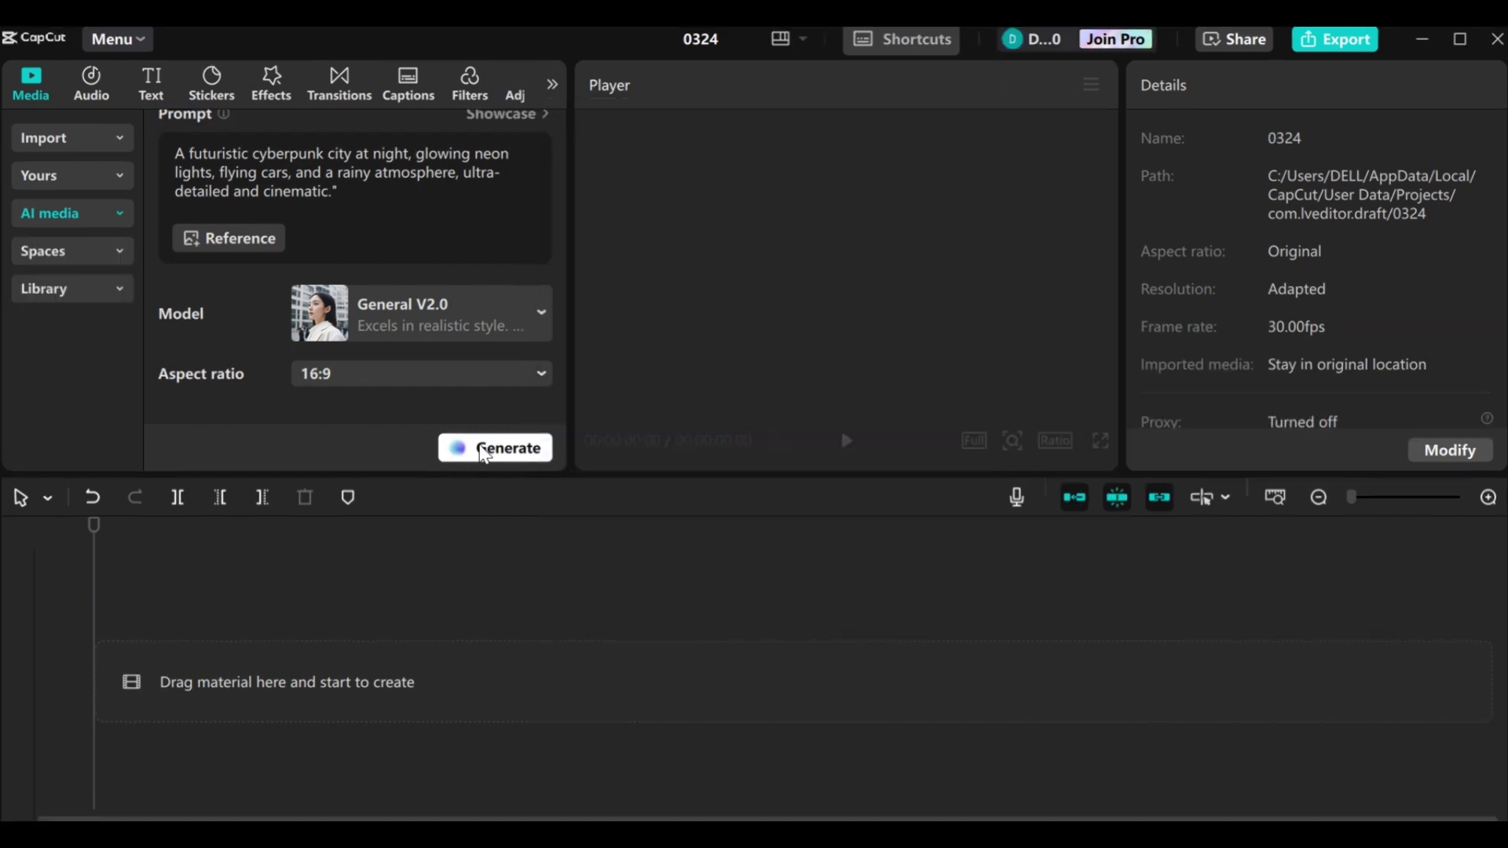
left_click(488, 452)
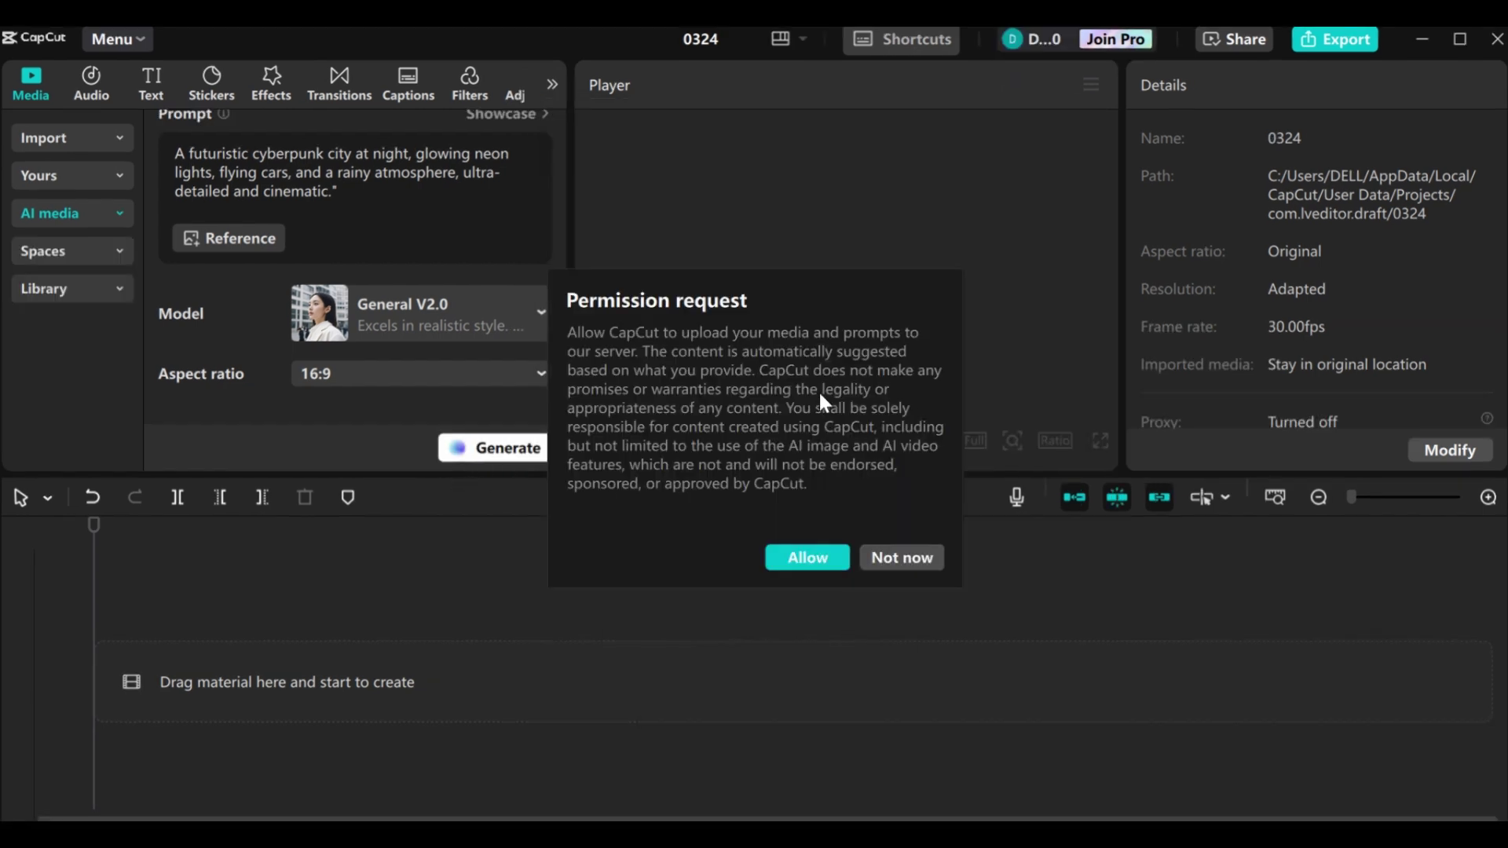
left_click(832, 575)
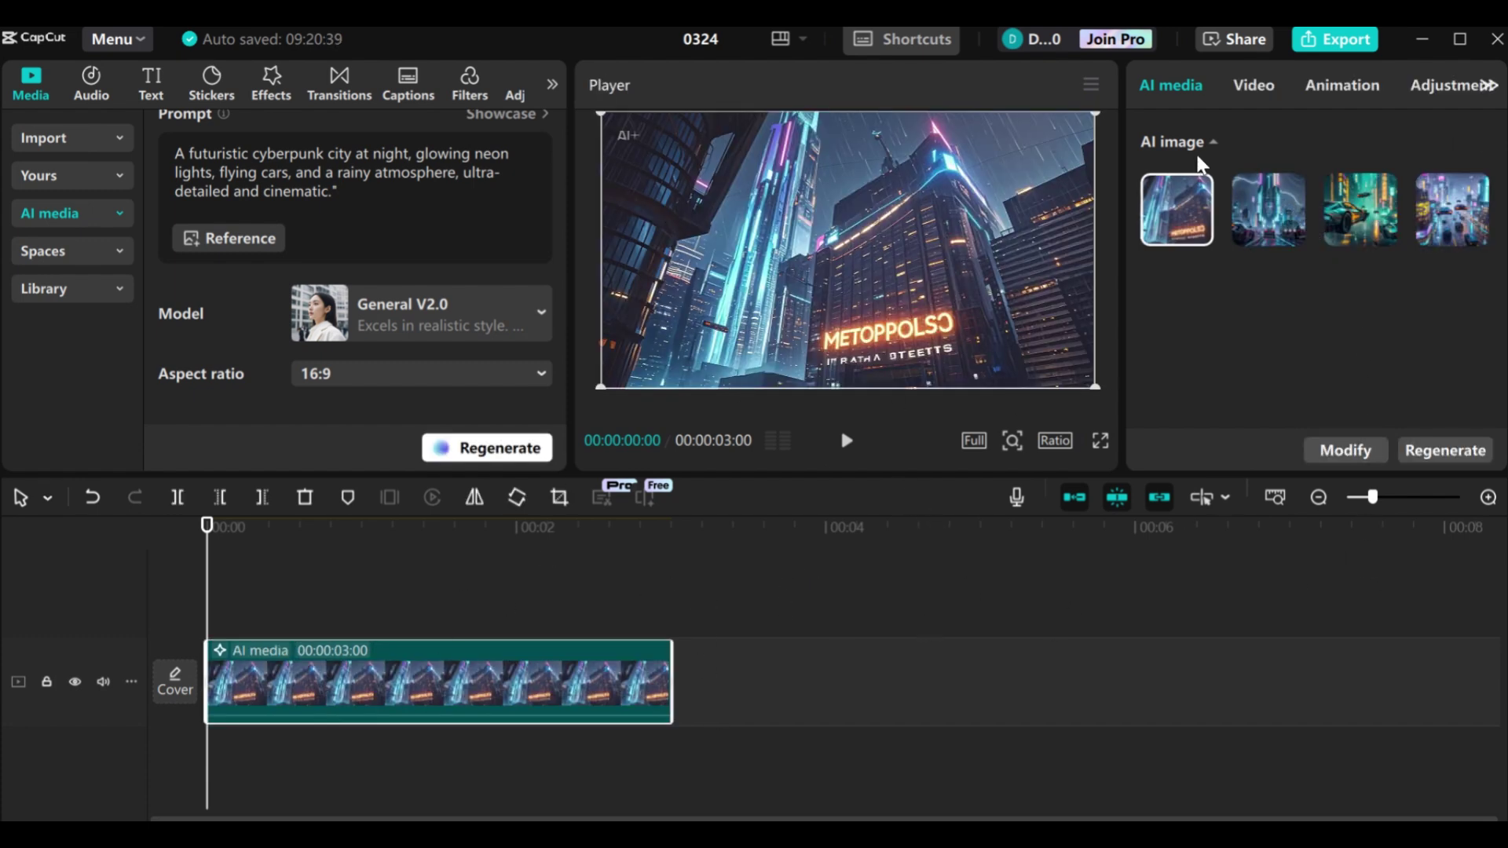
Compare the generated cyberpunk city image variations in the player
left_click(1269, 211)
left_click(1373, 212)
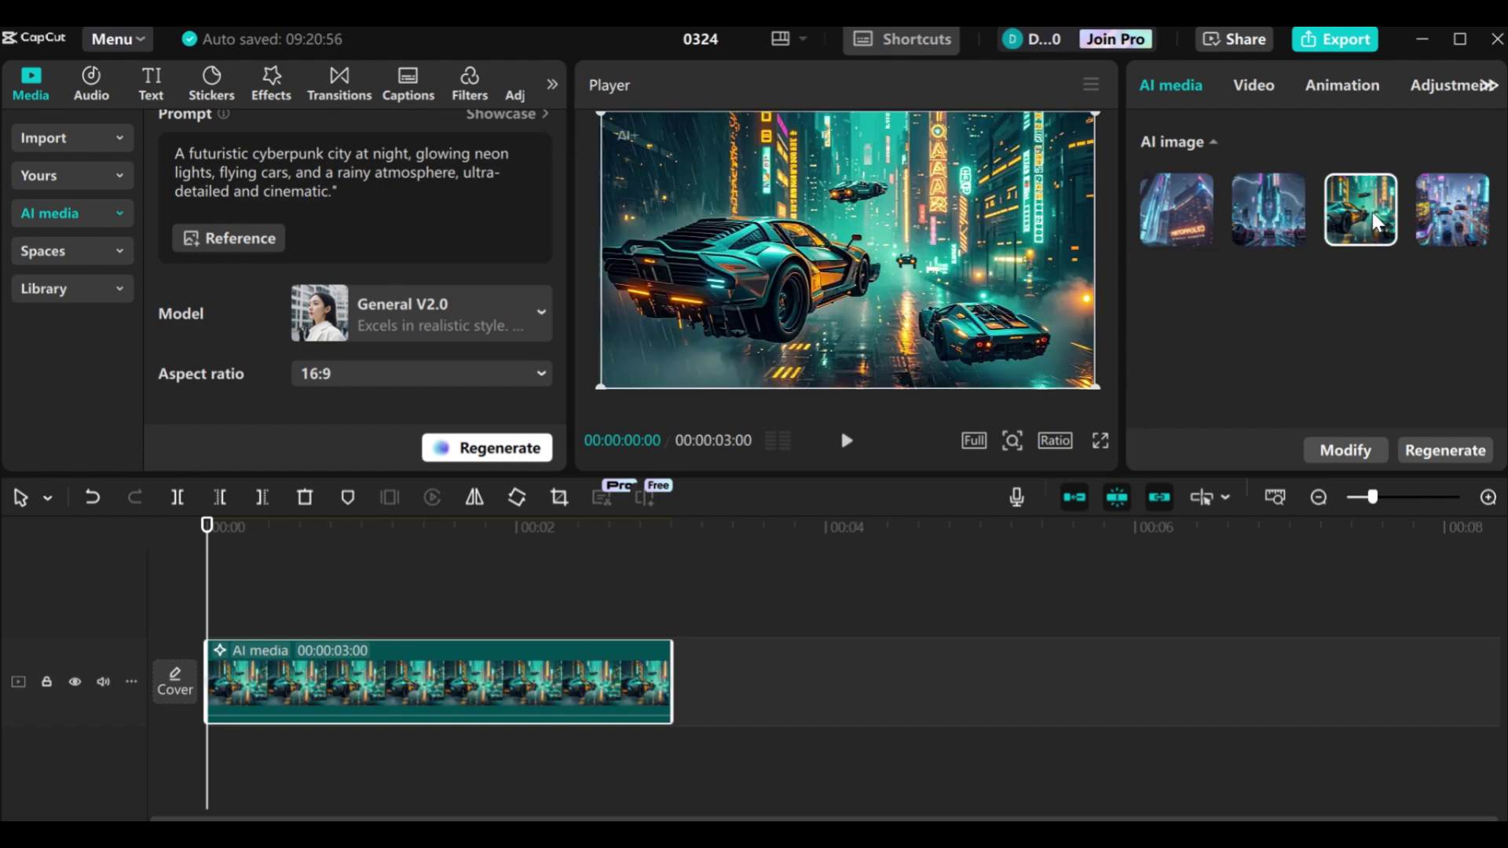
left_click(1445, 189)
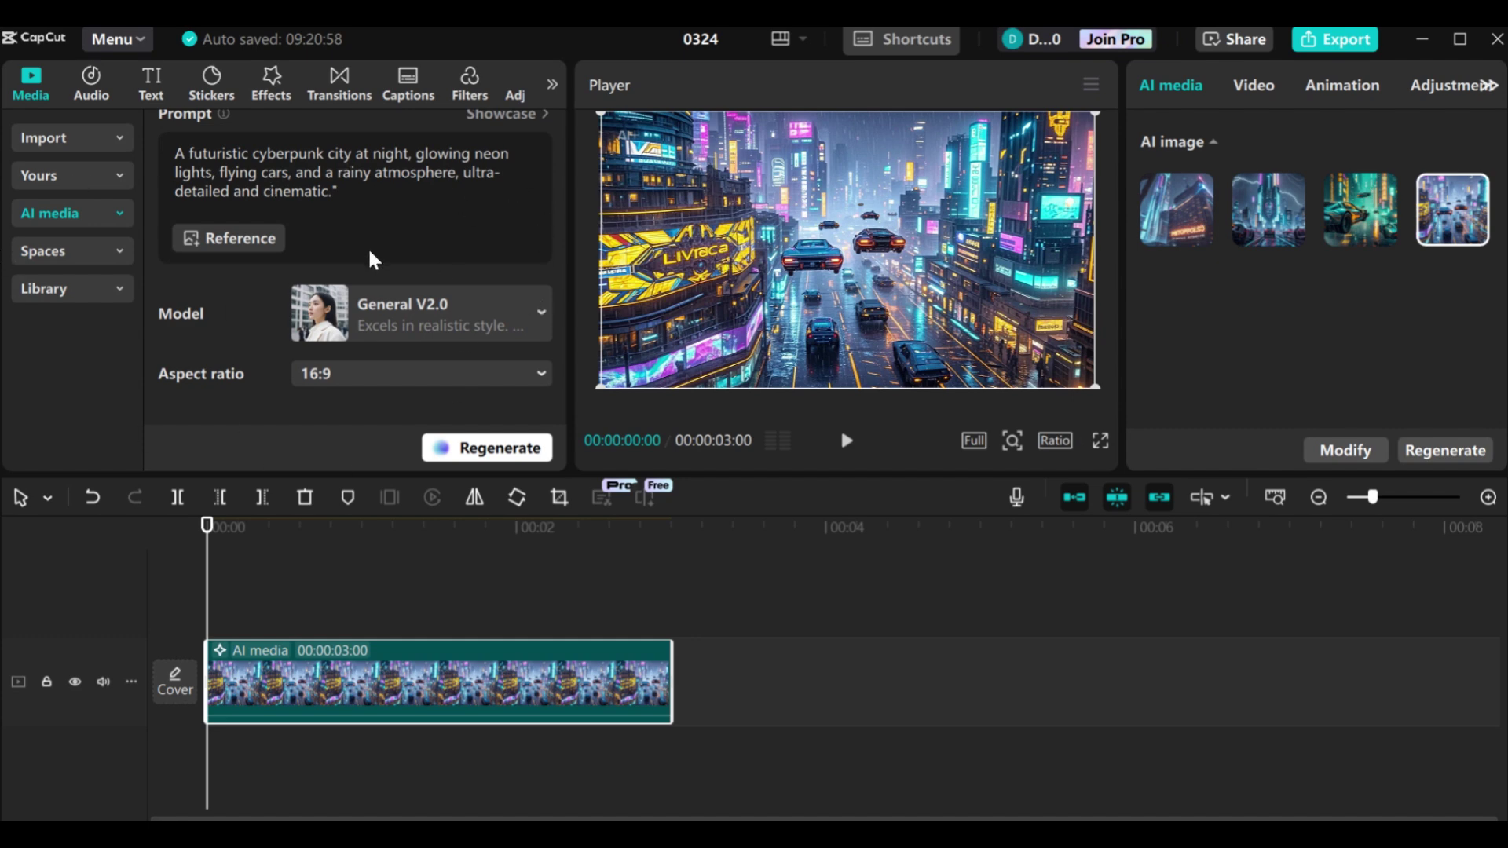
left_click(1368, 219)
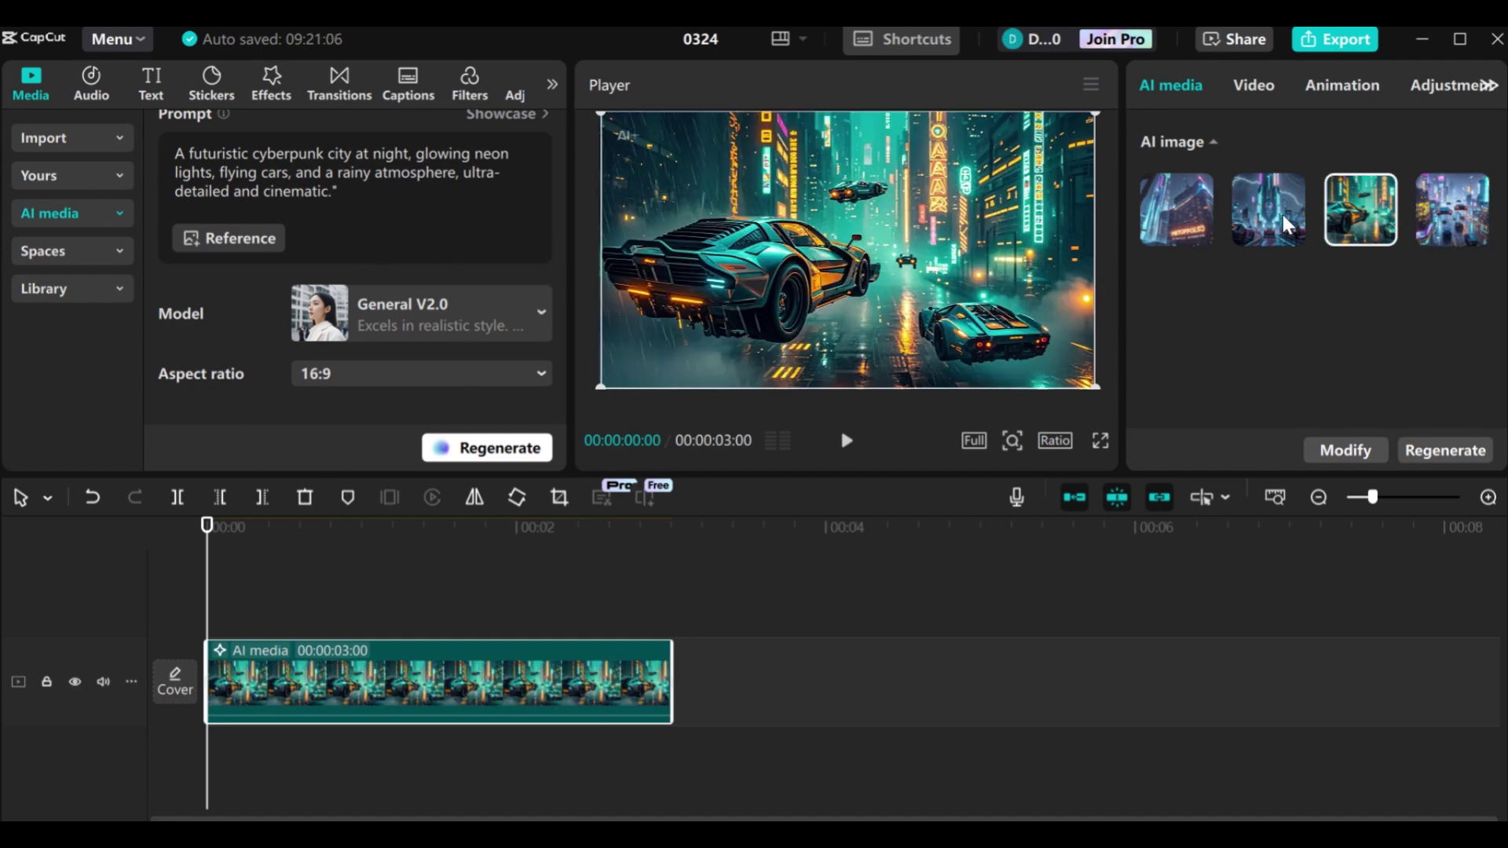
left_click(1283, 217)
left_click(1182, 184)
left_click(1361, 228)
left_click(1442, 187)
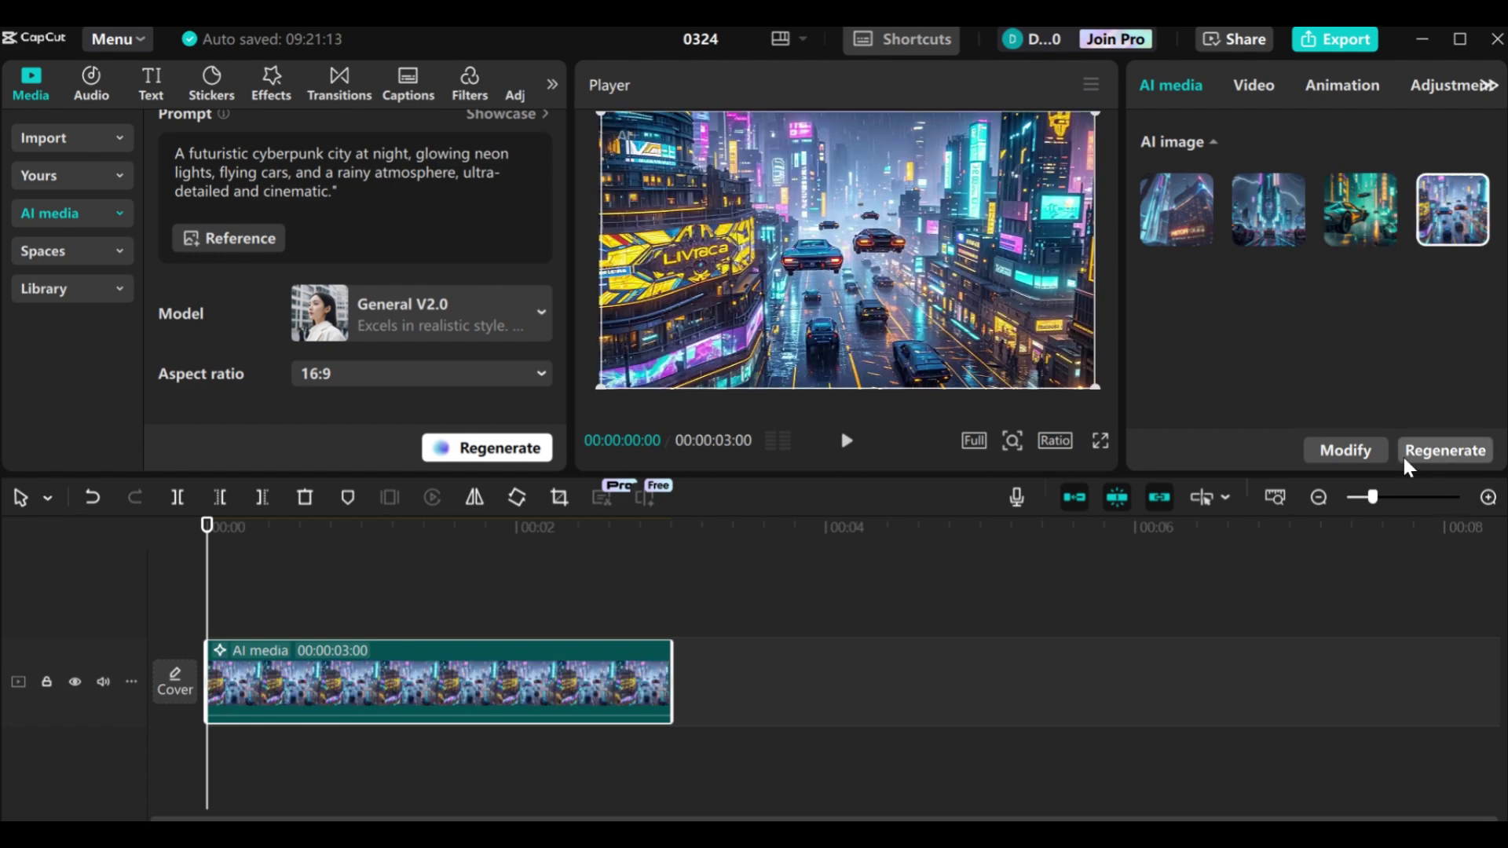
Regenerate the AI images, apply the third new variation to the clip, and place the playhead at 00:00:01:29
left_click(1458, 450)
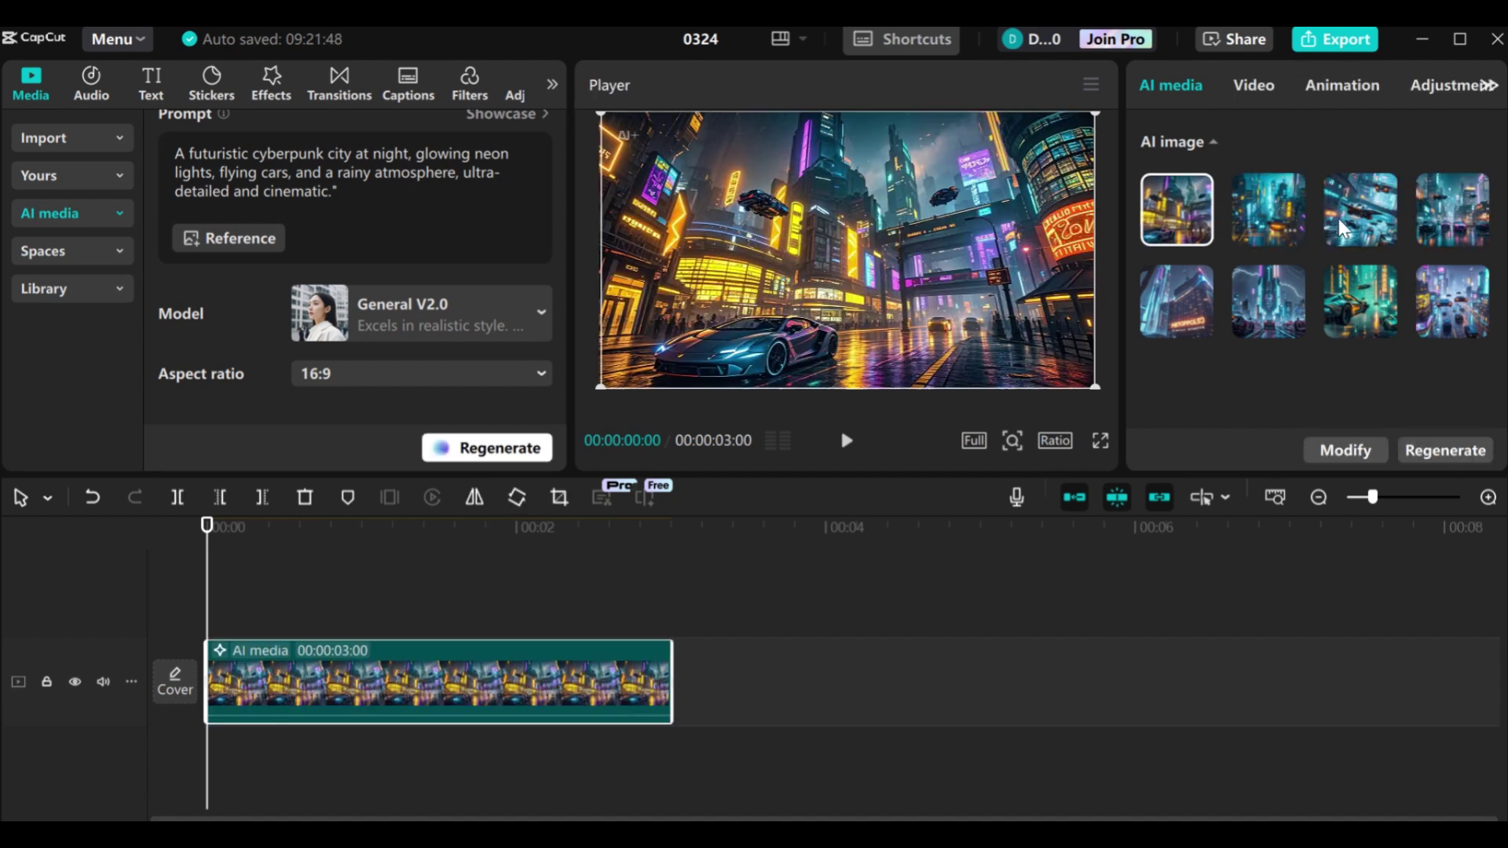
left_click(1270, 197)
key("Right")
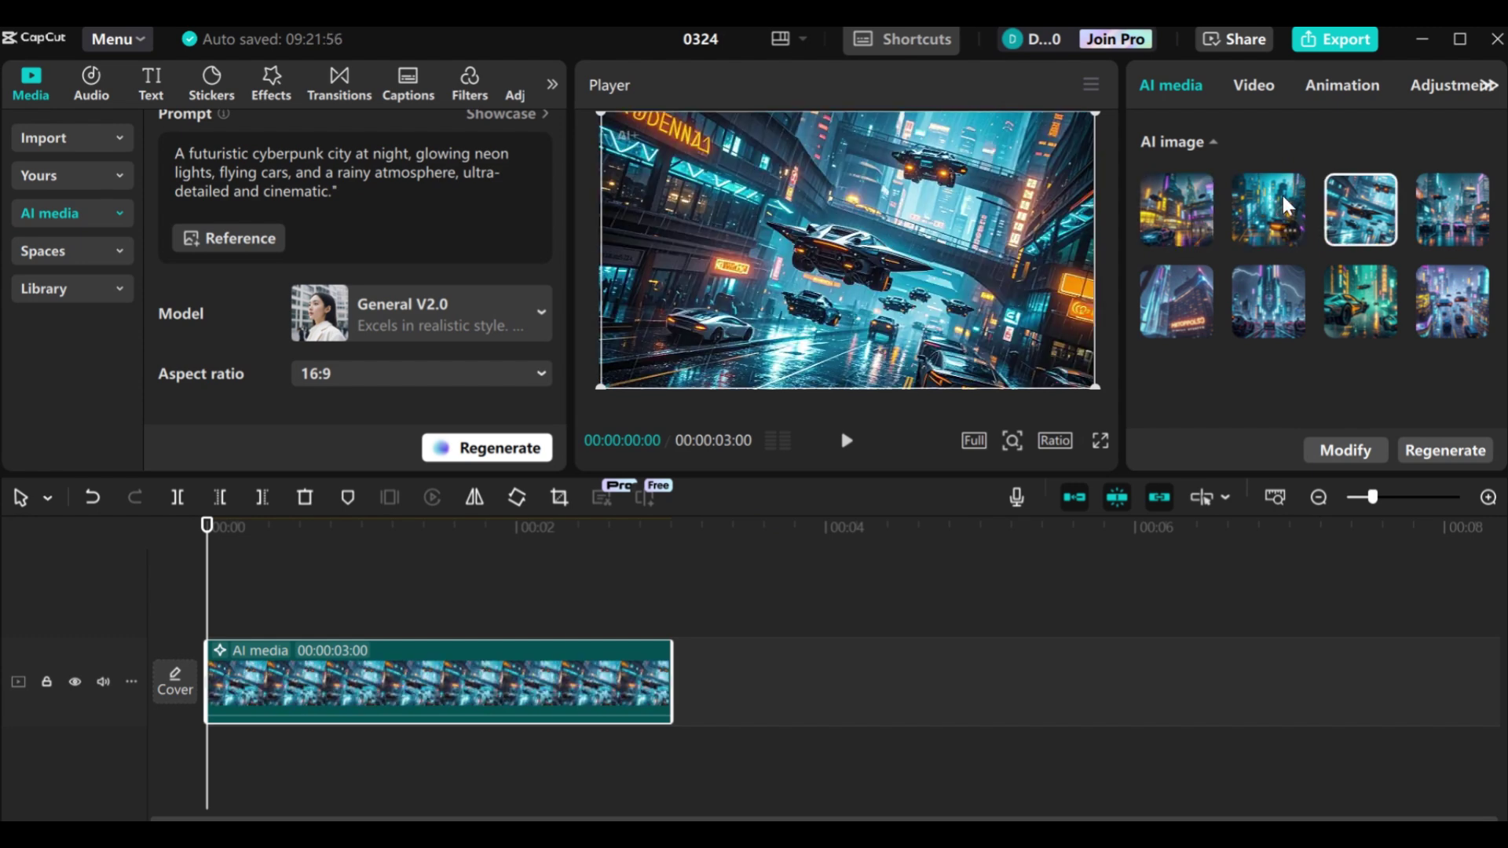
left_click(1449, 195)
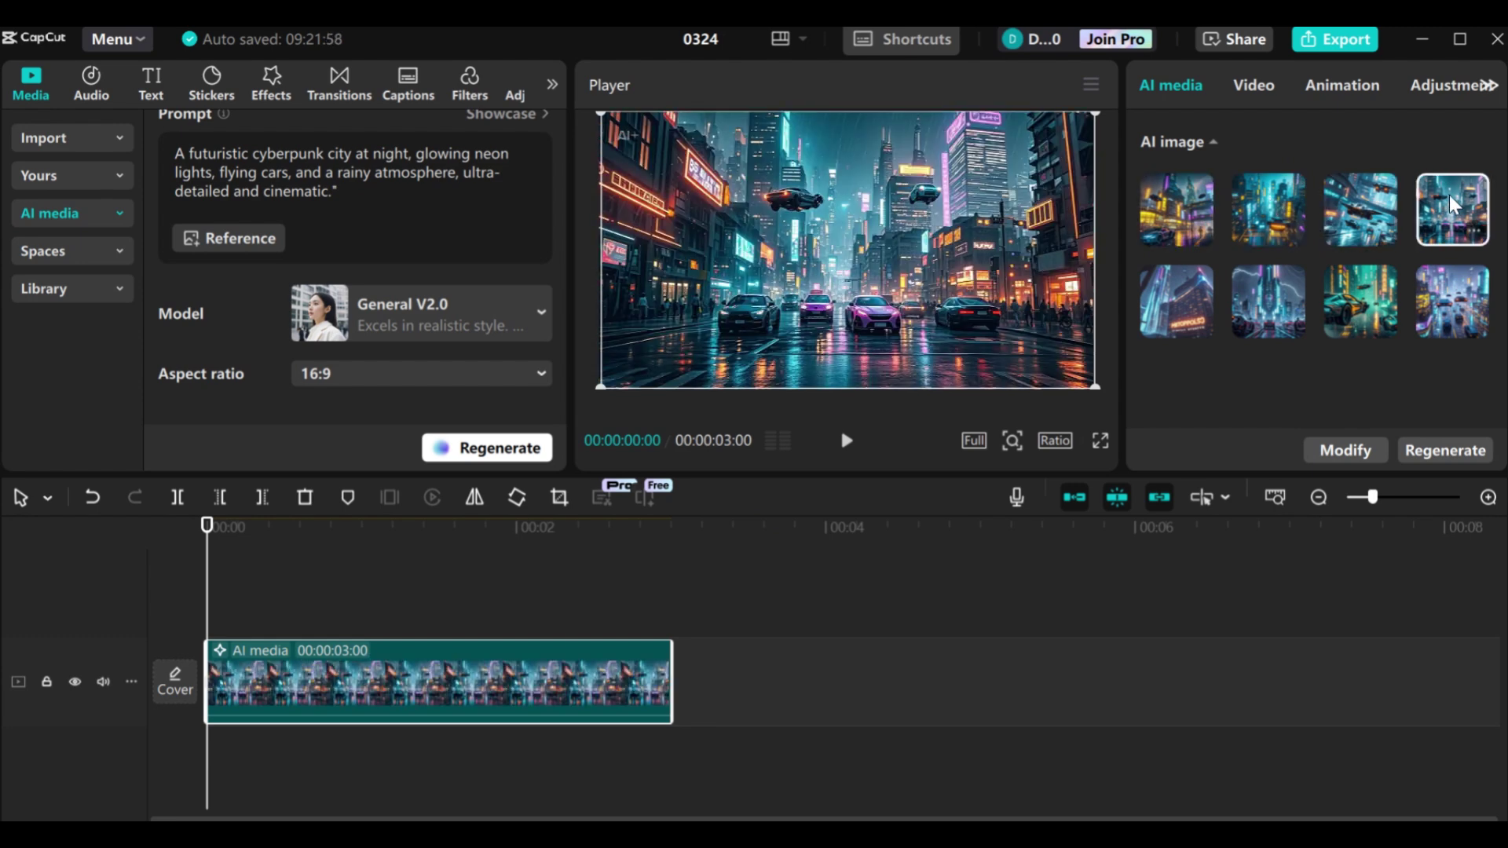
left_click(1359, 202)
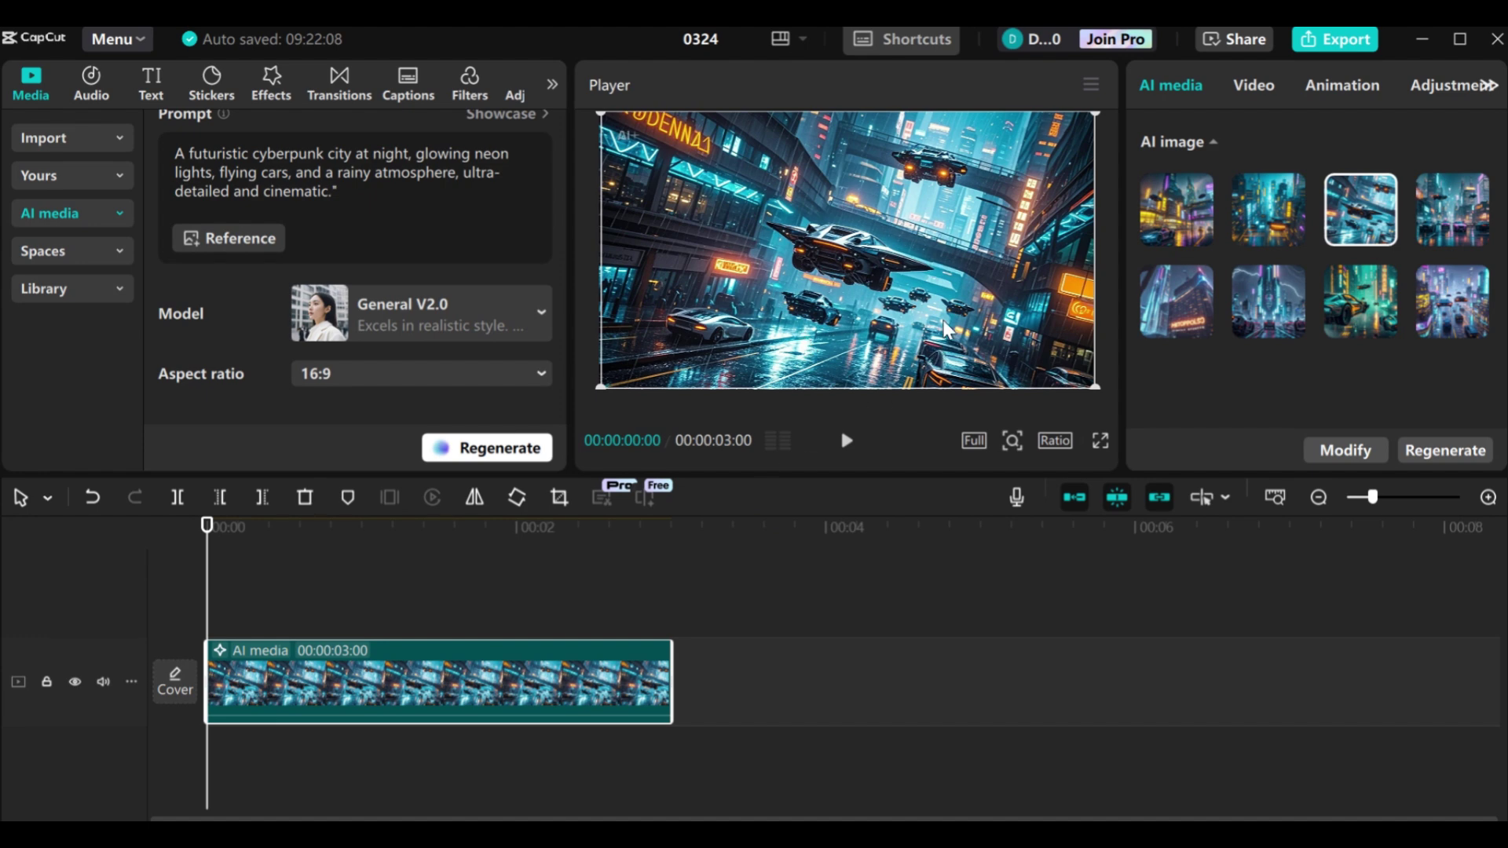
left_click(515, 559)
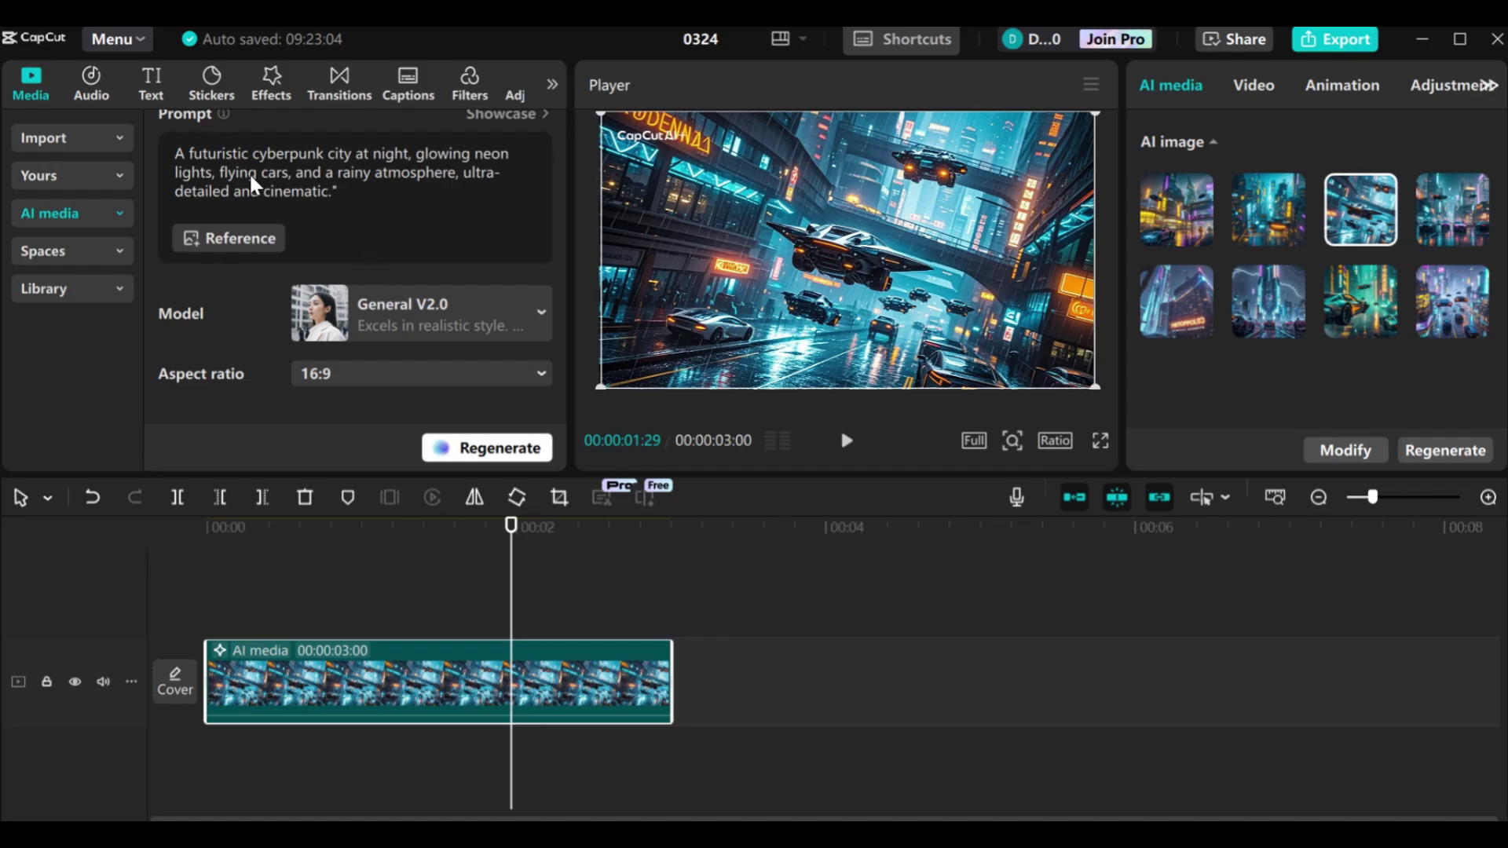
Open the AI video generator in image-to-video mode and import "ai image" from the Desktop as its source image
left_click(26, 220)
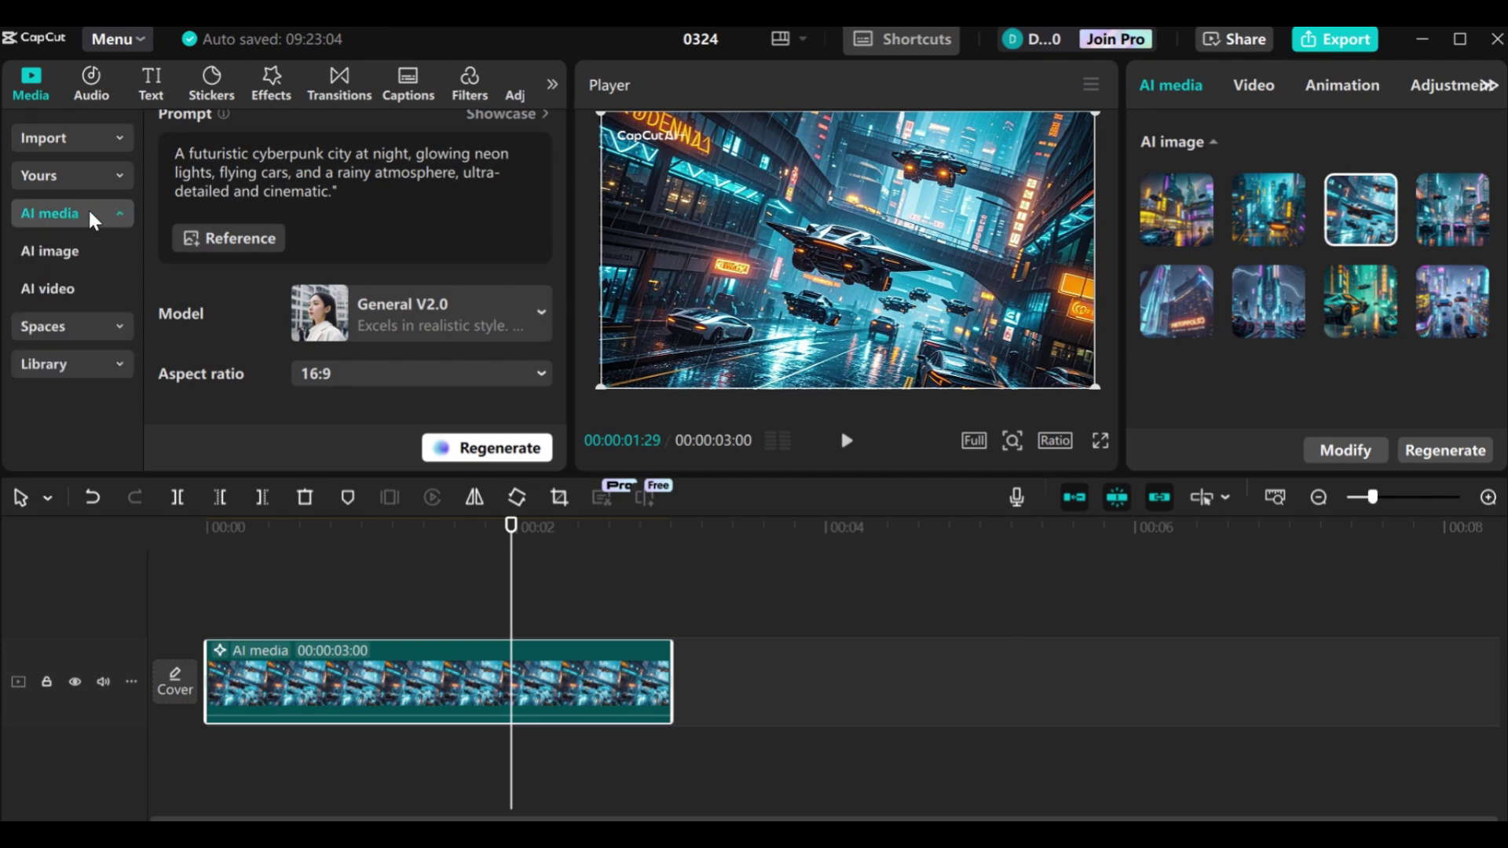
left_click(67, 290)
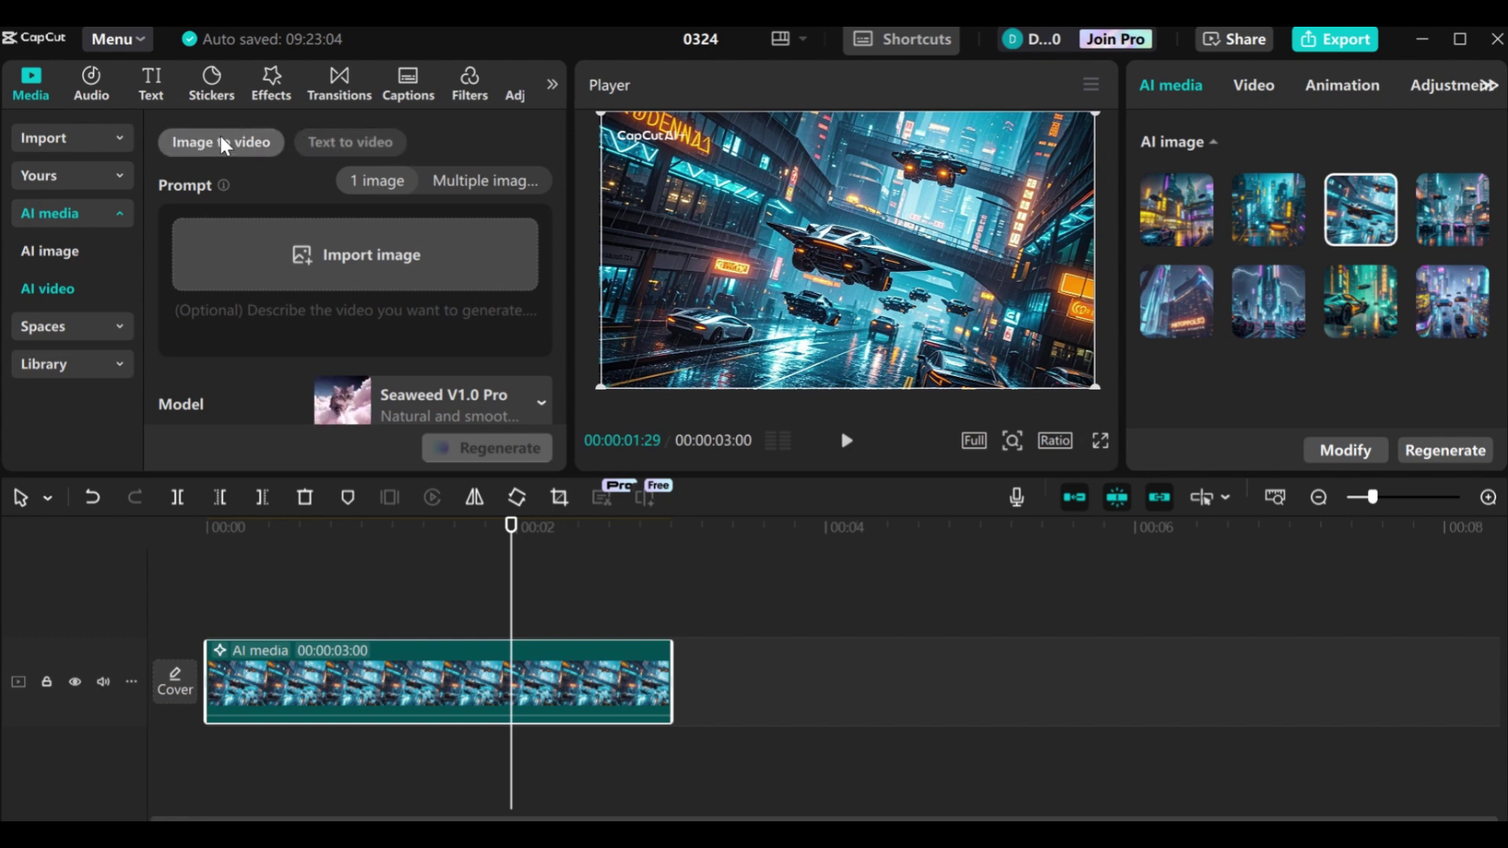
scroll(252, 282, "down", 4)
scroll(318, 287, "up", 4)
scroll(320, 286, "down", 4)
scroll(345, 314, "up", 4)
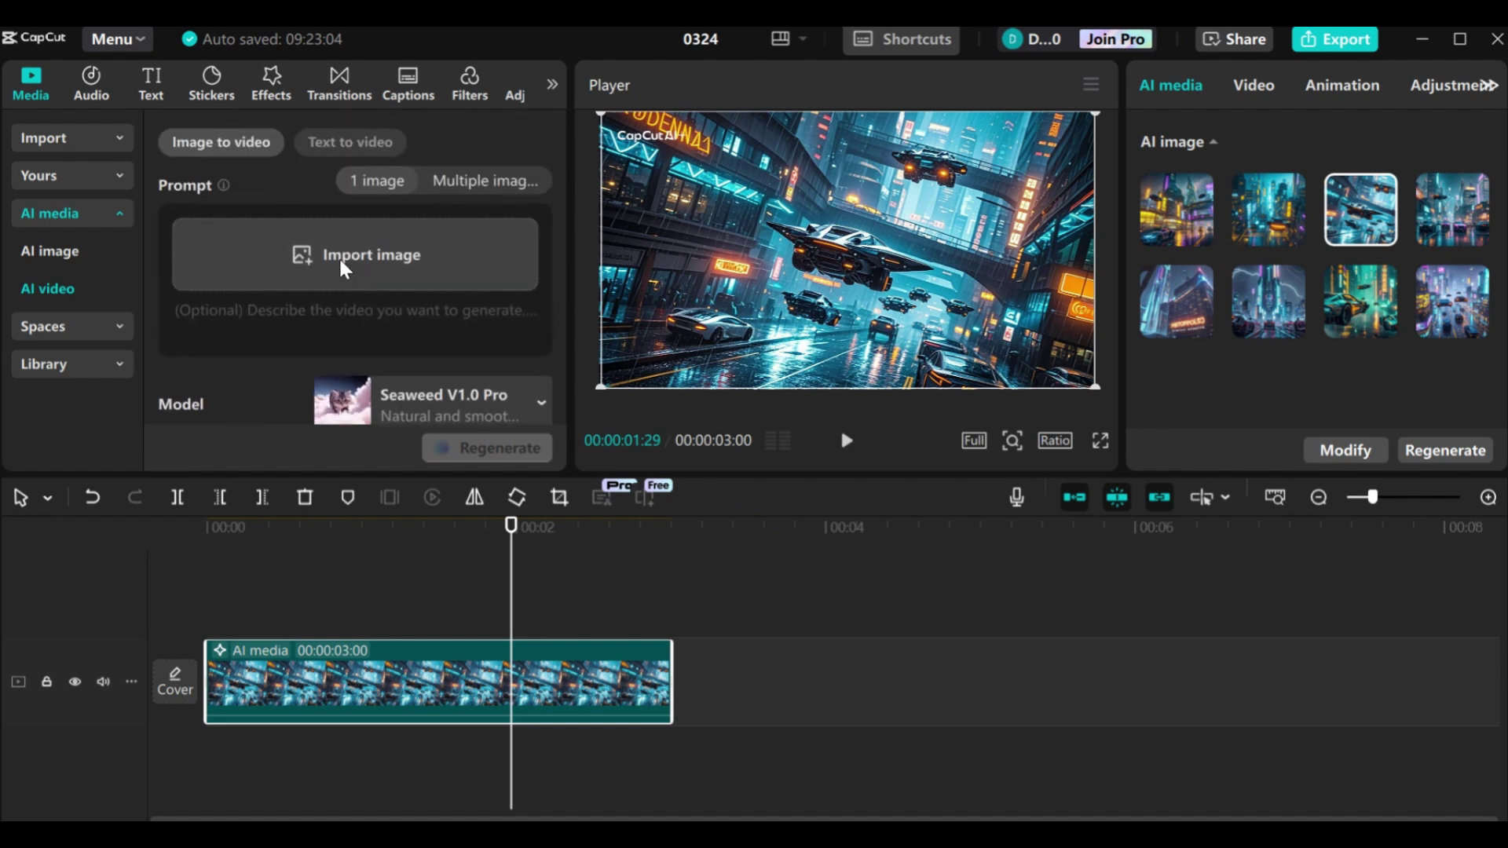
left_click(335, 256)
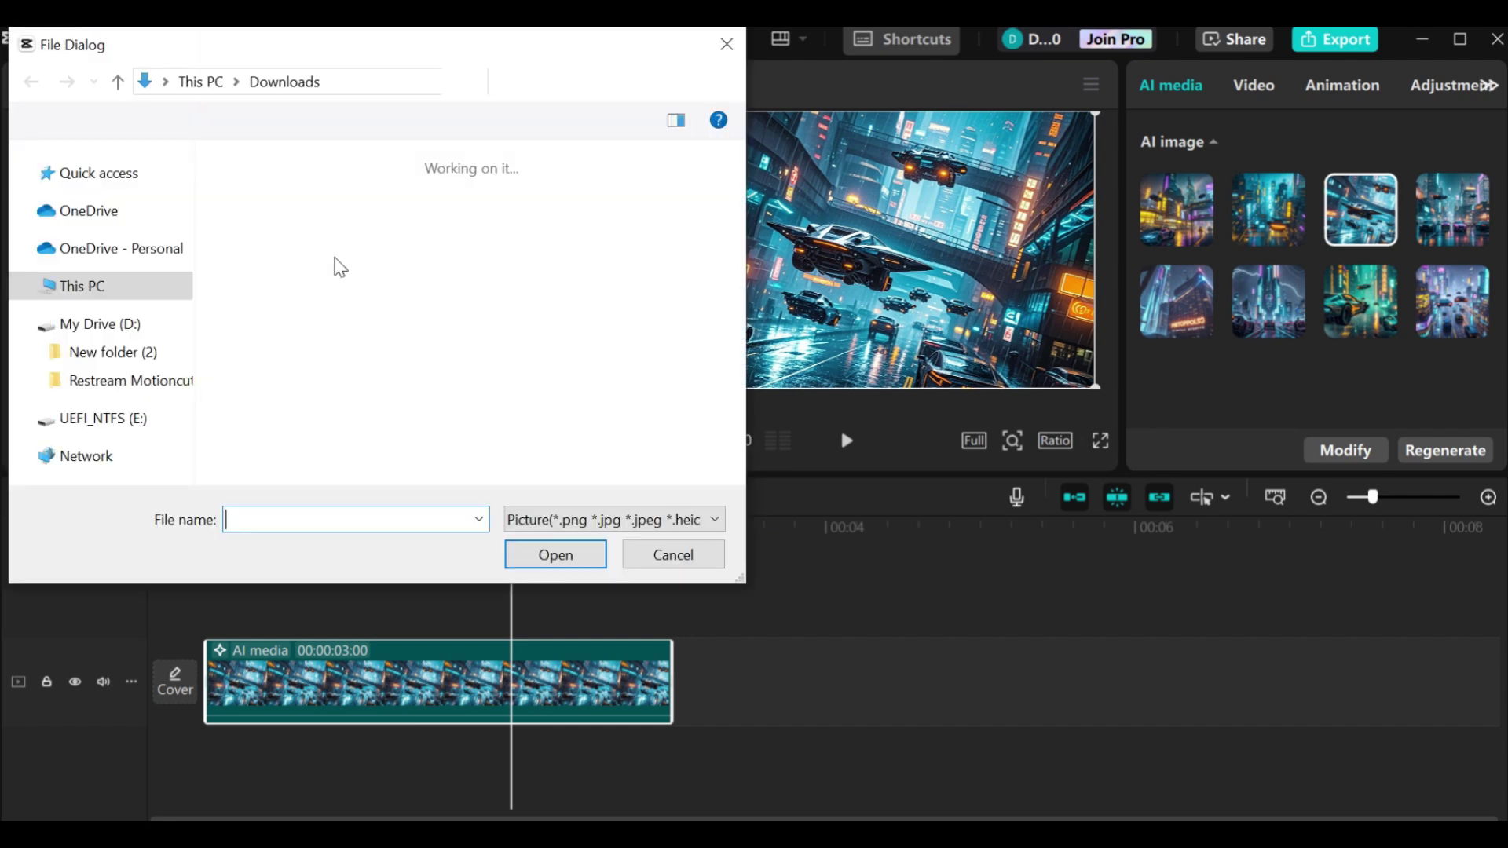
left_click(114, 219)
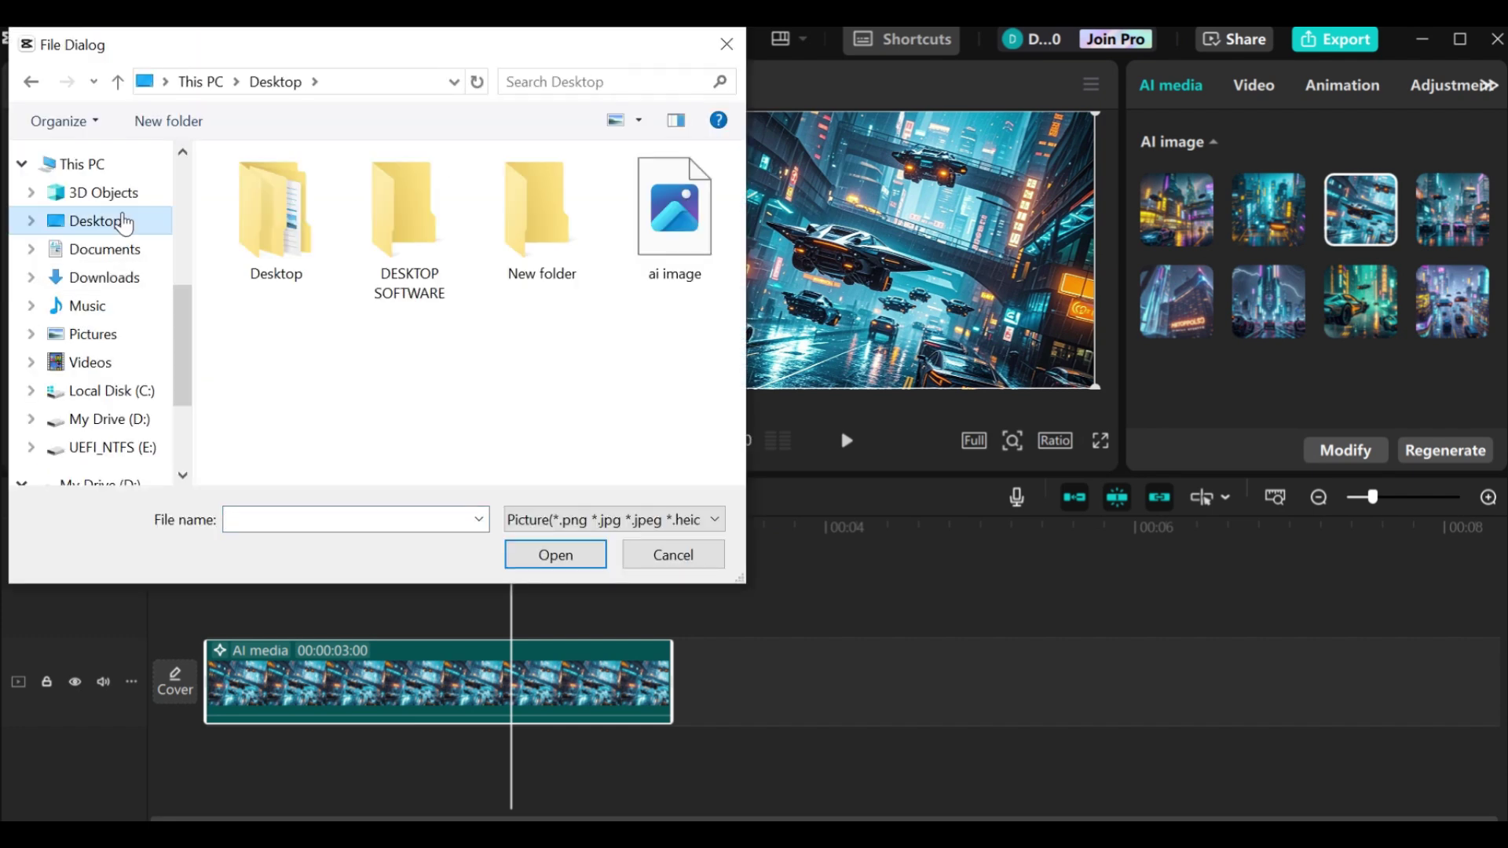
double_click(667, 220)
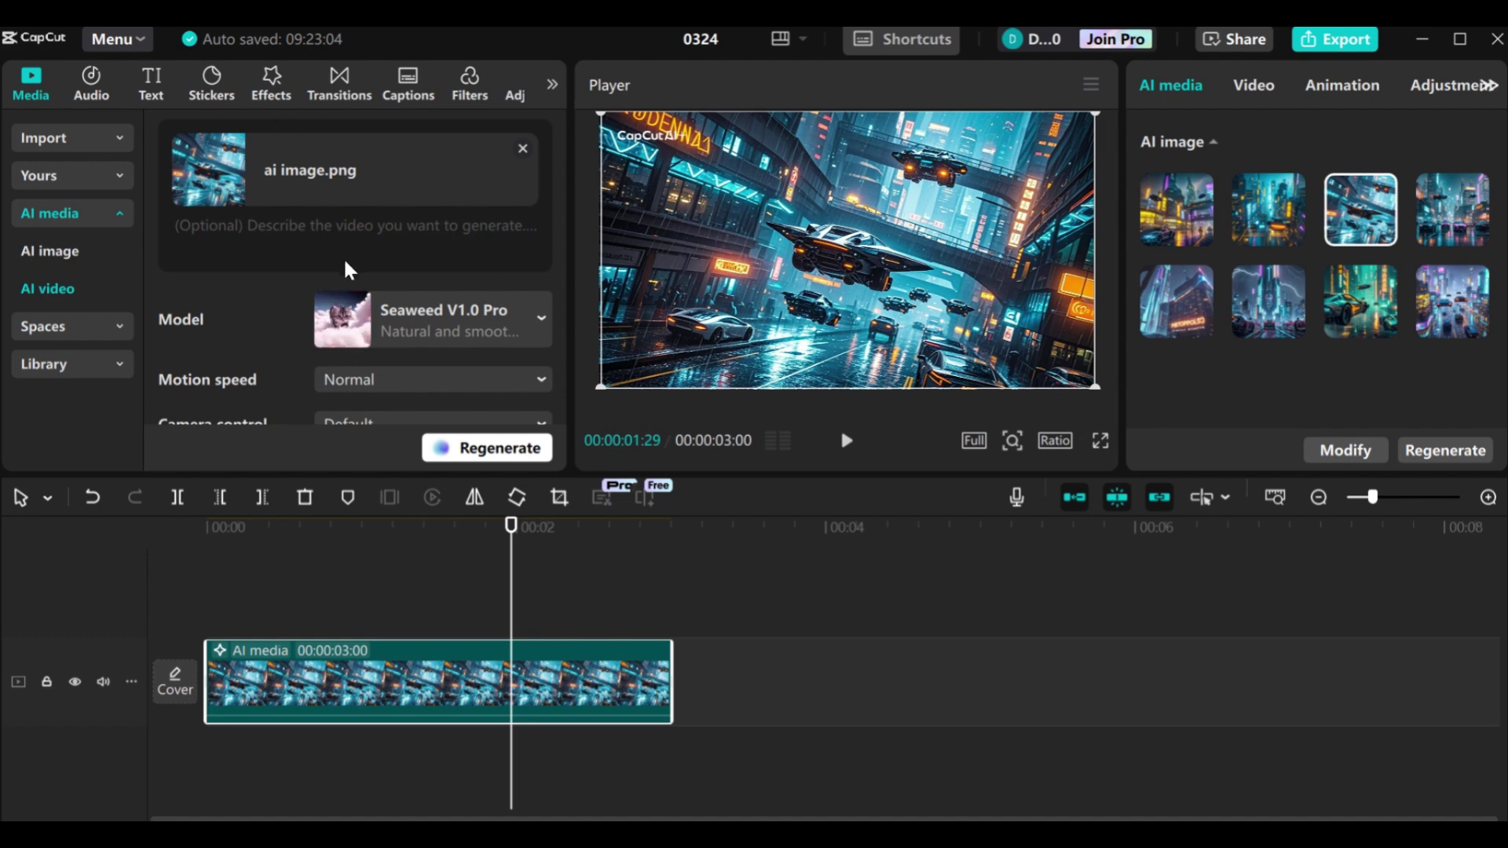
Examine the model, motion speed and camera control options for the AI video
scroll(438, 298, "down", 1)
scroll(436, 287, "down", 1)
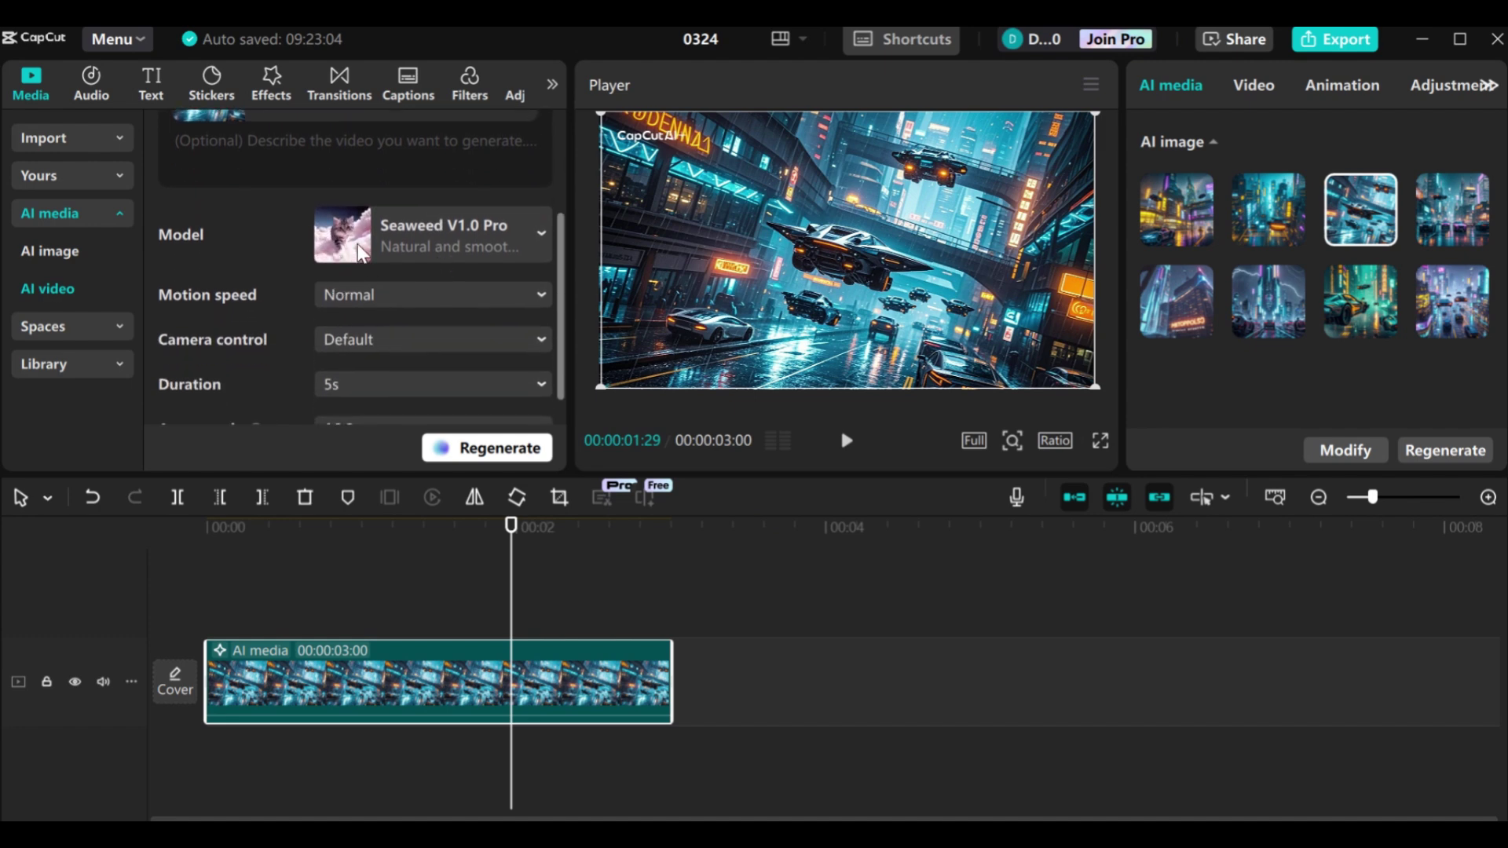
left_click(542, 236)
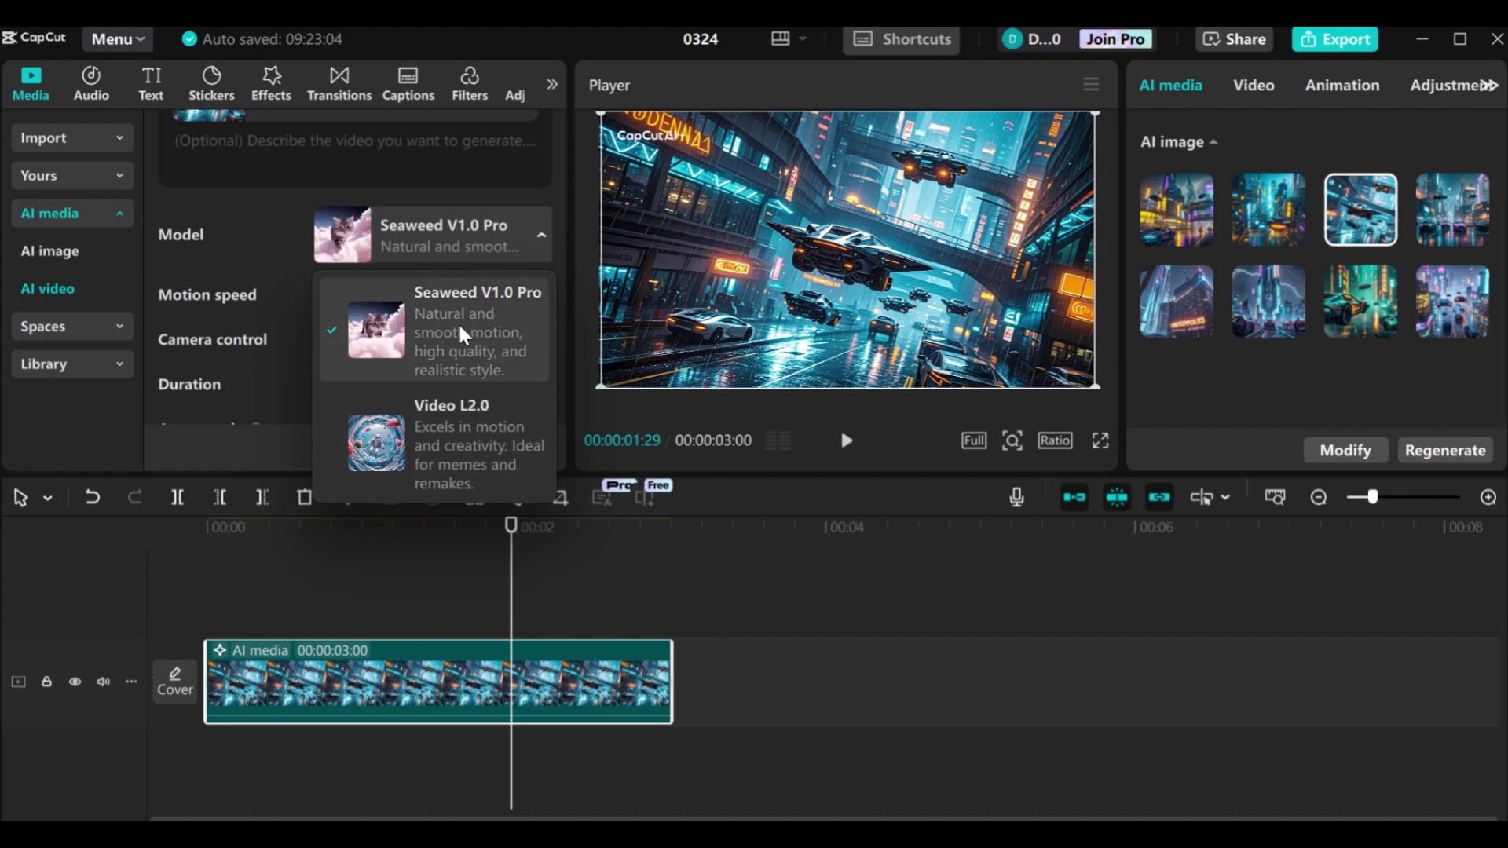
left_click(292, 220)
left_click(535, 295)
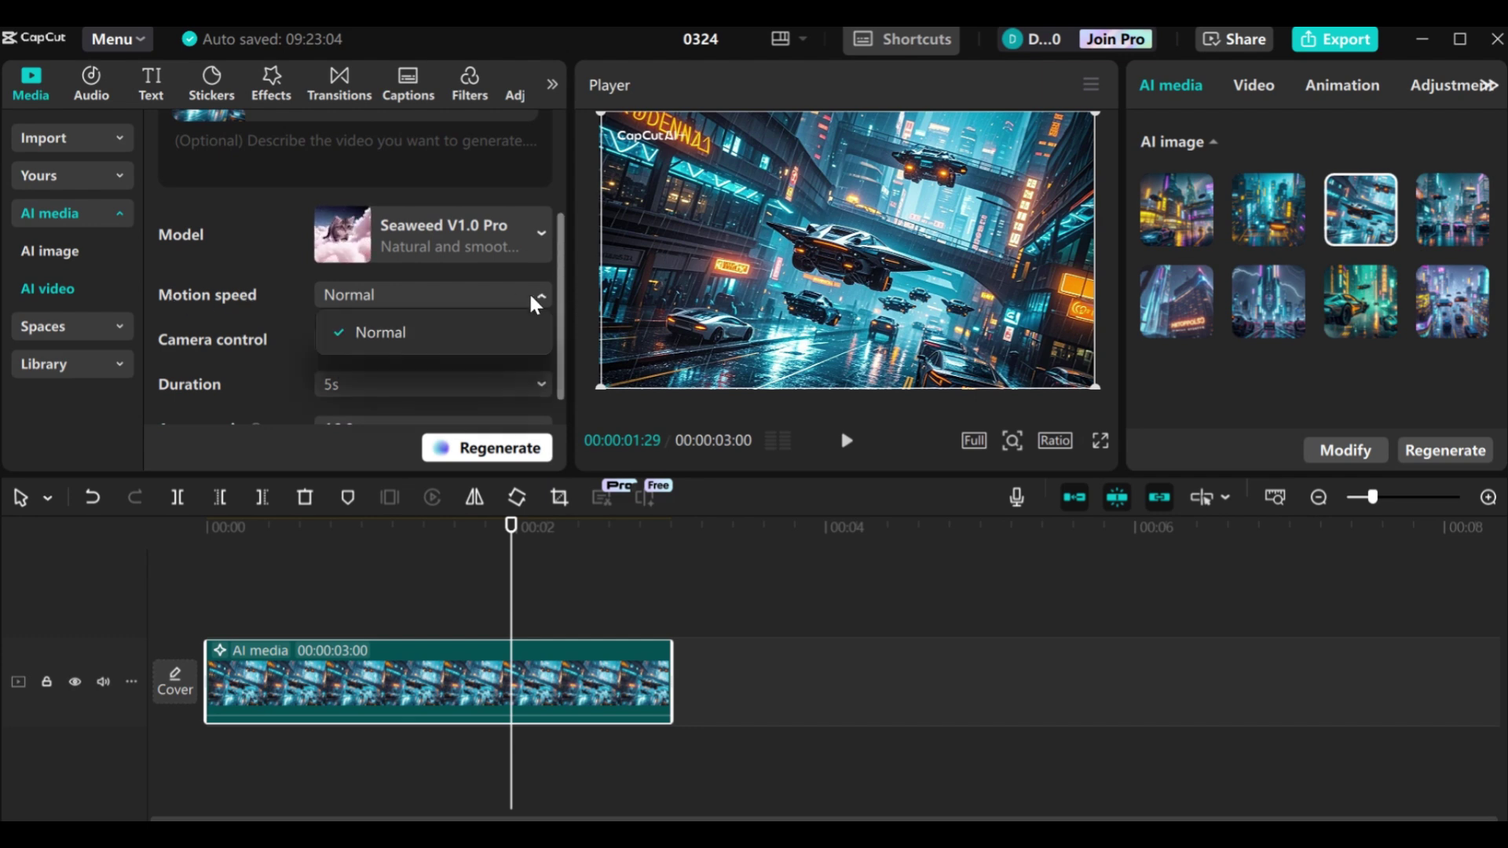
left_click(534, 298)
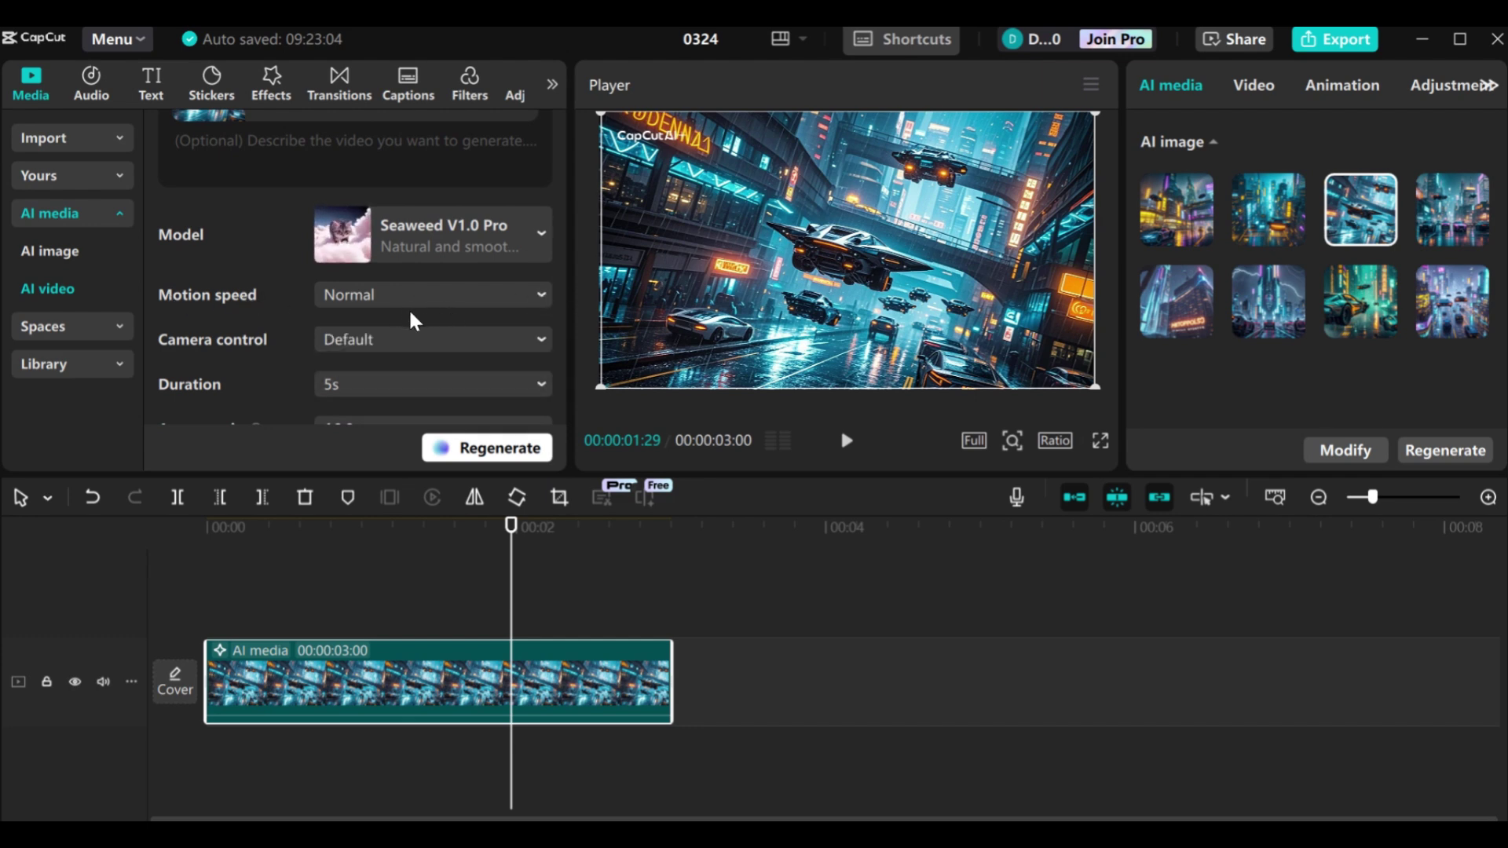
left_click(449, 339)
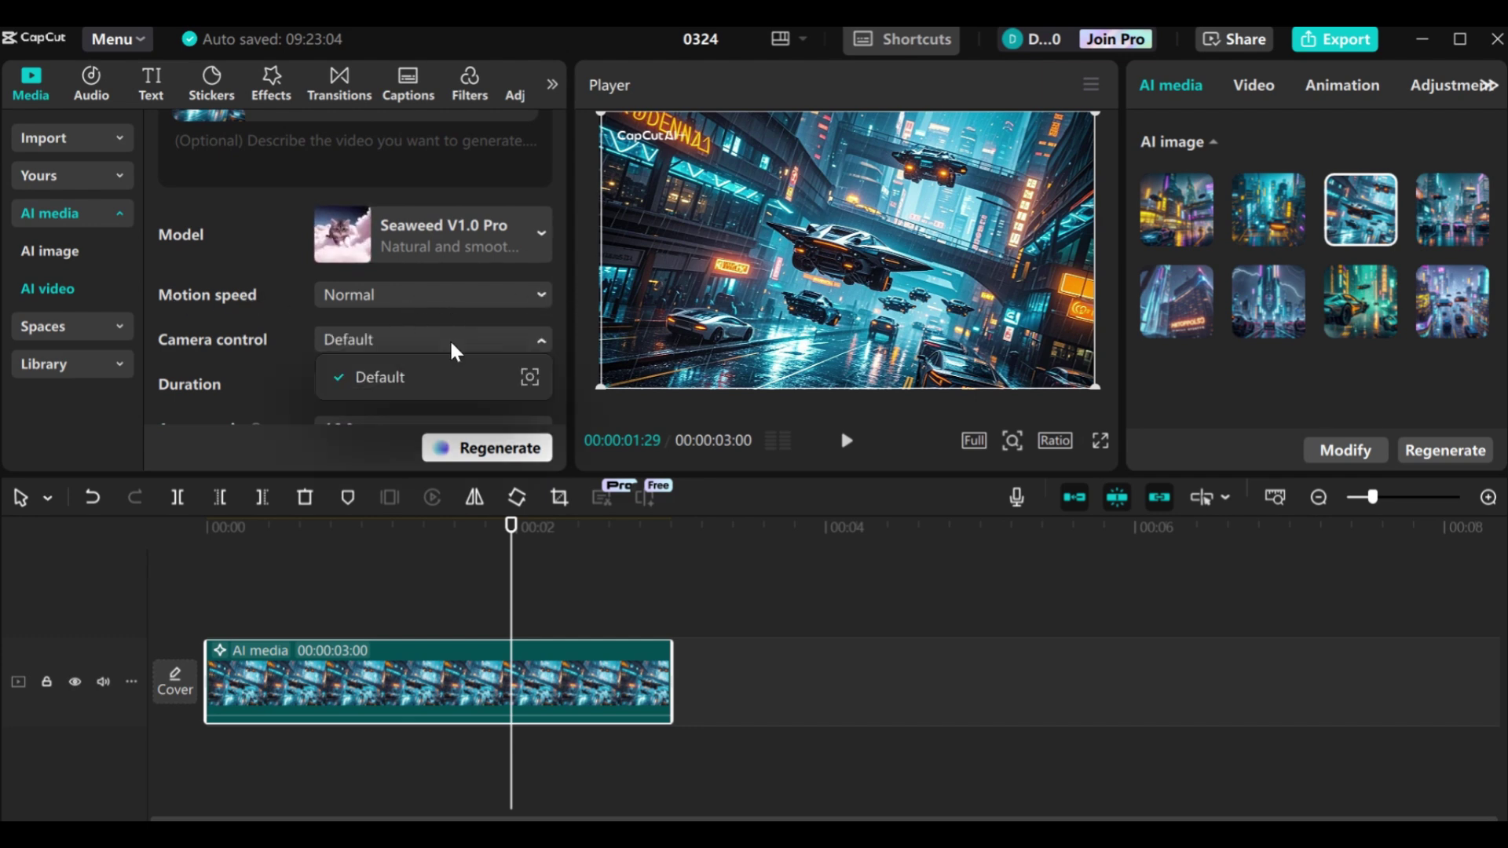
left_click(413, 371)
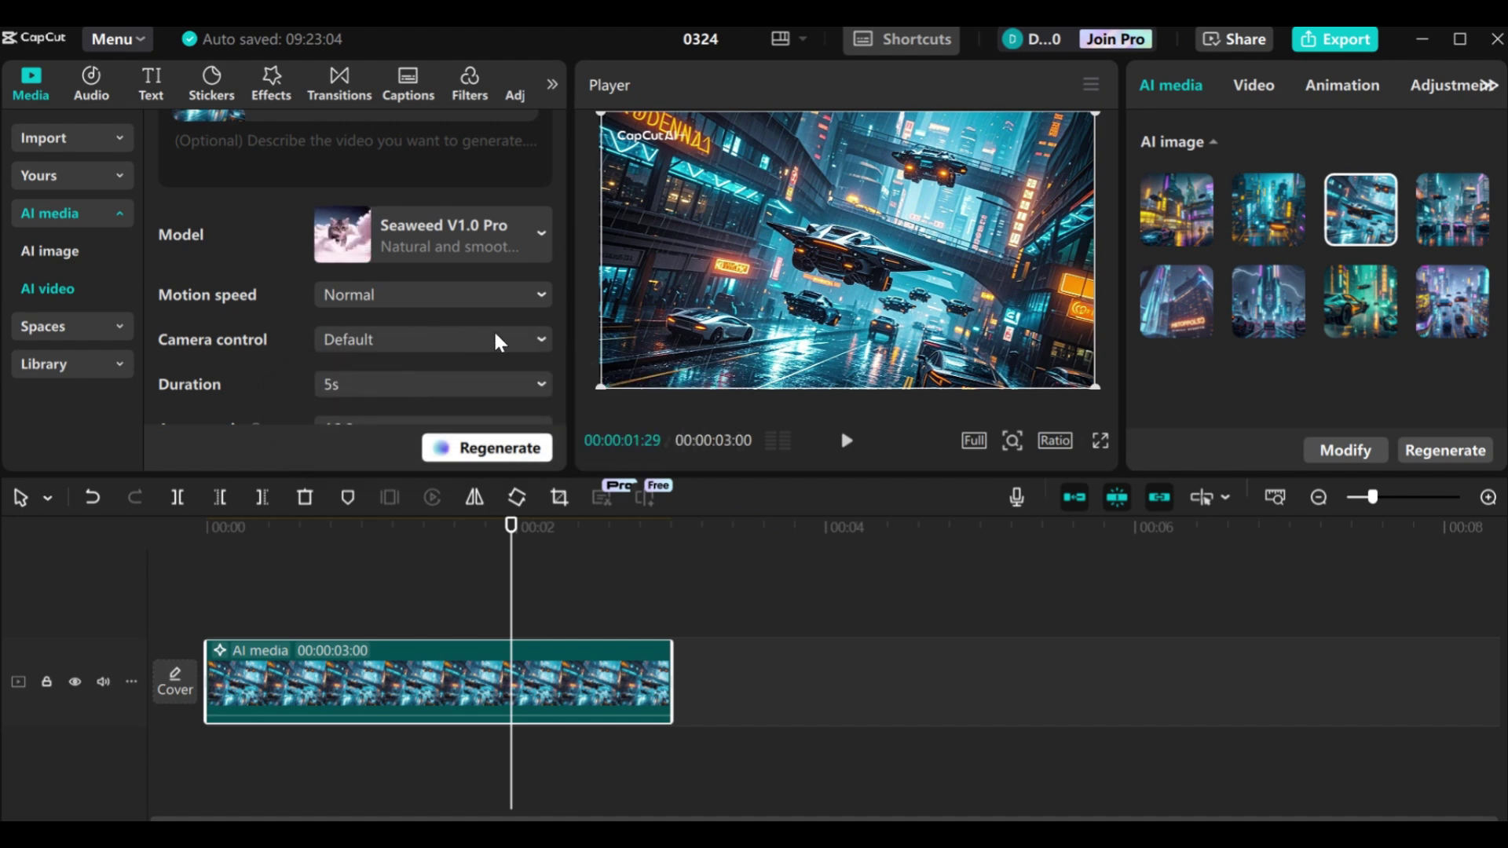
Keep the 16:9 aspect ratio and 5s duration, generate the video from the imported image, and play it
scroll(550, 333, "down", 1)
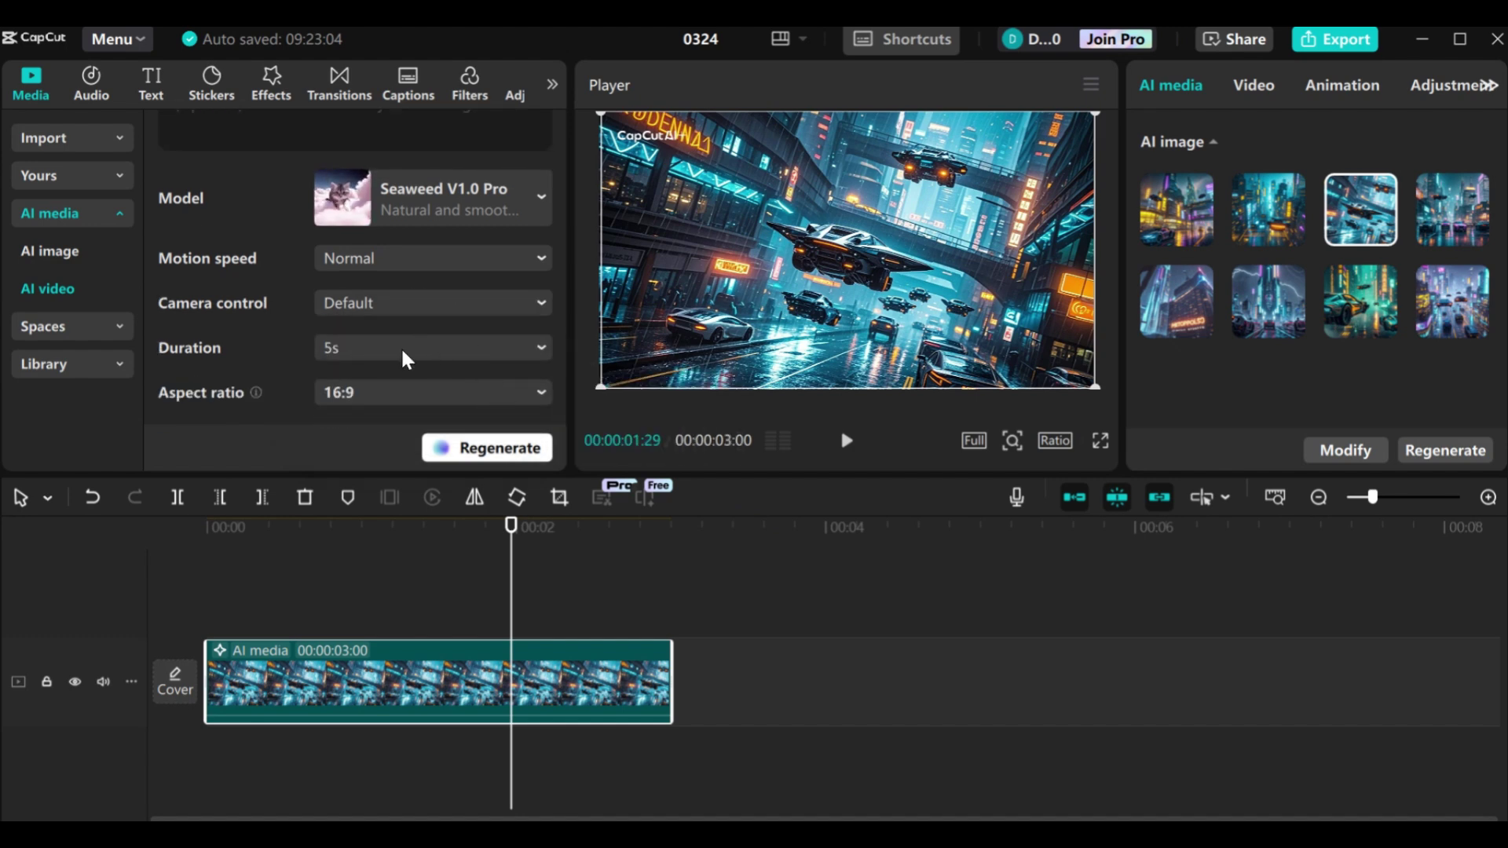
left_click(524, 395)
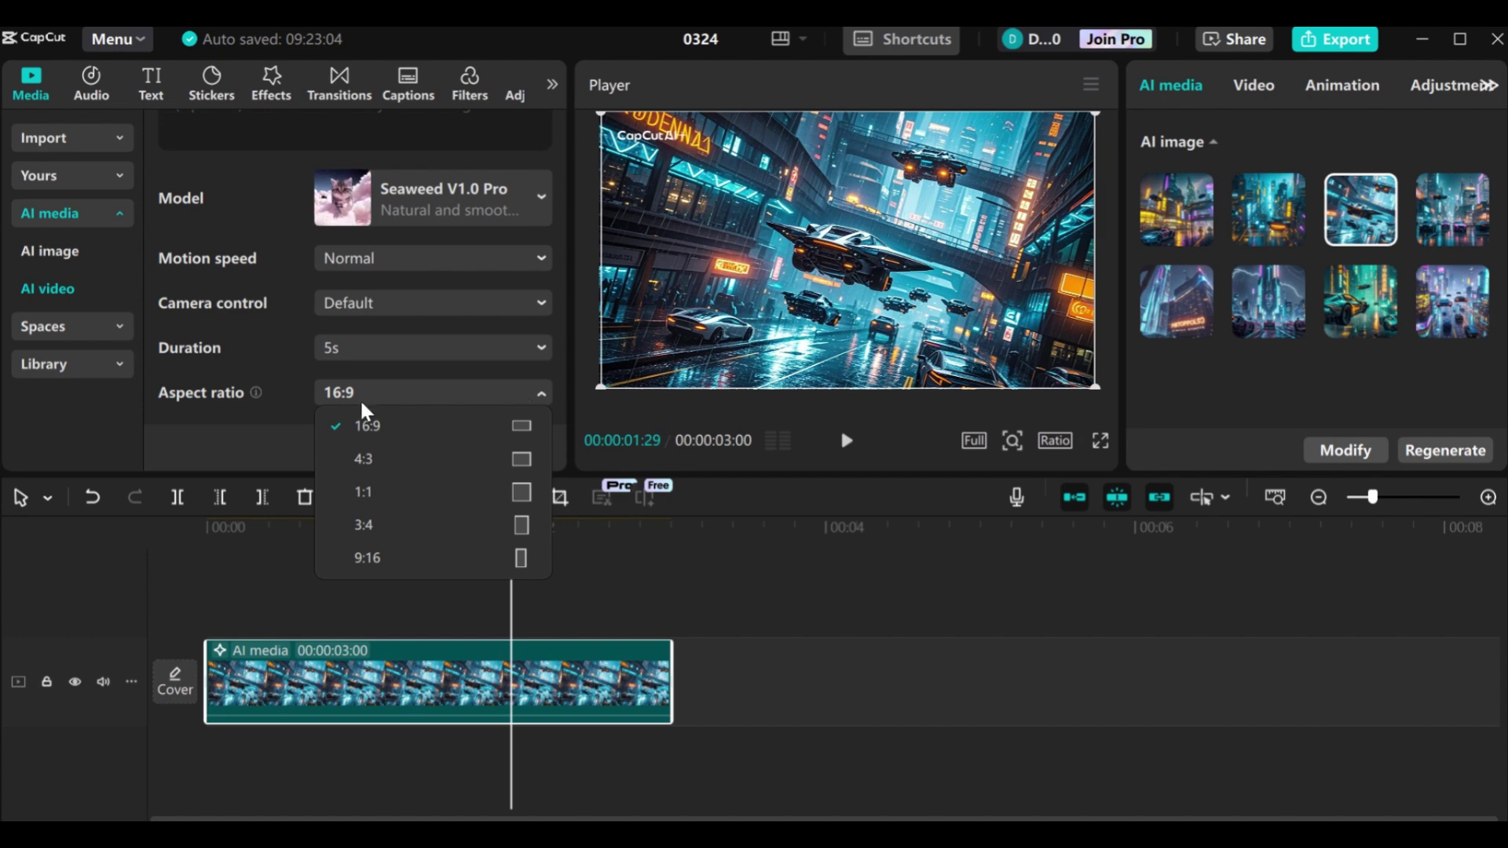
left_click(487, 392)
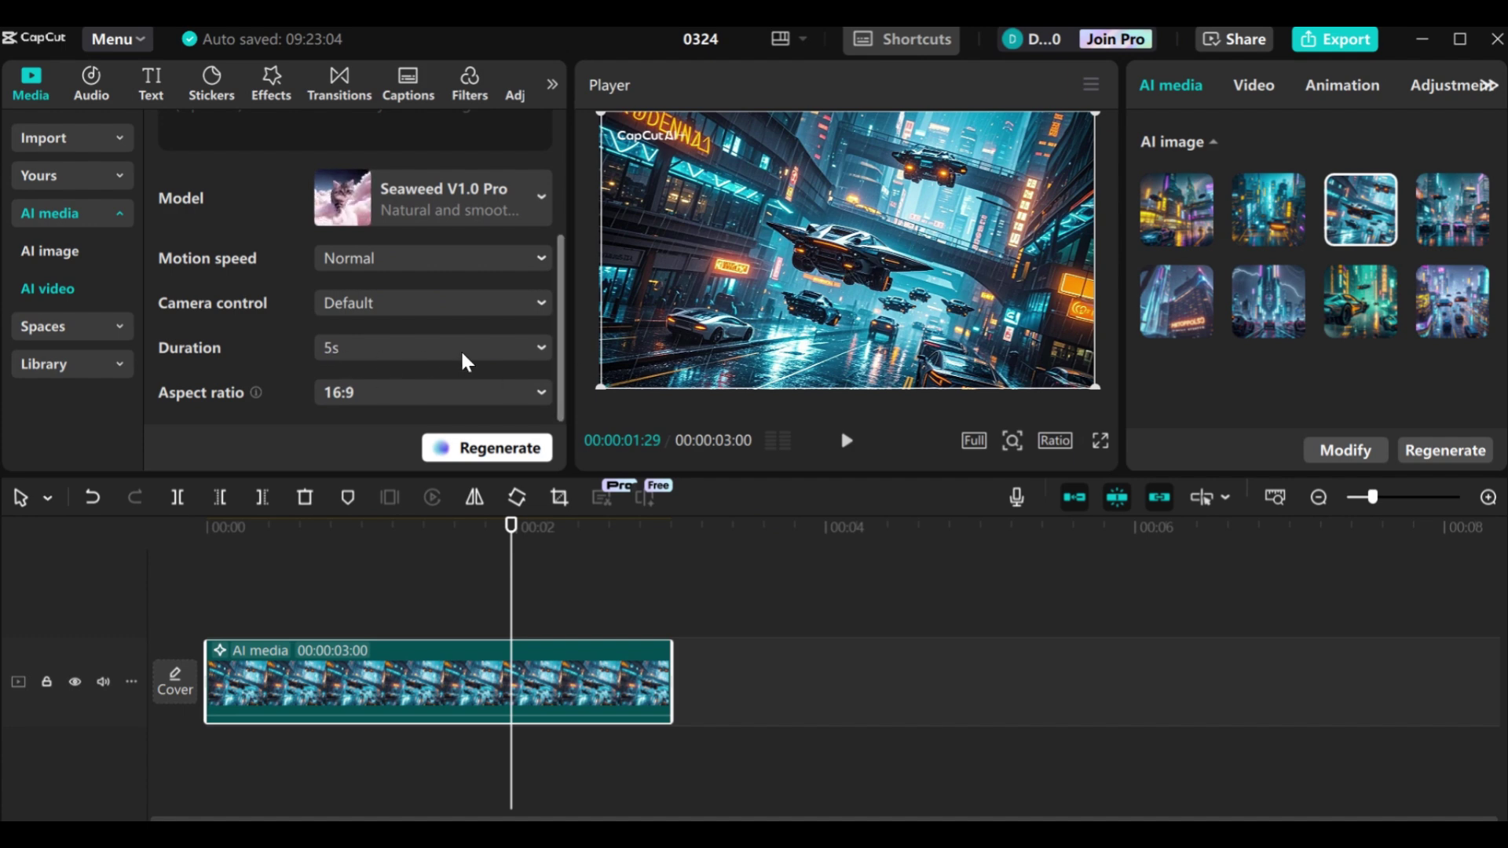
left_click(433, 444)
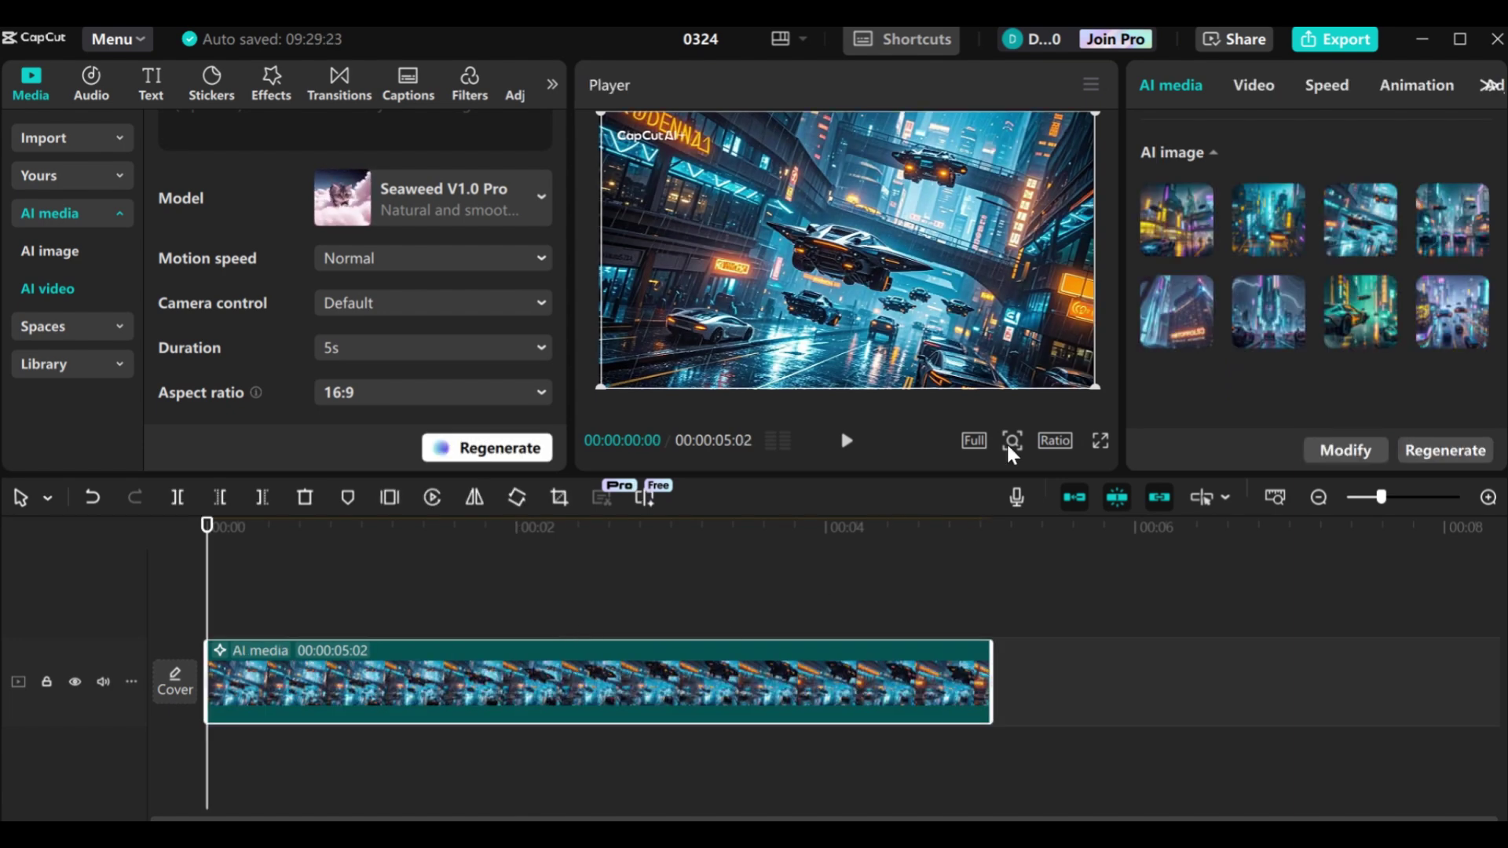
left_click(847, 443)
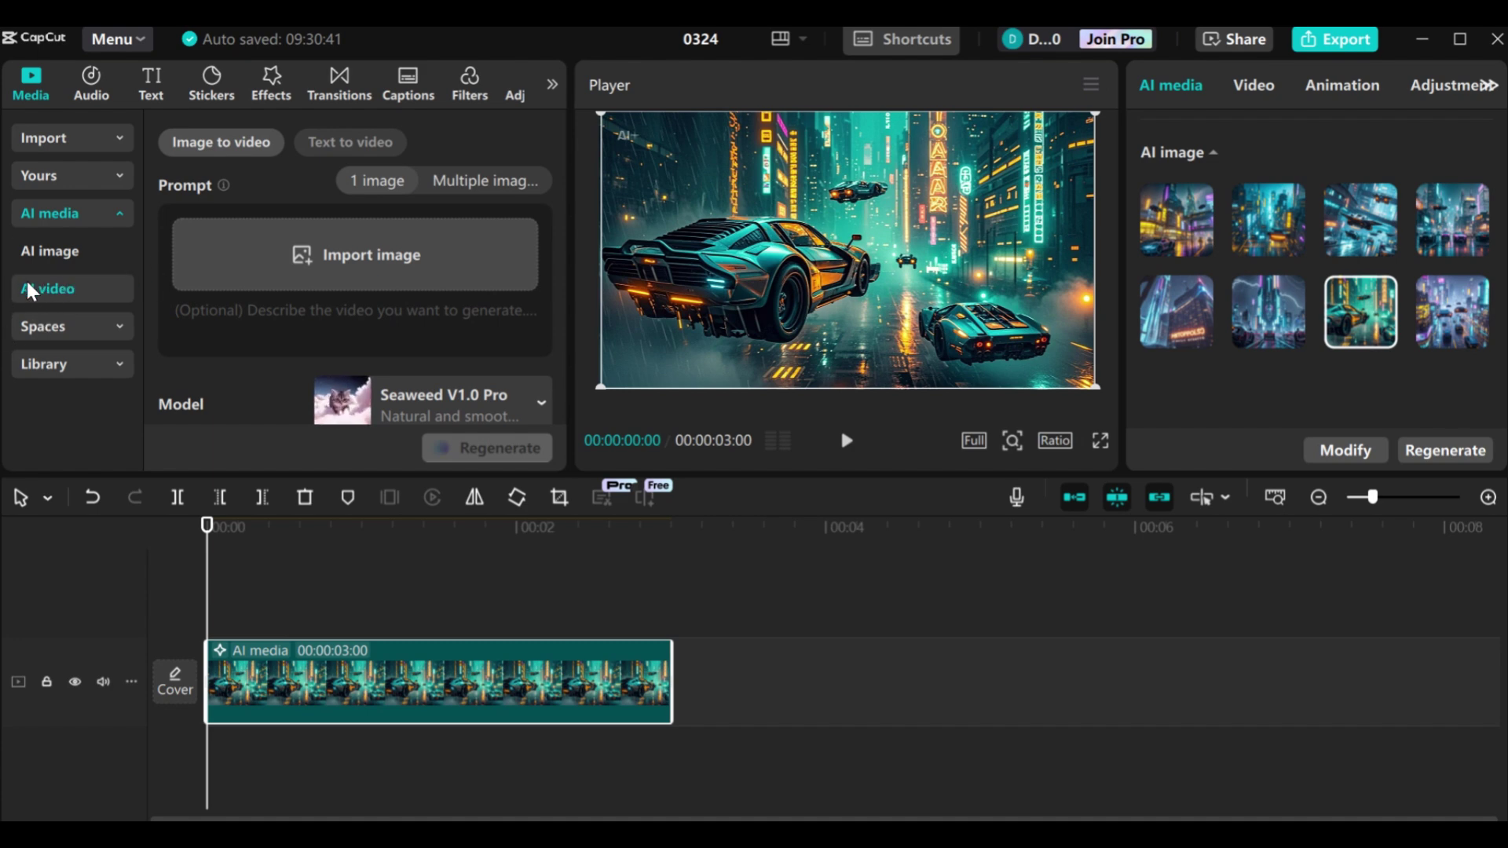
Switch to text-to-video and paste the prompt "A time-lapse of a bustling futuristic metropolis, with AI-driven flying cars, holographic billboards, and cybernetic pedestrians"
left_click(392, 142)
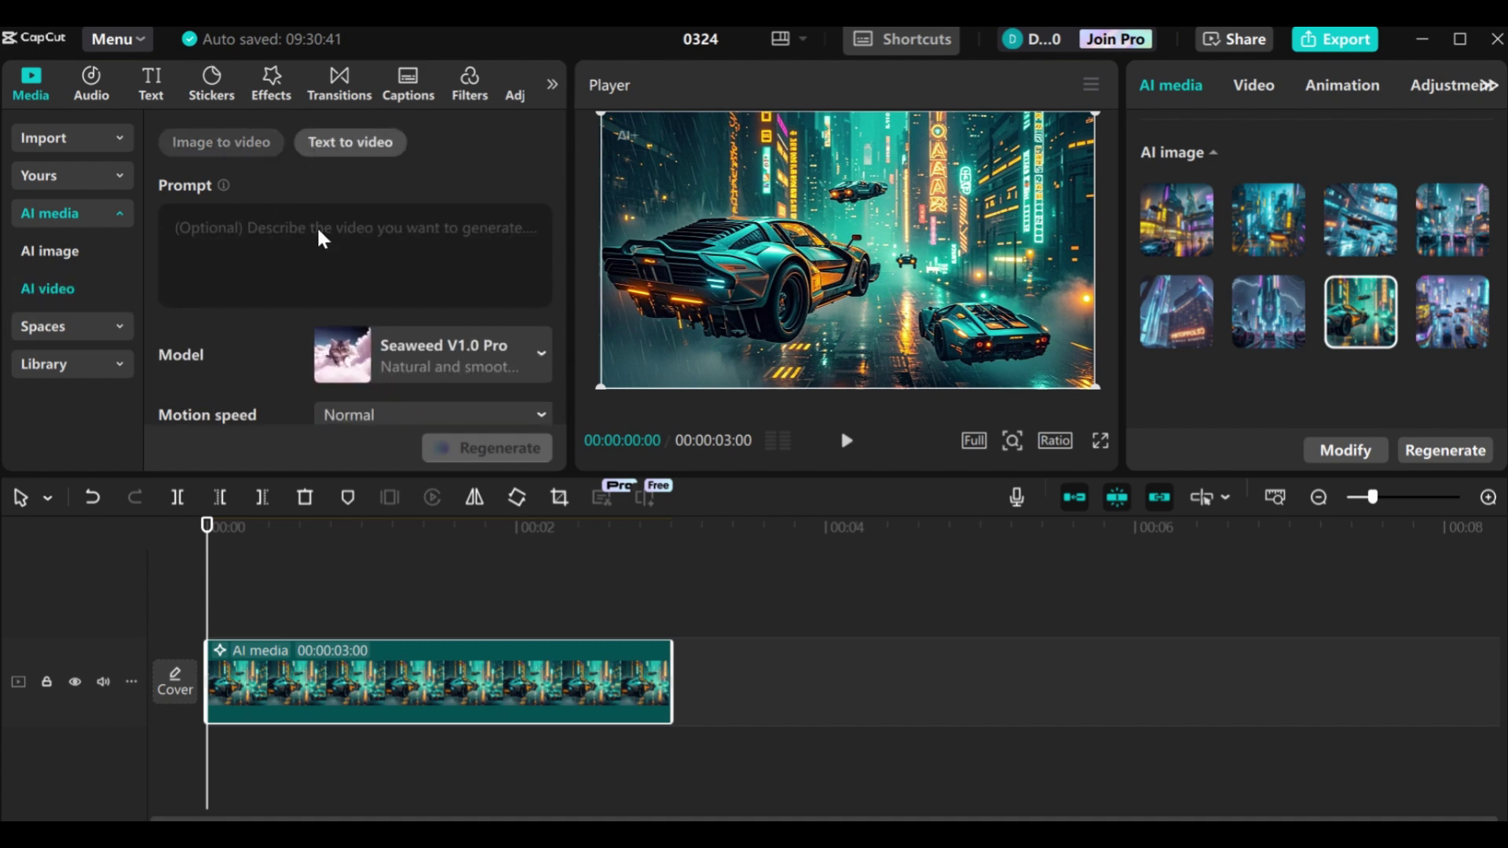
right_click(236, 239)
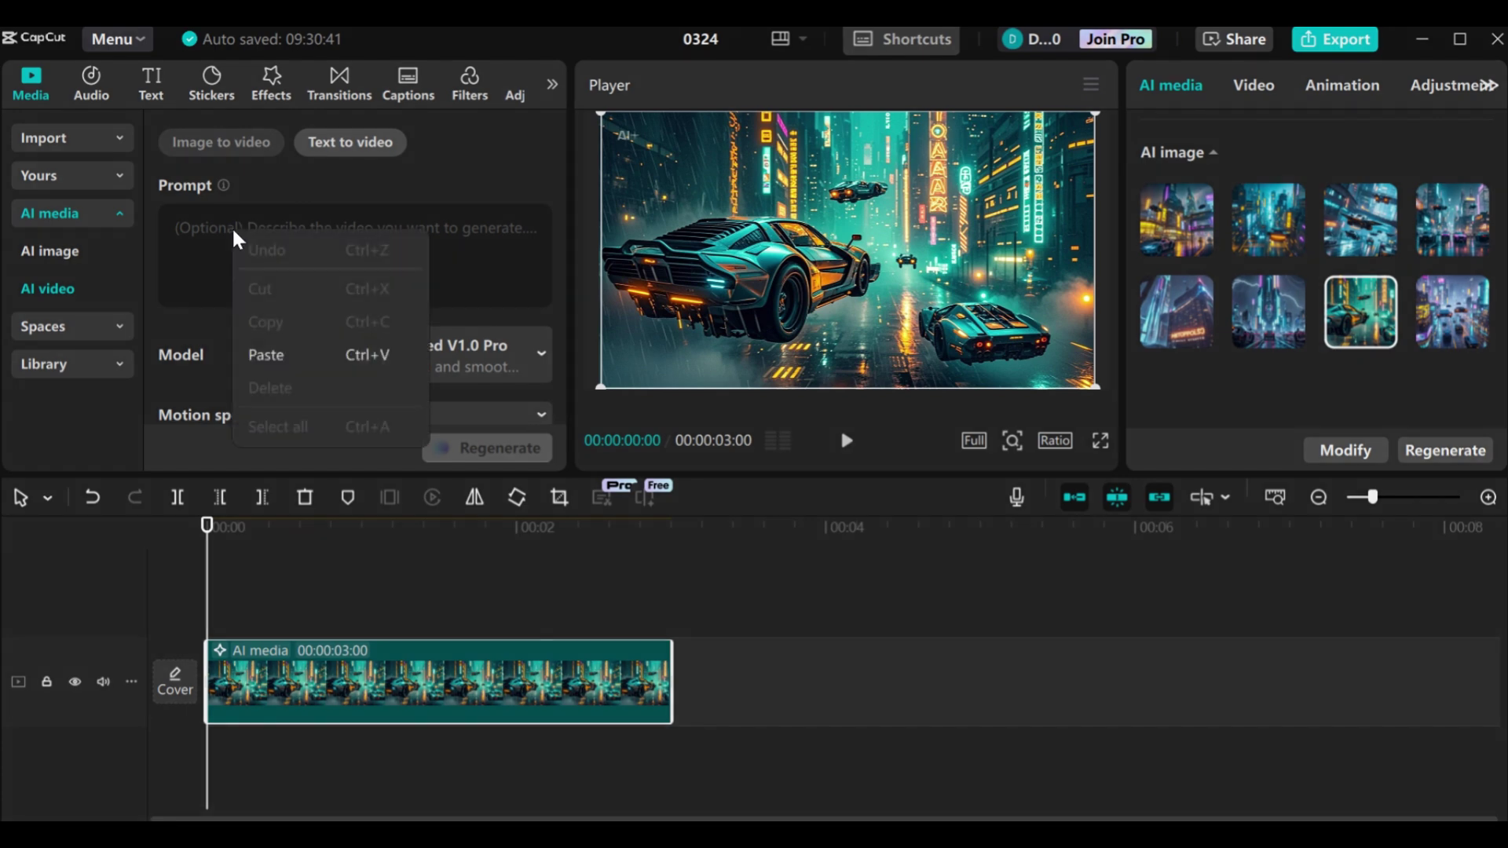
left_click(275, 355)
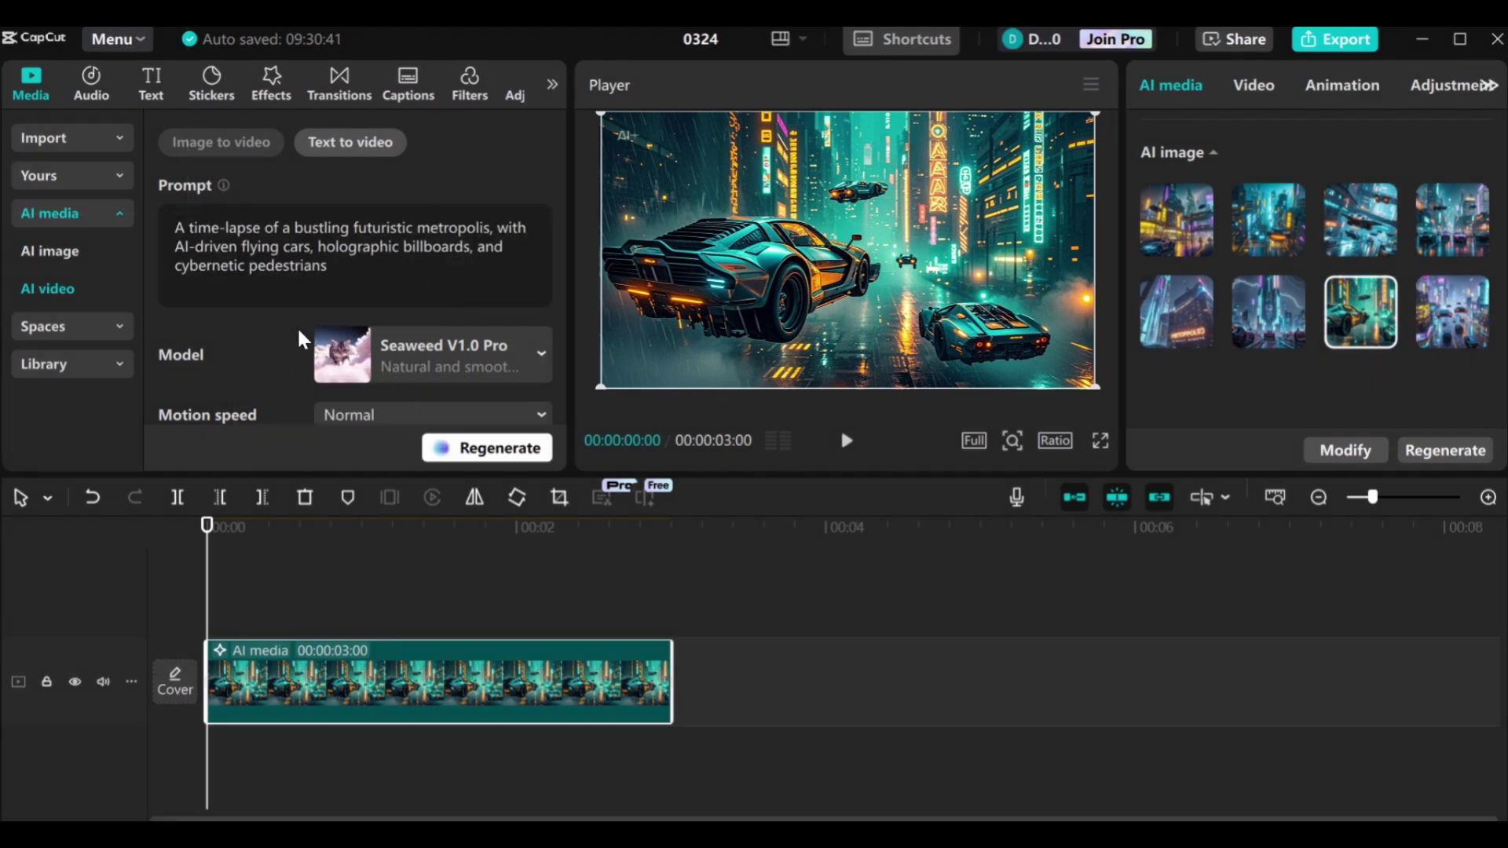
Generate the video from the text prompt with Seaweed V1.0 Pro, normal motion speed, 5s duration and 16:9 aspect ratio, and play it
left_click(510, 361)
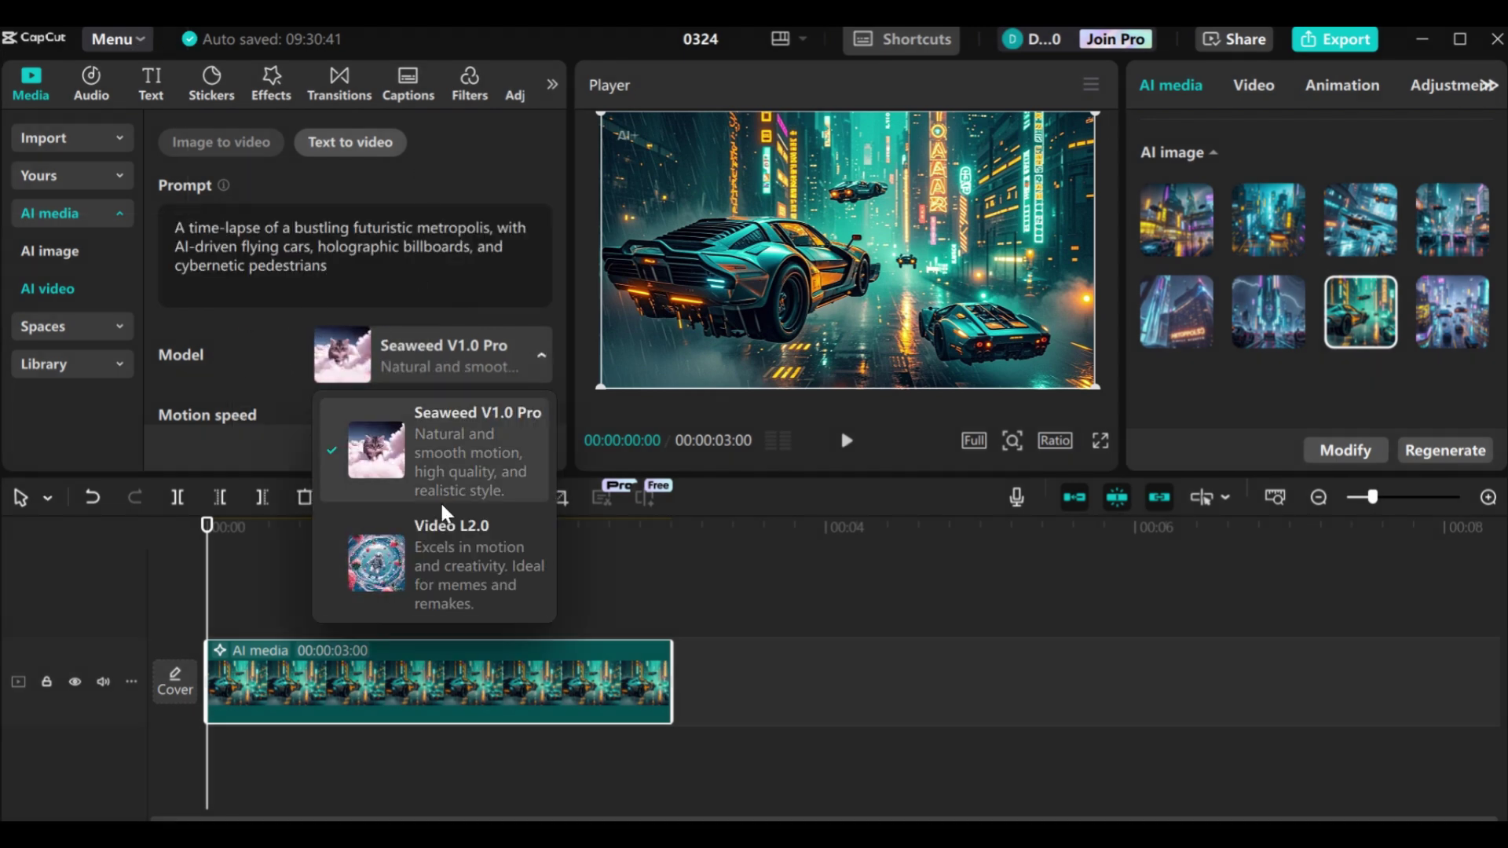
left_click(539, 359)
scroll(539, 363, "down", 2)
scroll(404, 268, "down", 2)
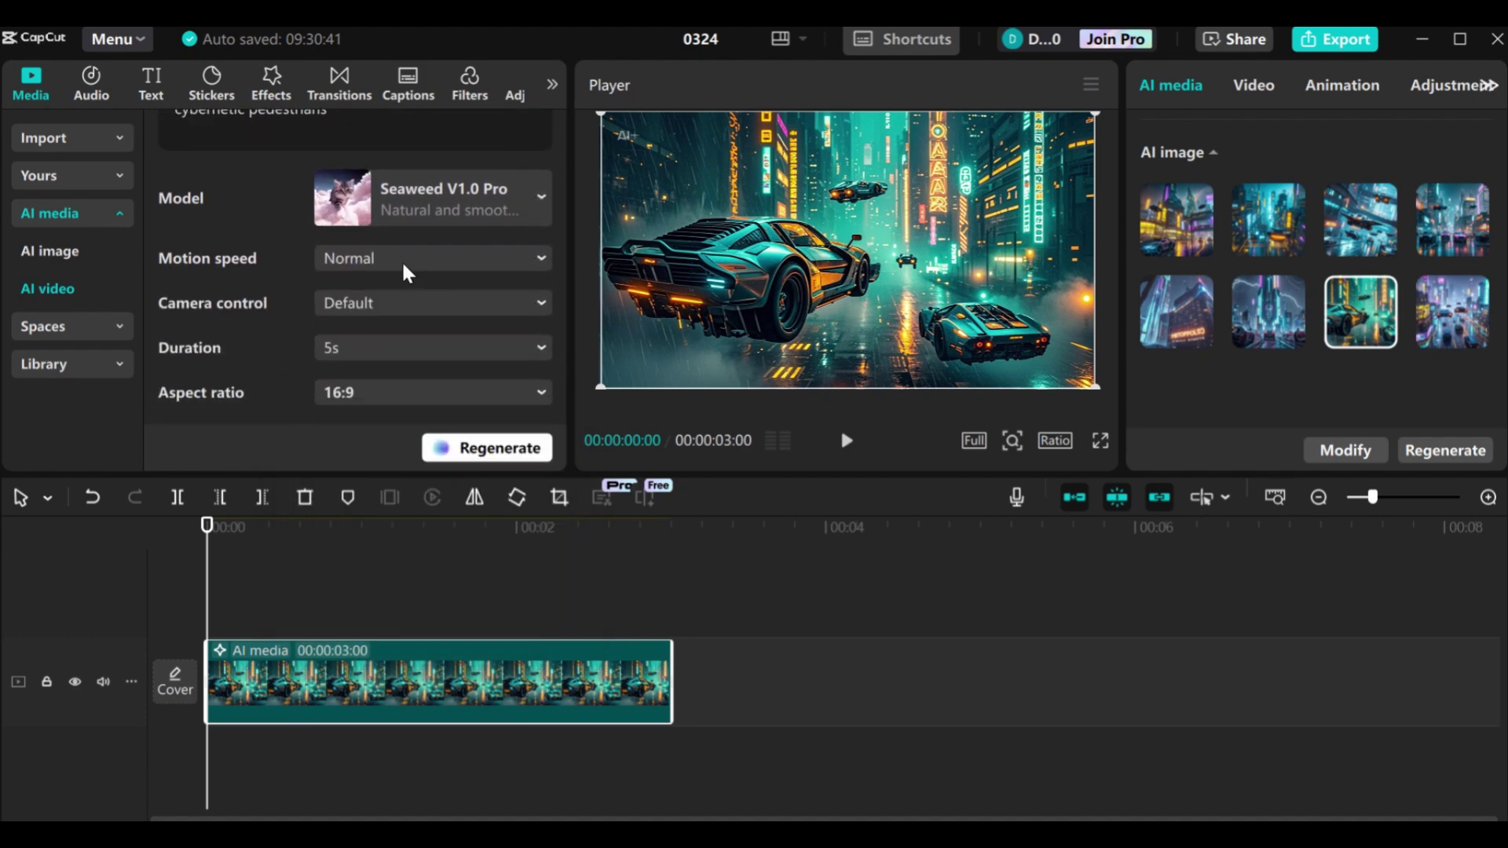
scroll(353, 259, "up", 3)
scroll(481, 364, "down", 3)
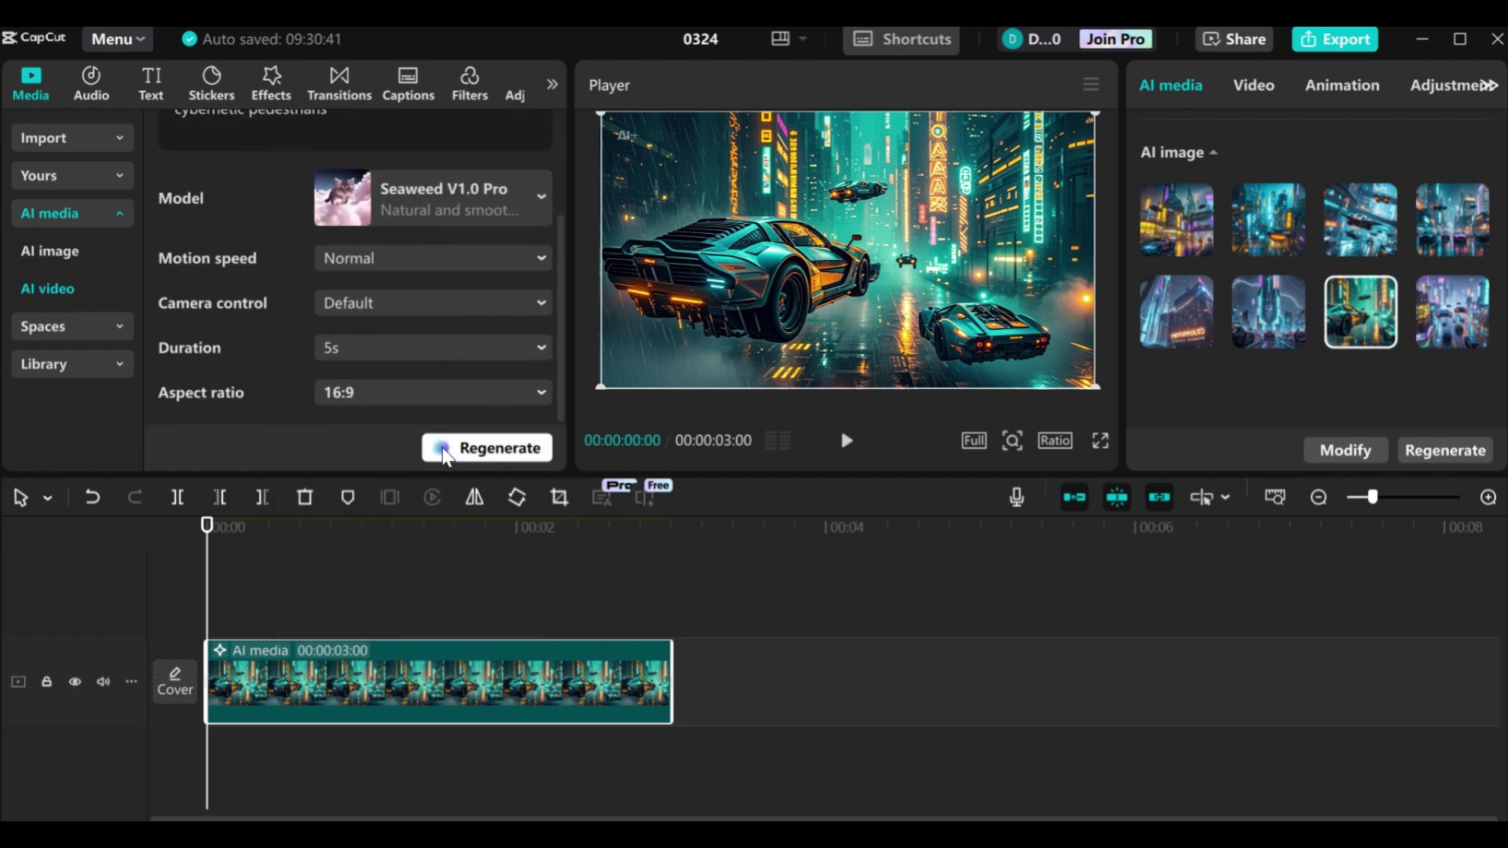
left_click(491, 449)
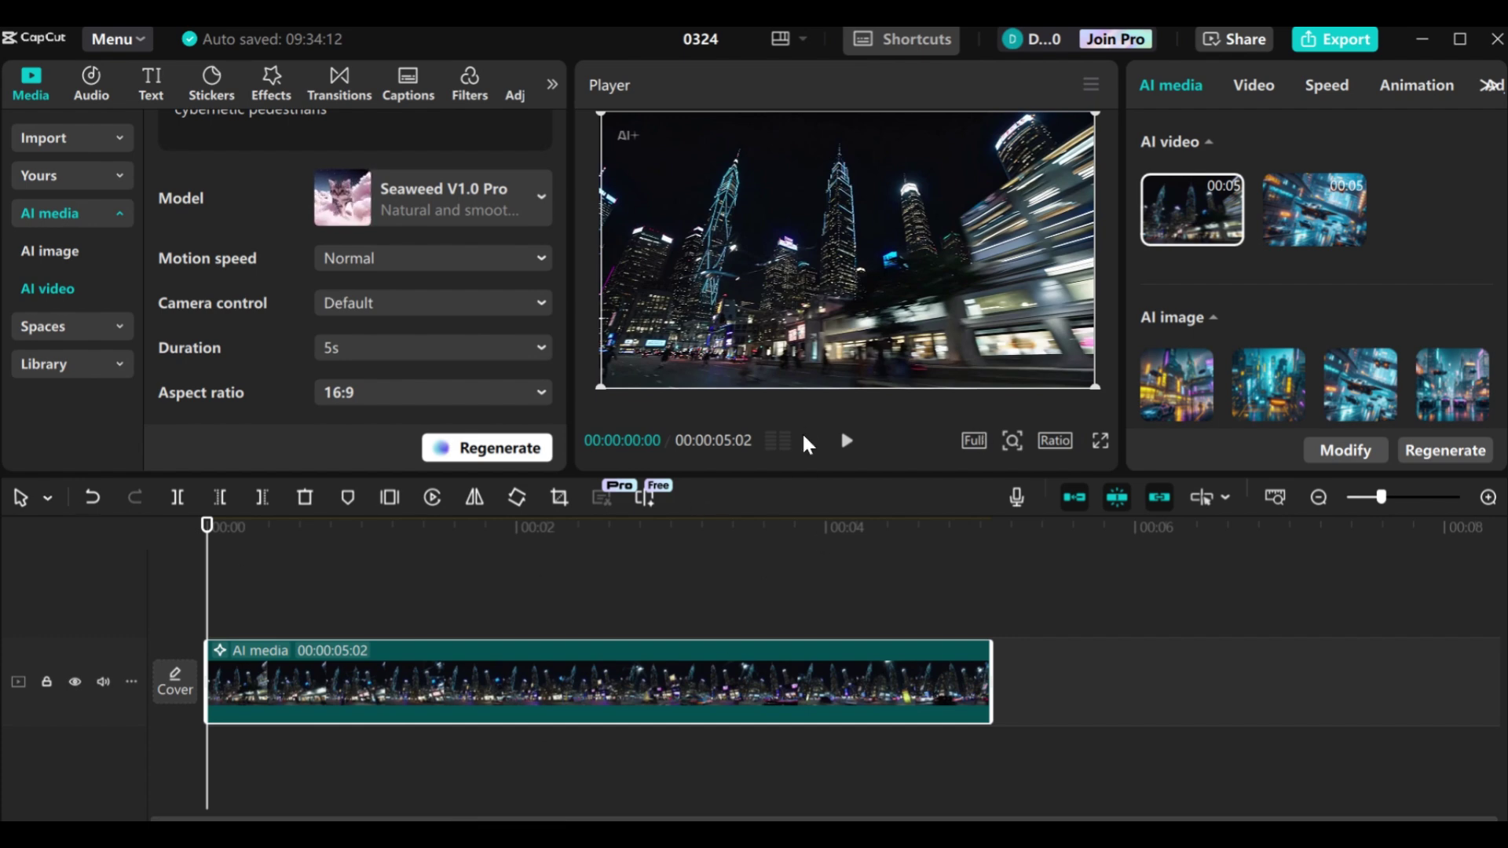
left_click(847, 443)
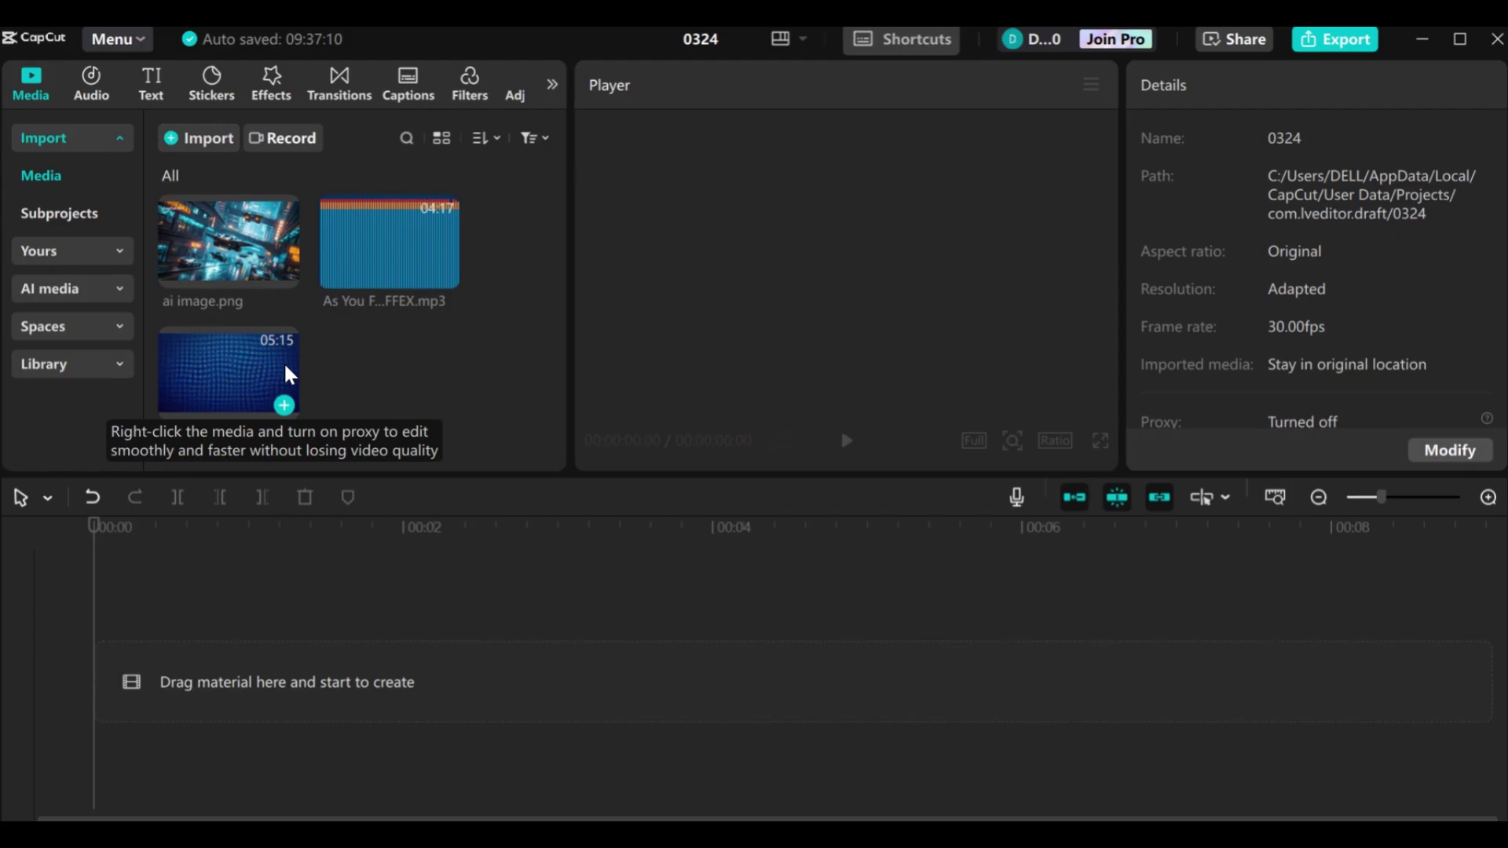
Place "3 insane video effects in capcut.mp4" at the start of the timeline and open its transcript for filler word removal
left_click_drag(247, 373, 372, 691)
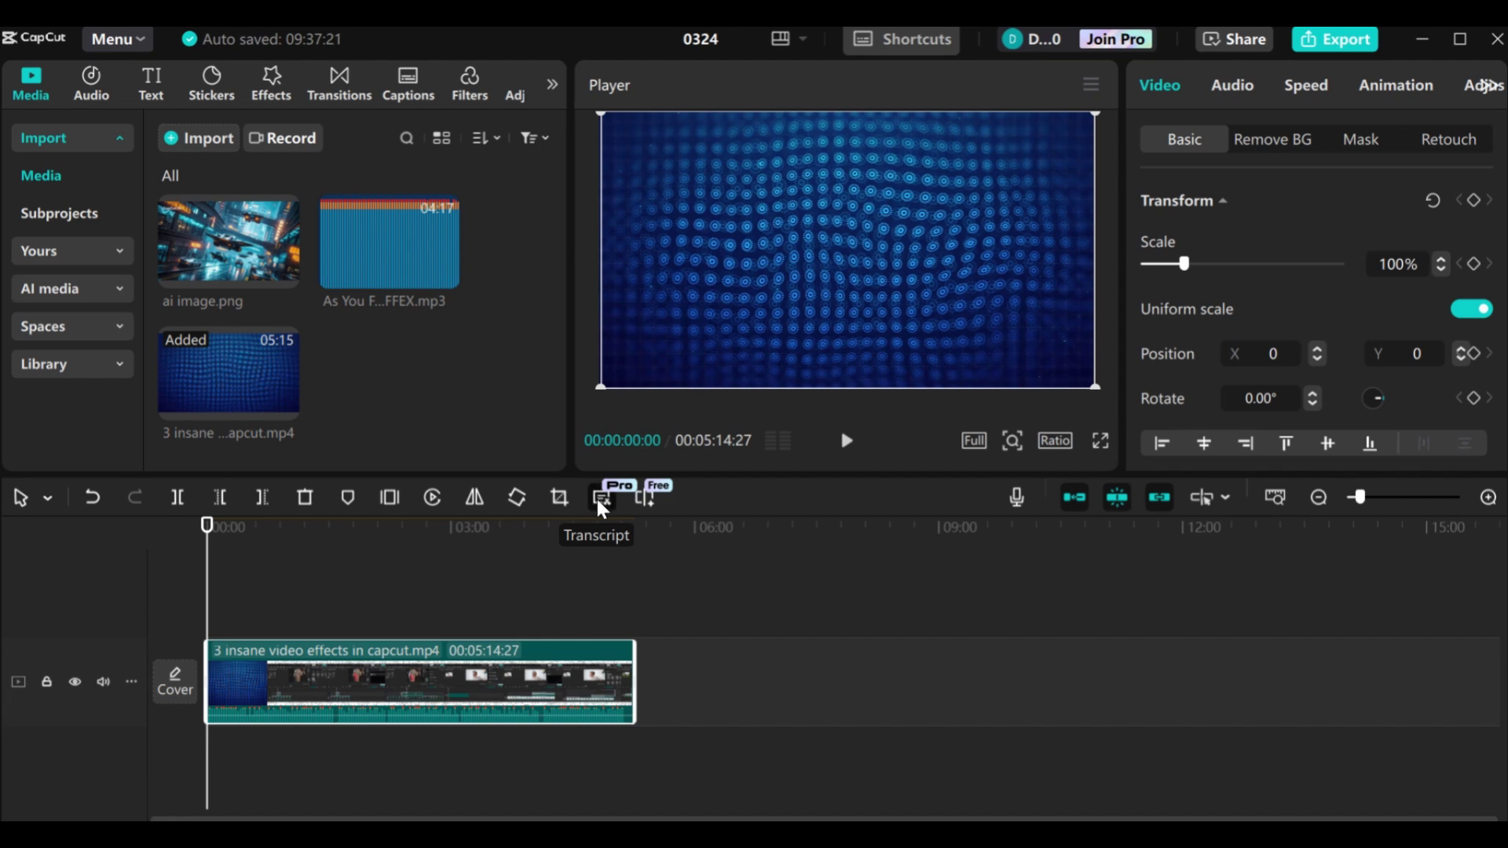
left_click(601, 500)
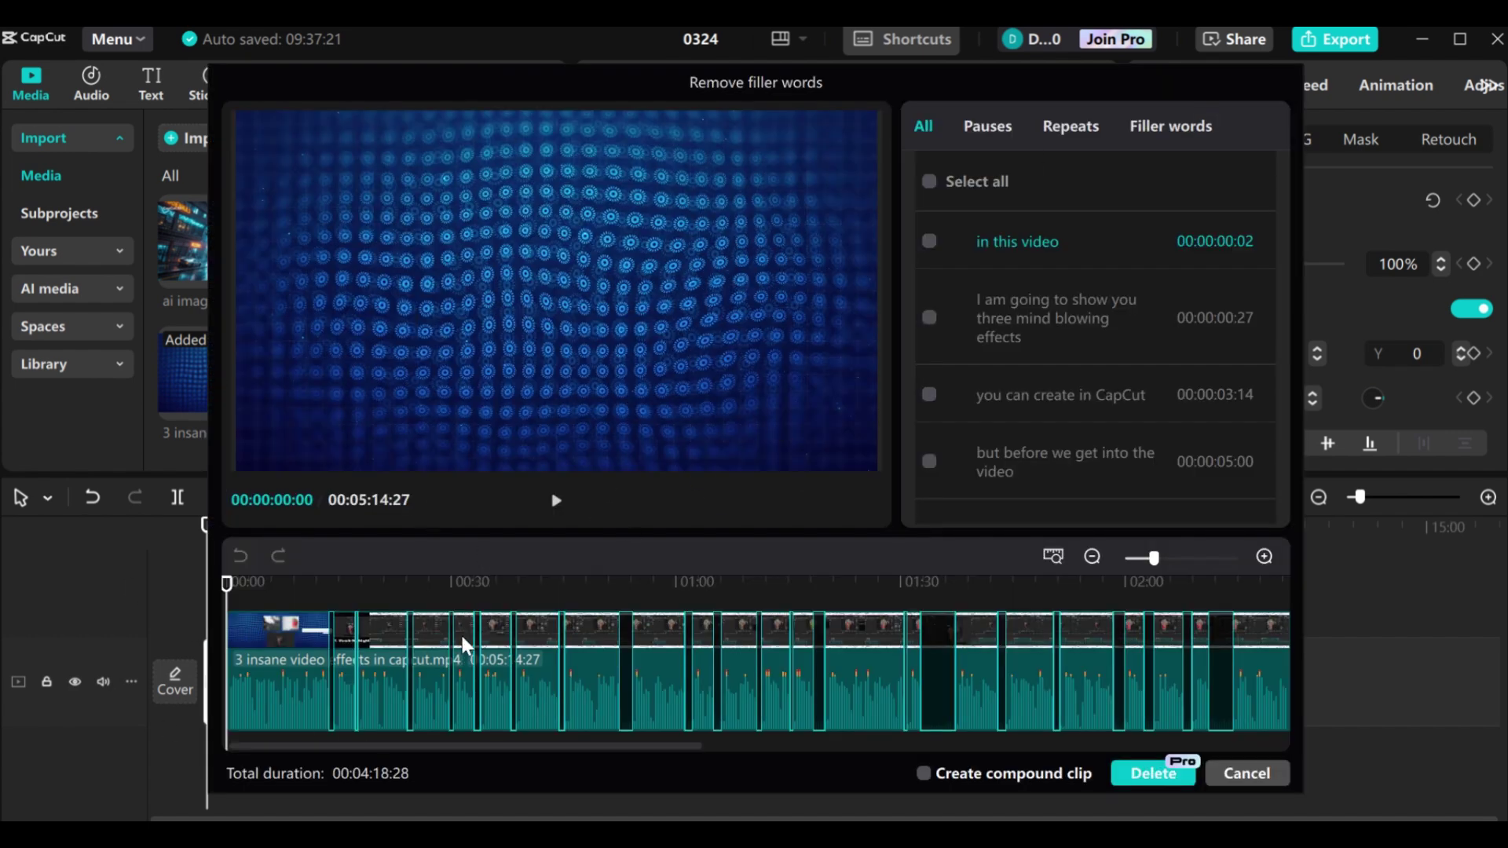
Review the transcript's pauses marked for removal and also mark the phrase "so this is what you should get"
scroll(1092, 353, "down", 5)
left_click(929, 401)
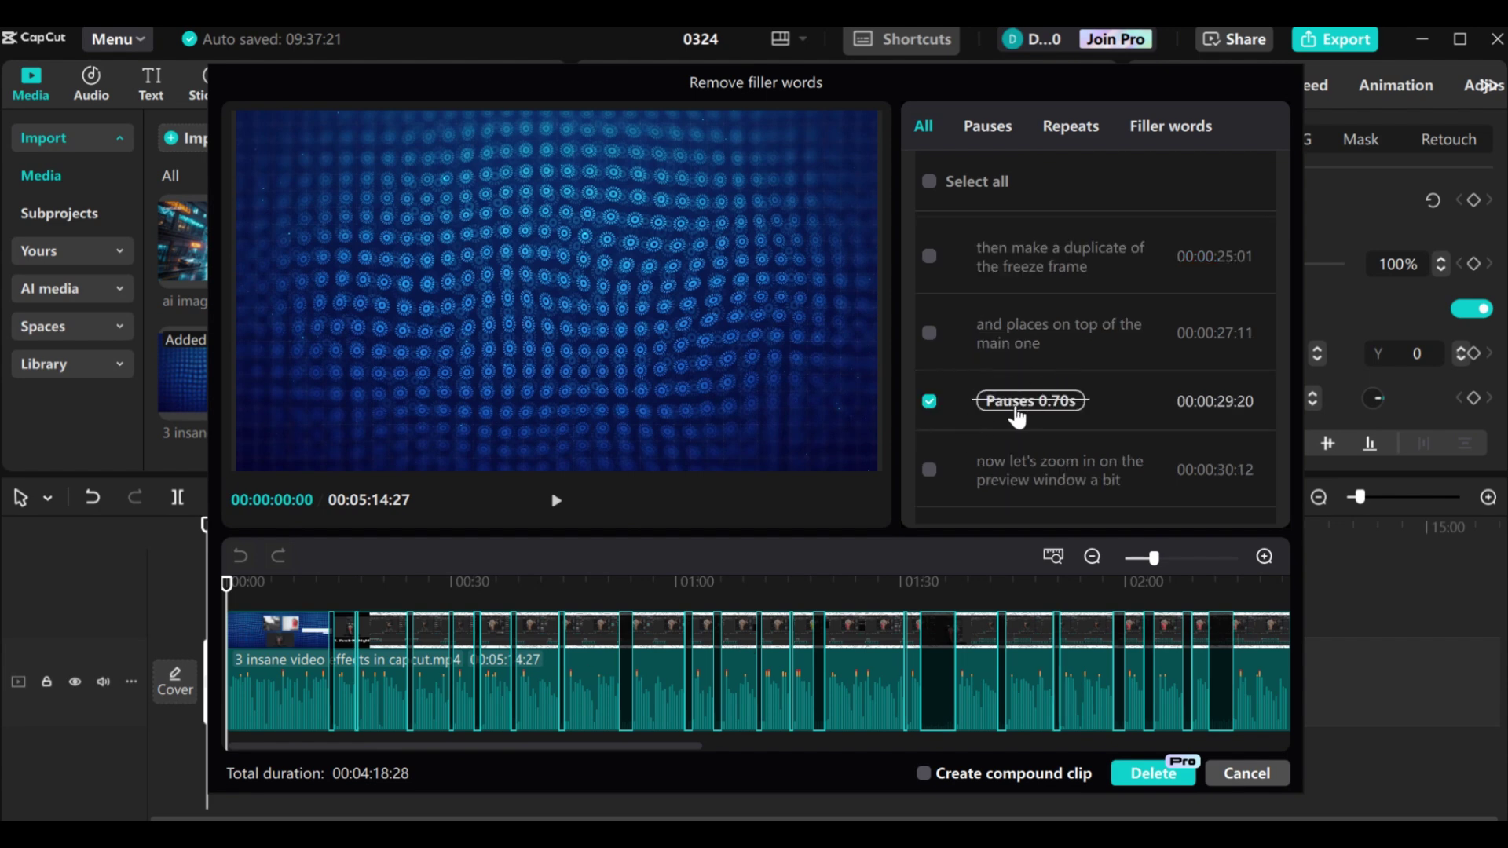
scroll(1094, 380, "up", 6)
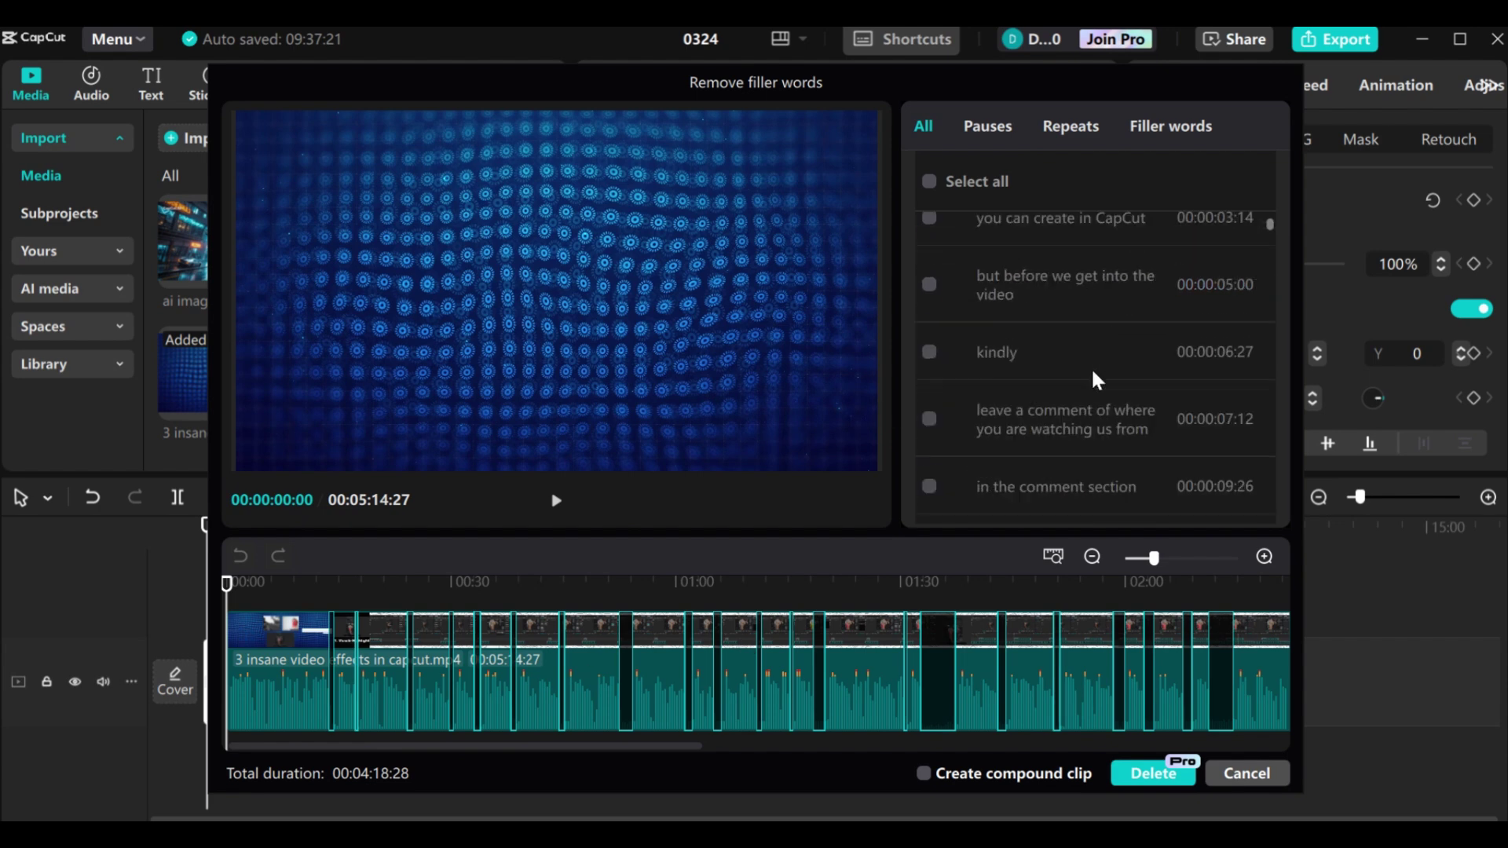
scroll(1094, 380, "down", 7)
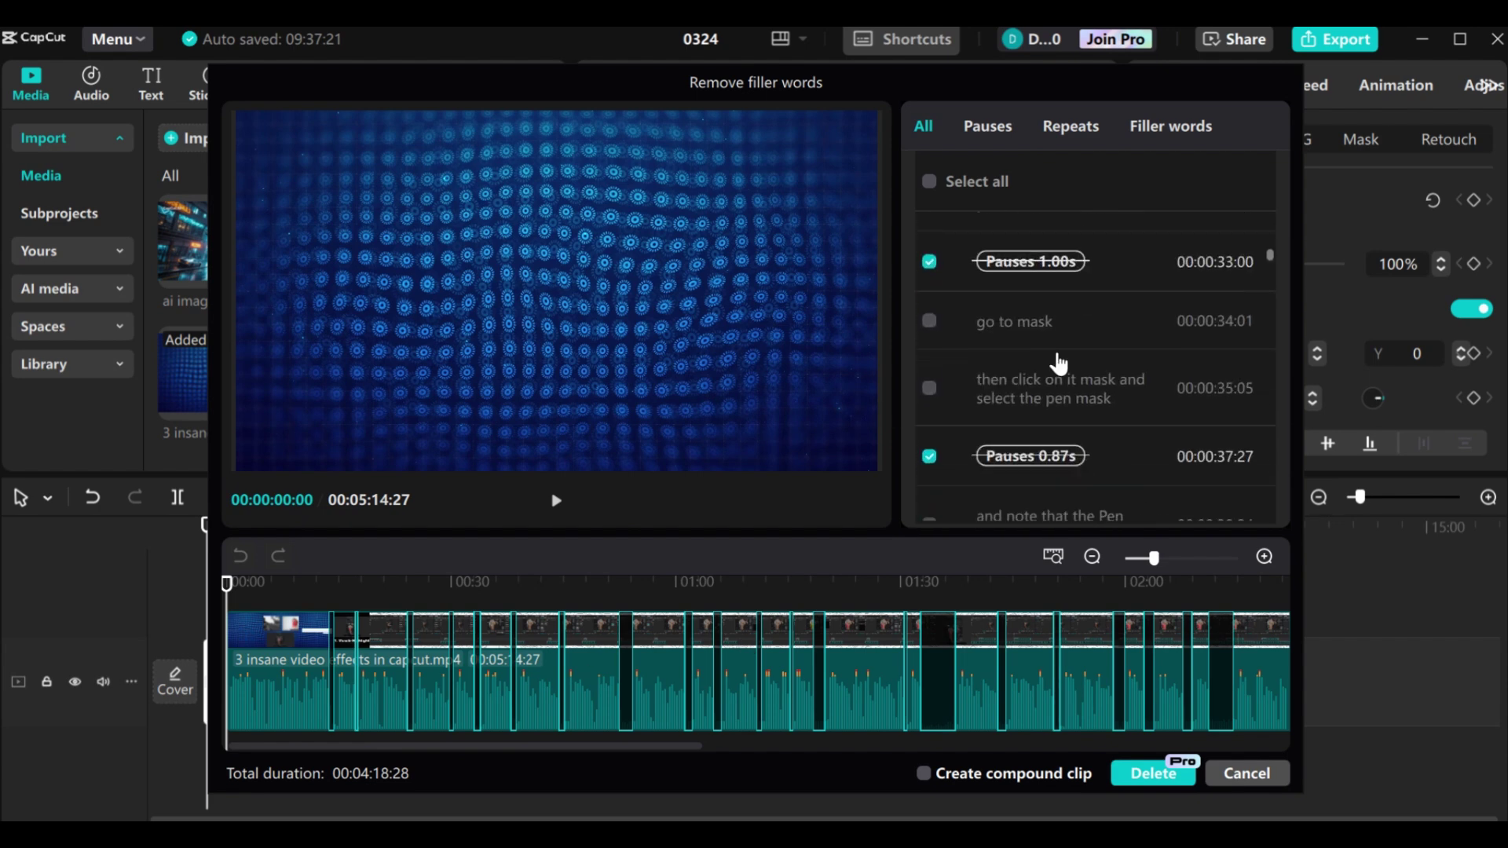
scroll(1059, 362, "down", 10)
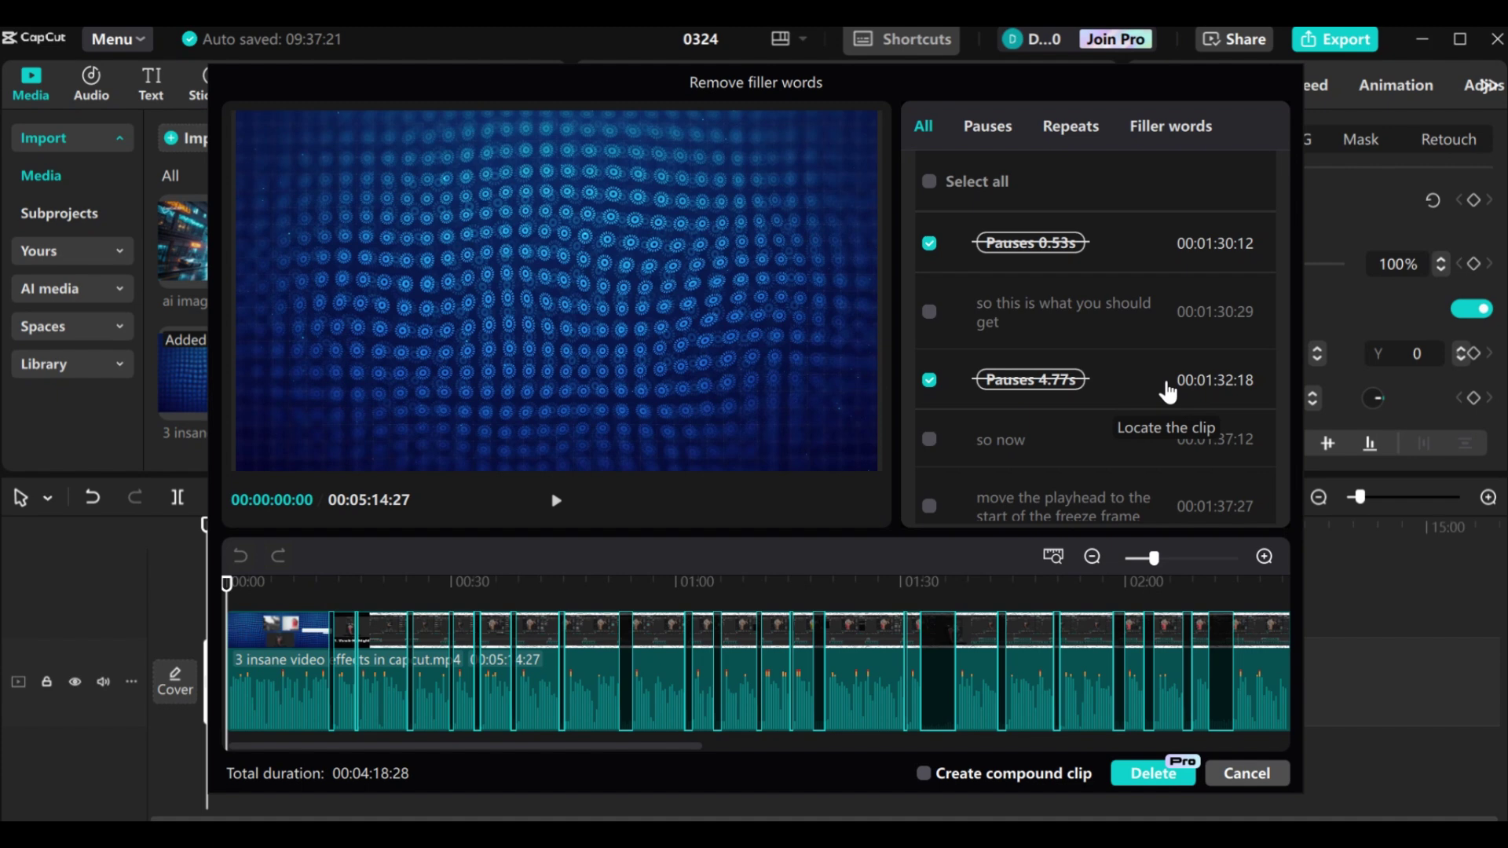
left_click(930, 314)
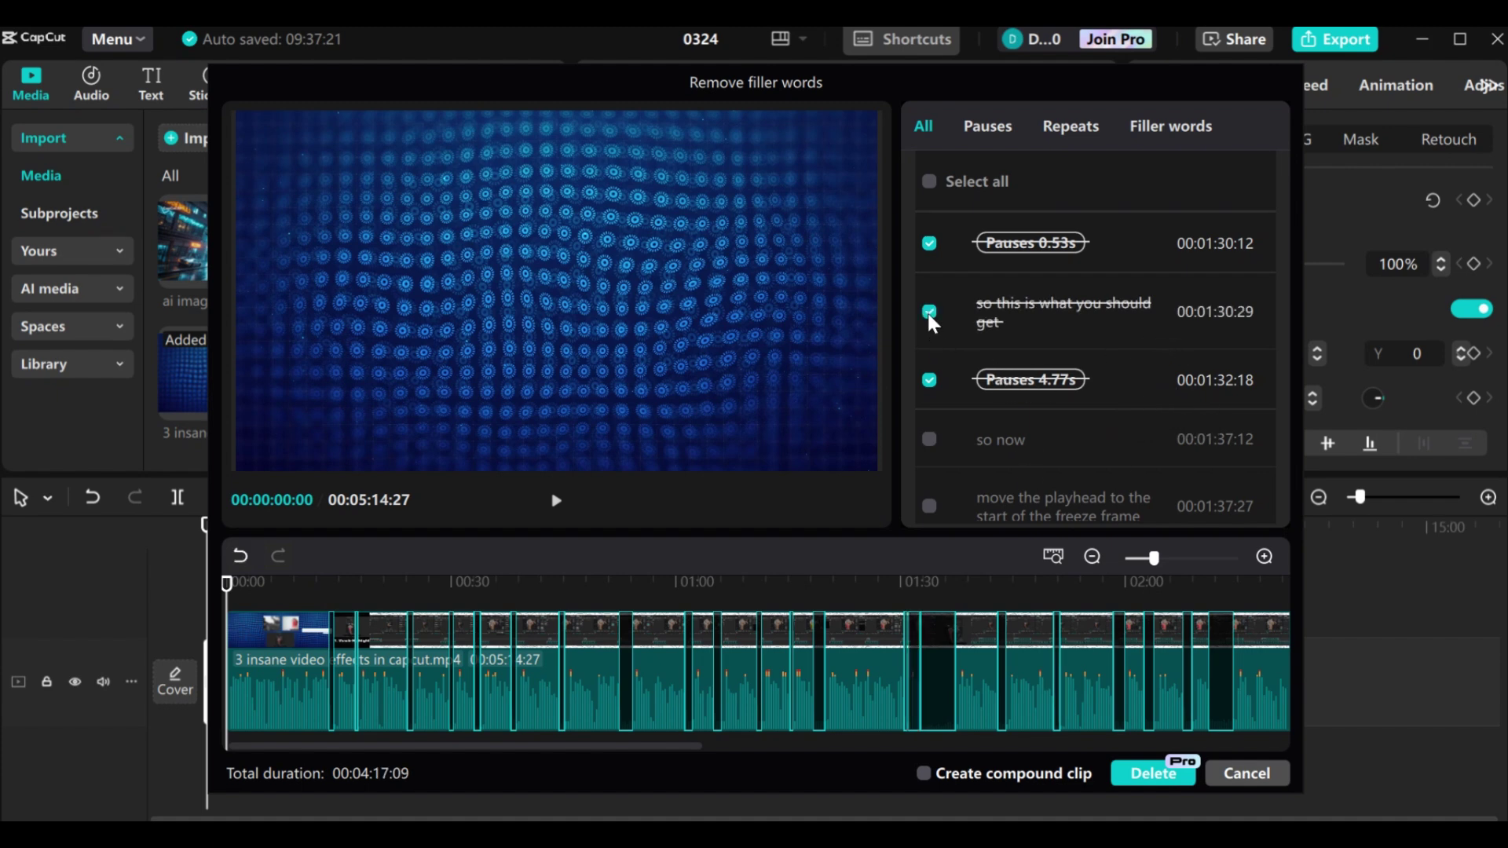
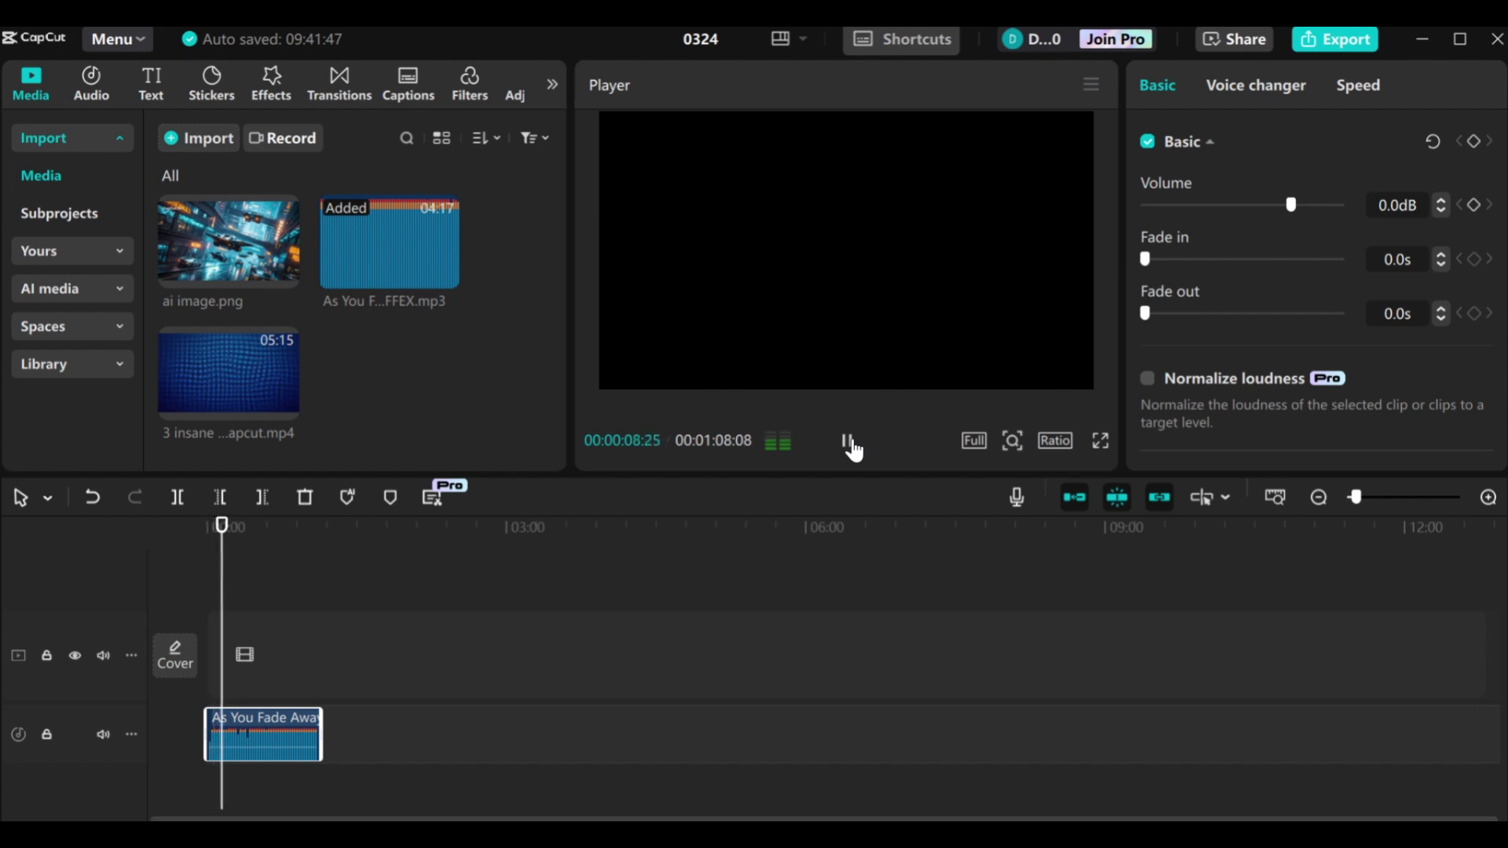
Stop the playback, return the playhead to the start, and turn on Isolate voice with Keep vocal for the "As You Fade Away" audio clip
left_click(853, 446)
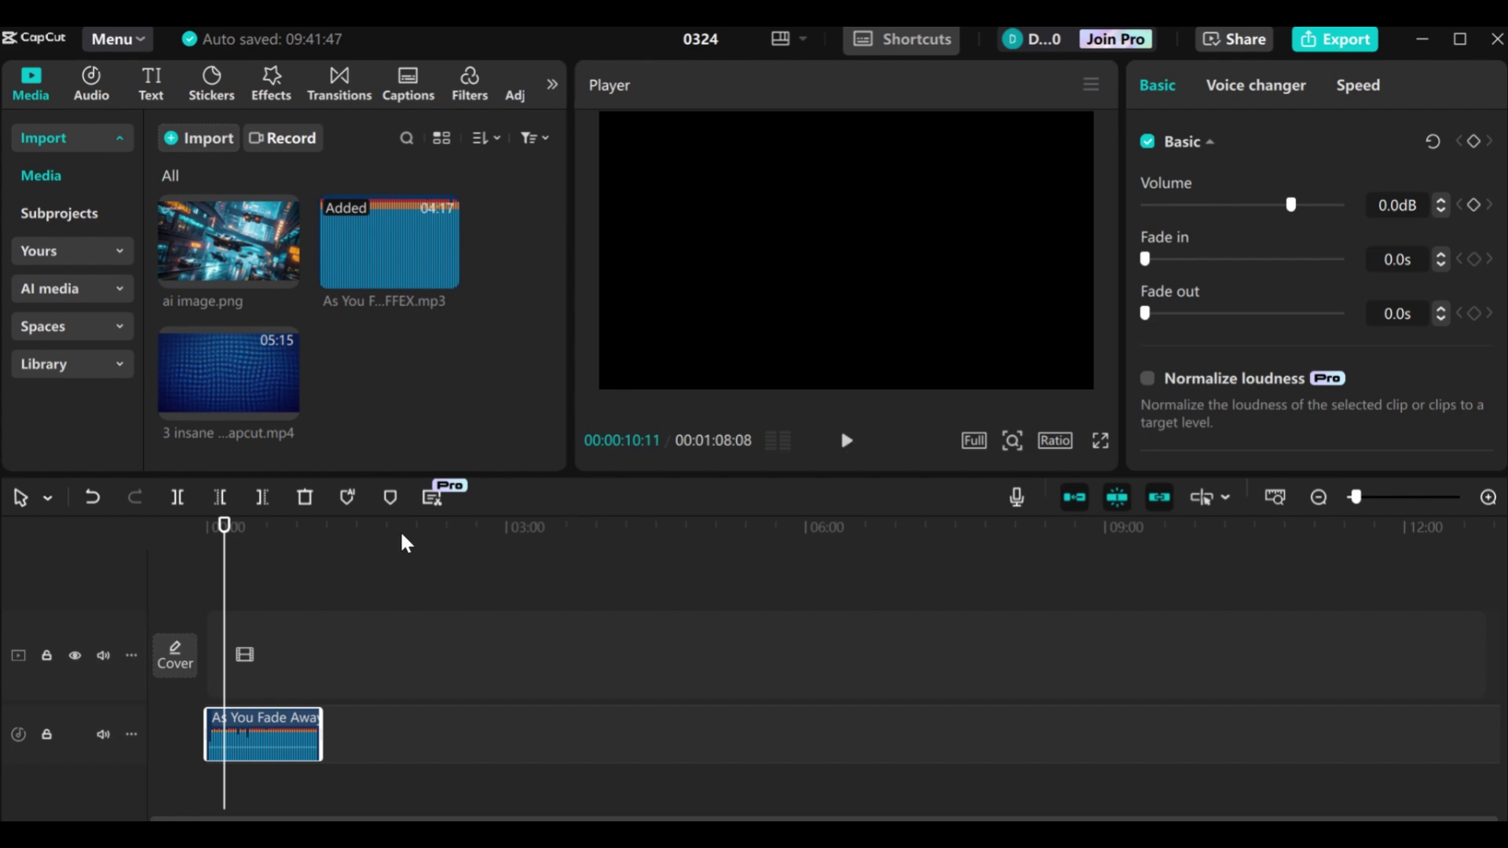
left_click_drag(224, 587, 182, 576)
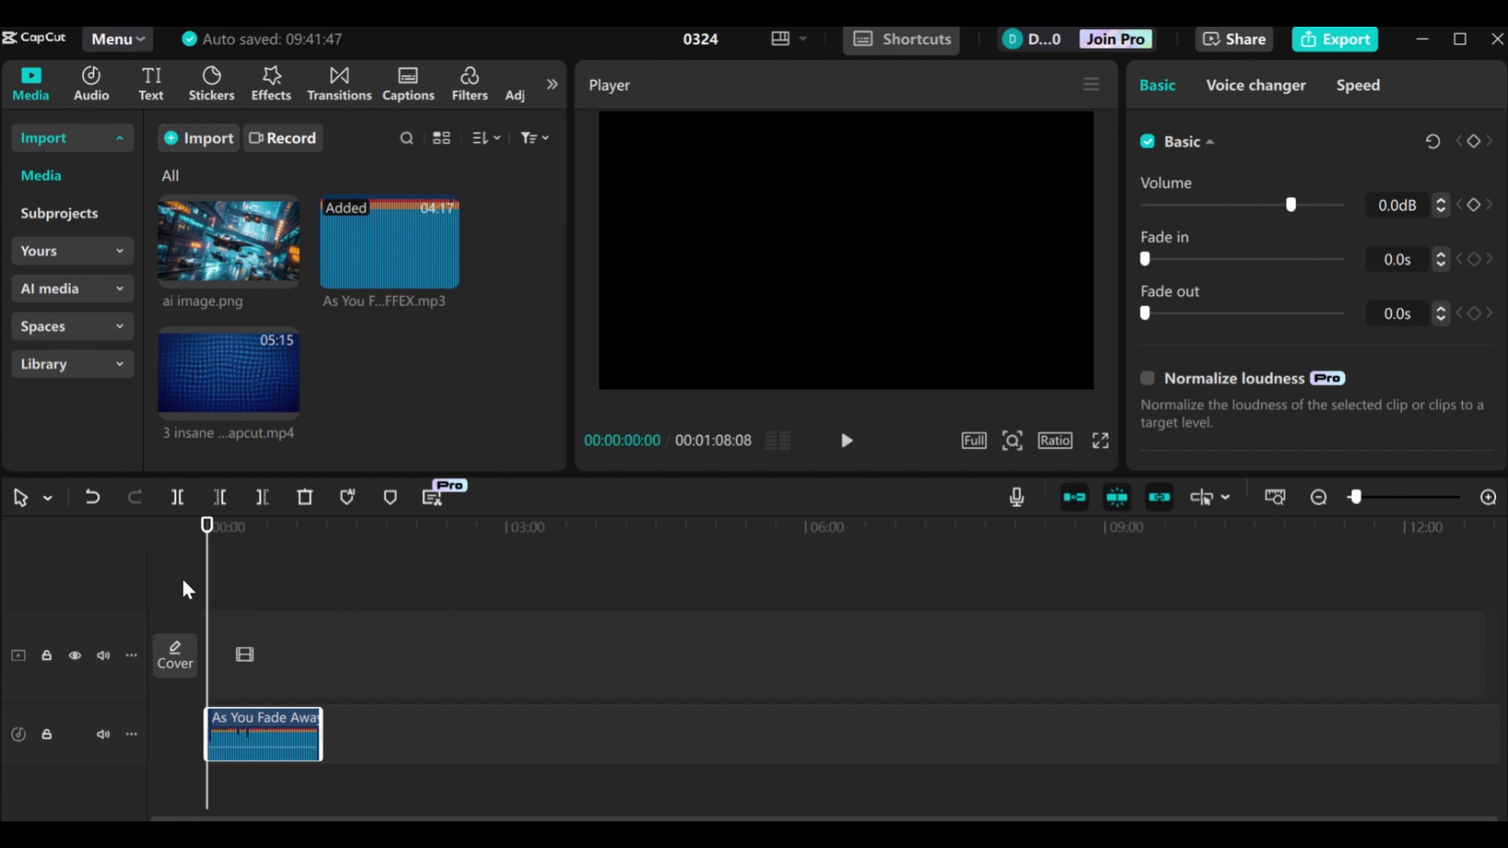
scroll(1146, 377, "down", 5)
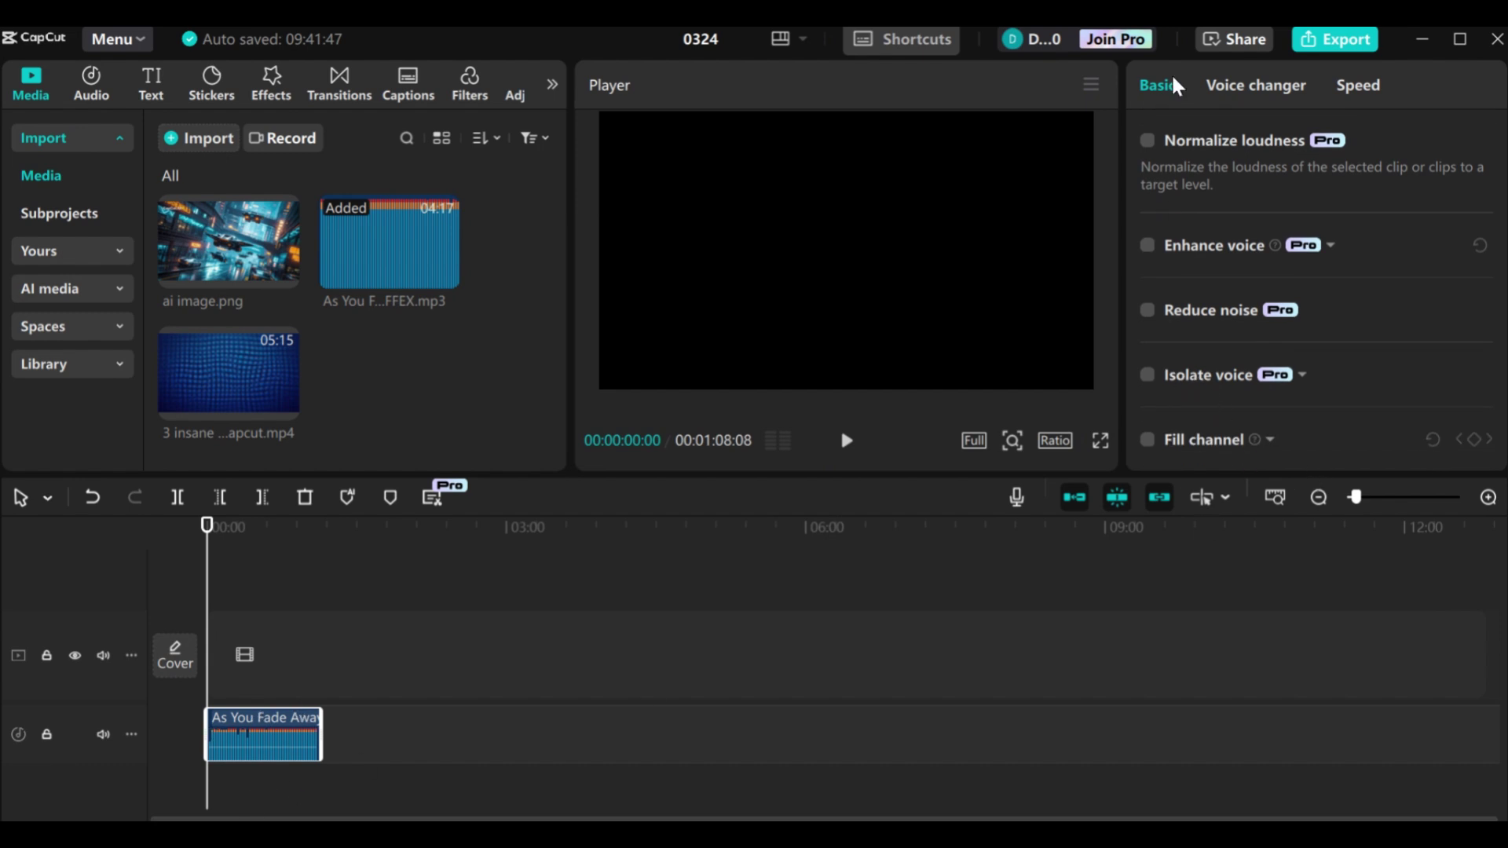
scroll(1189, 258, "up", 5)
scroll(1189, 258, "down", 5)
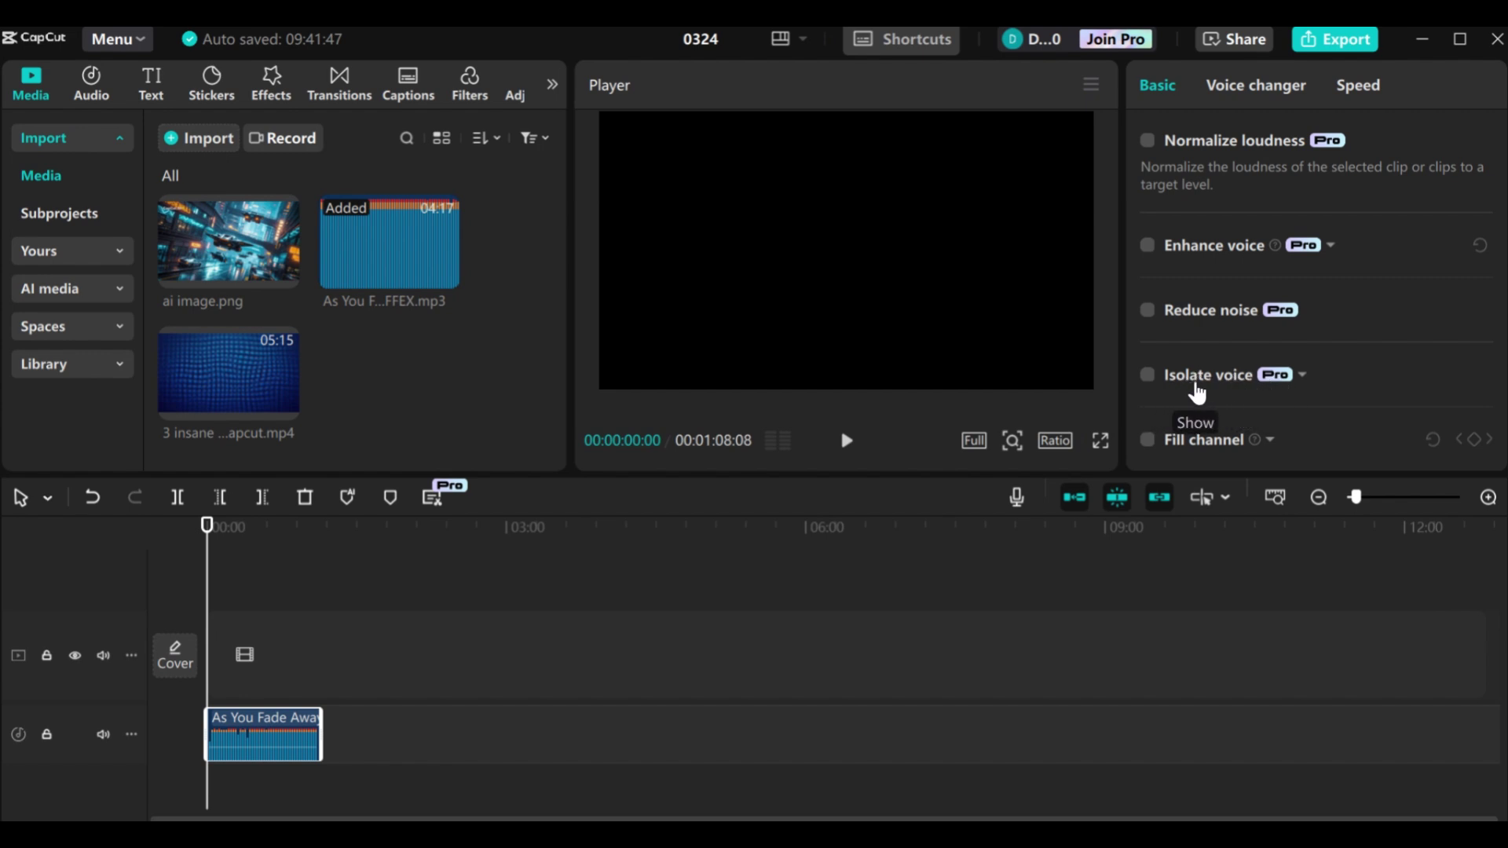
left_click(1148, 375)
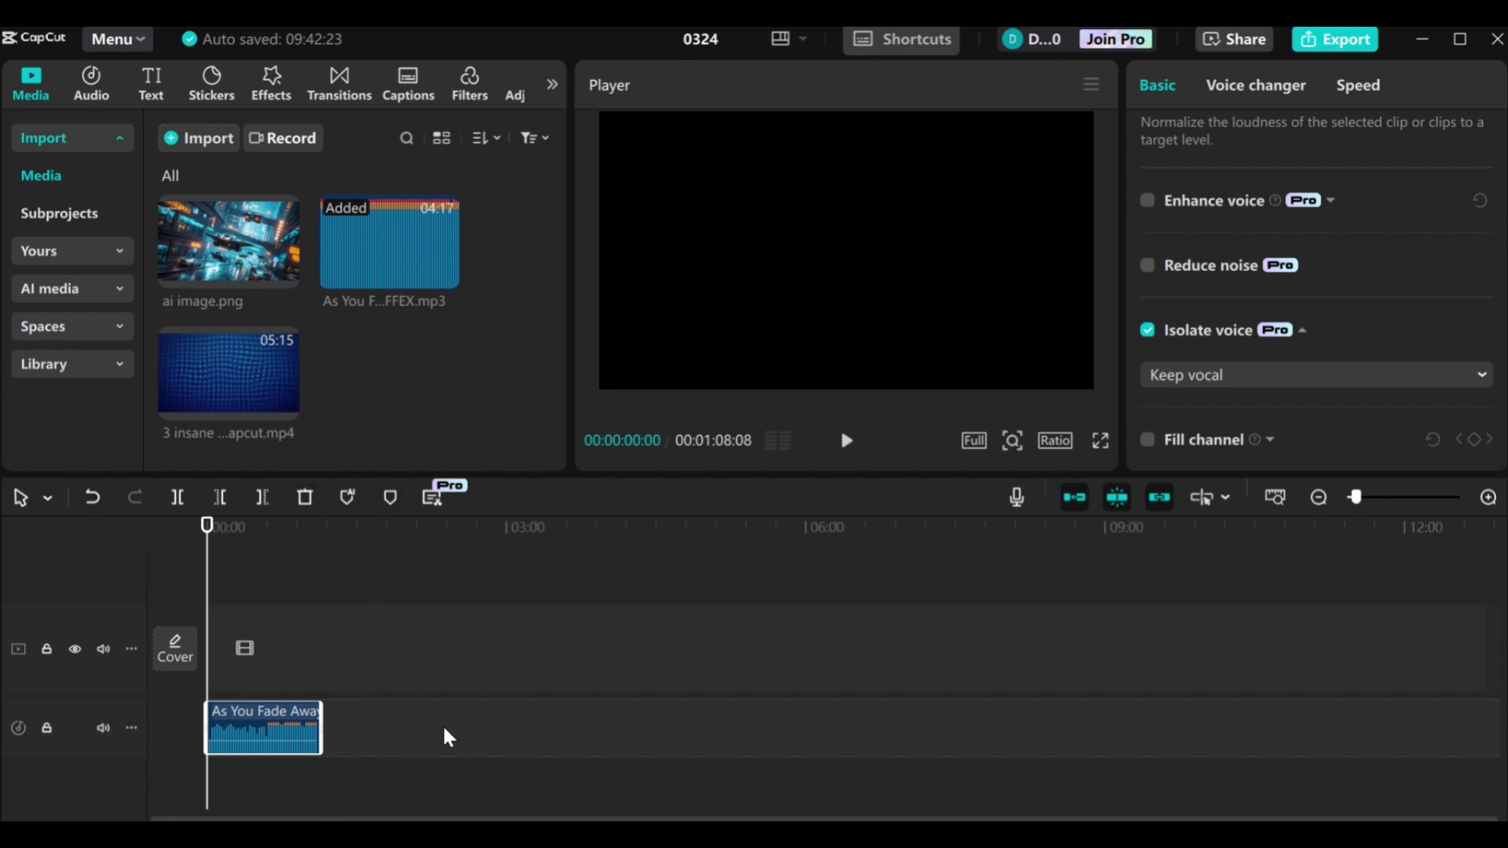
Play the first seconds of the vocal-isolated song, stop playback, and view the Isolate voice options
left_click(847, 441)
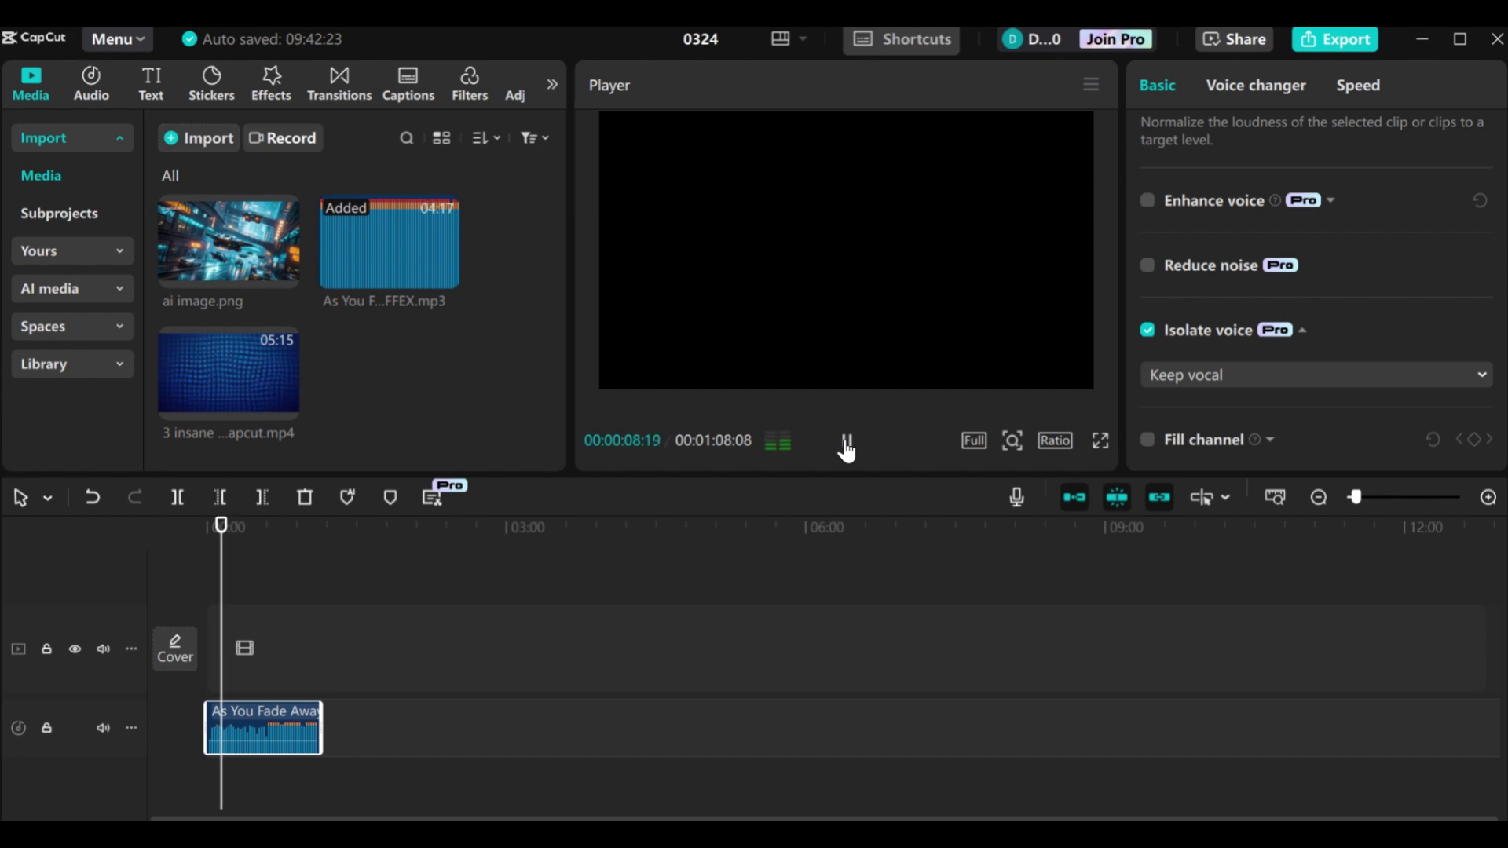
left_click(846, 443)
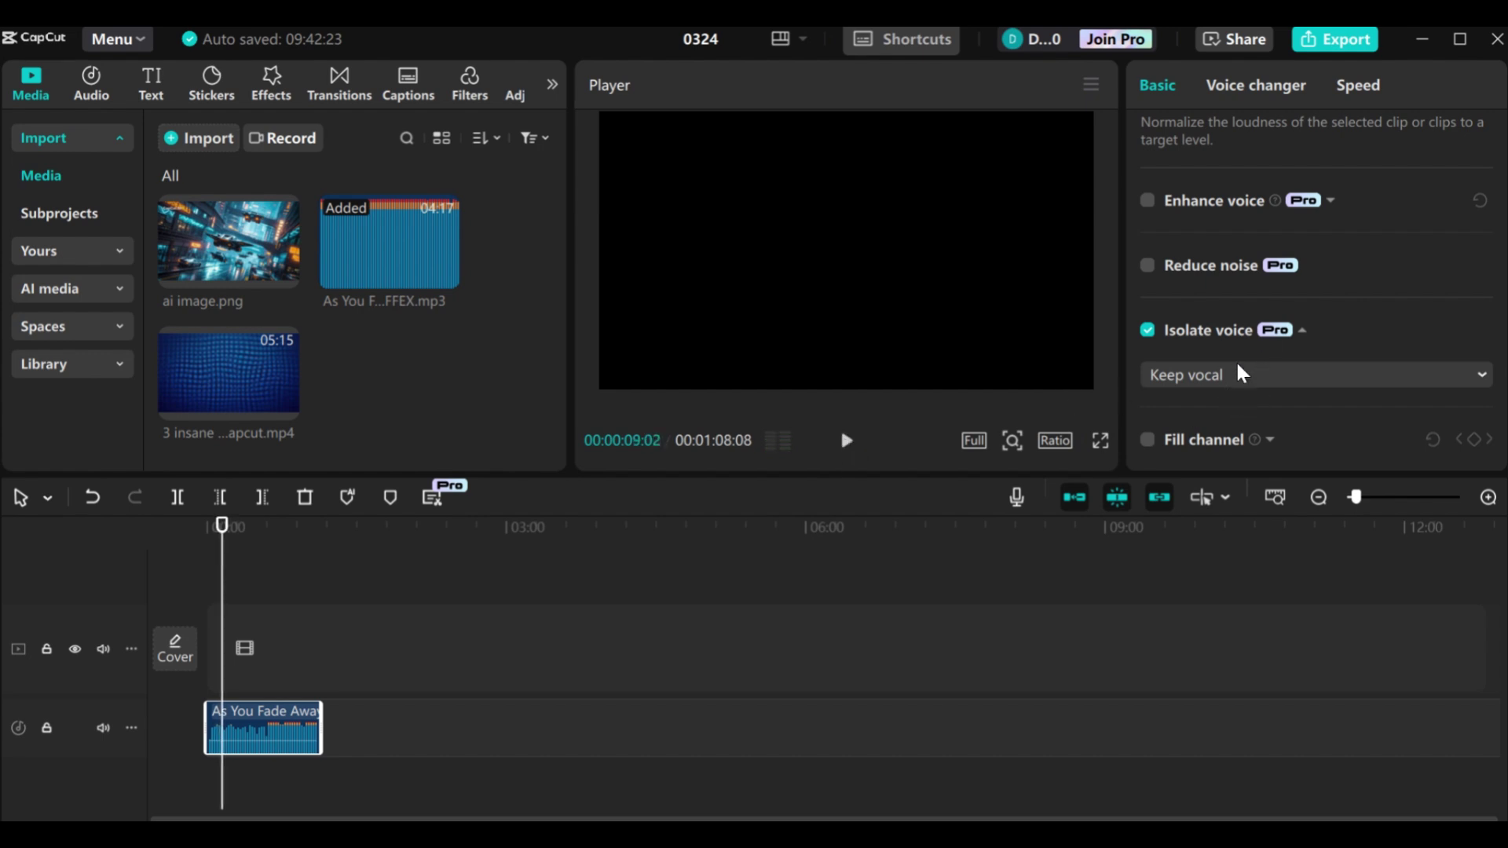
left_click(1356, 378)
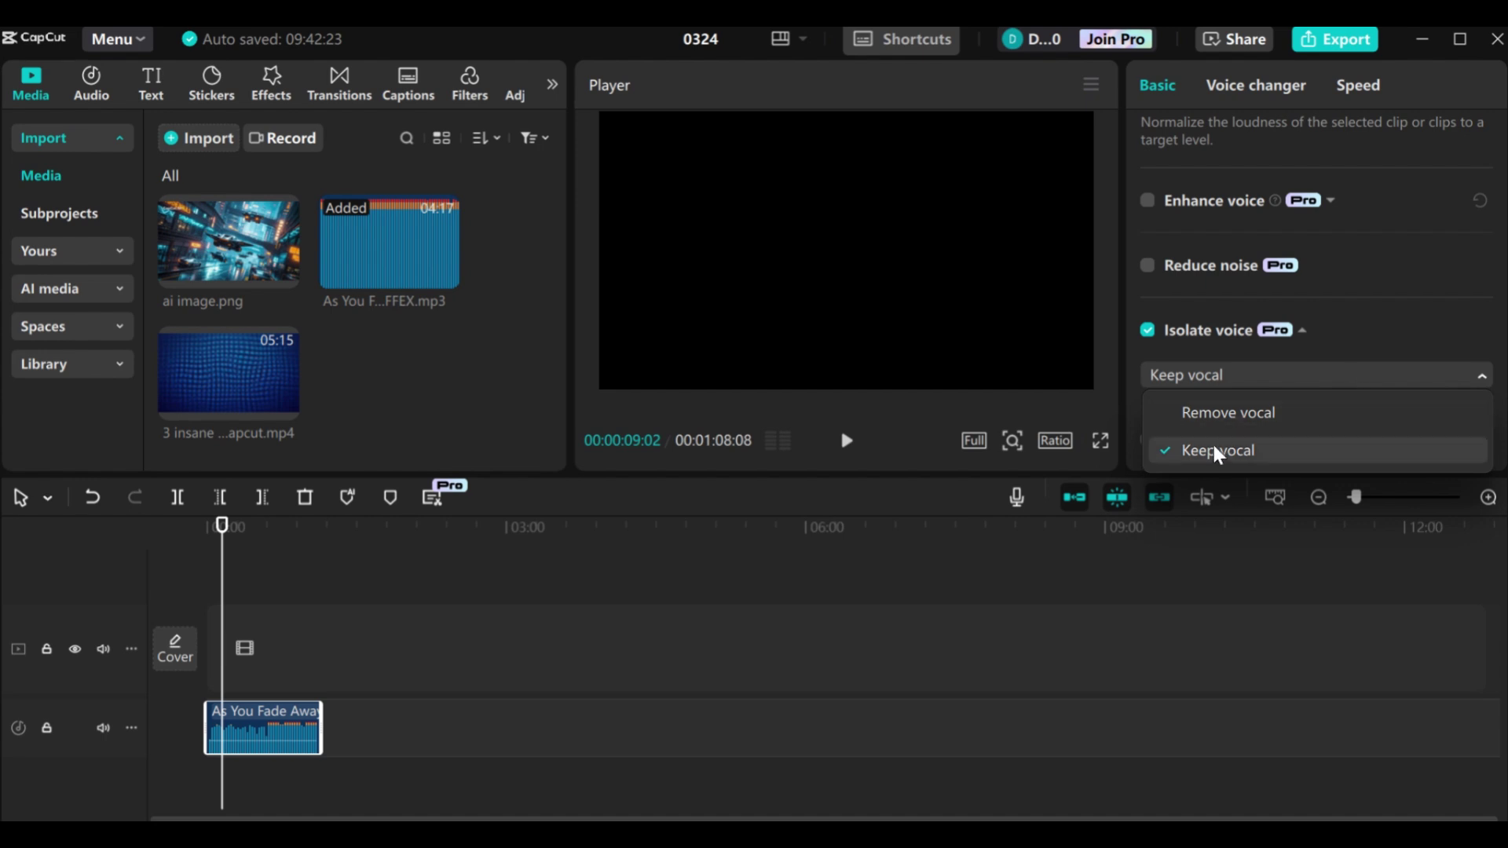
left_click(1403, 374)
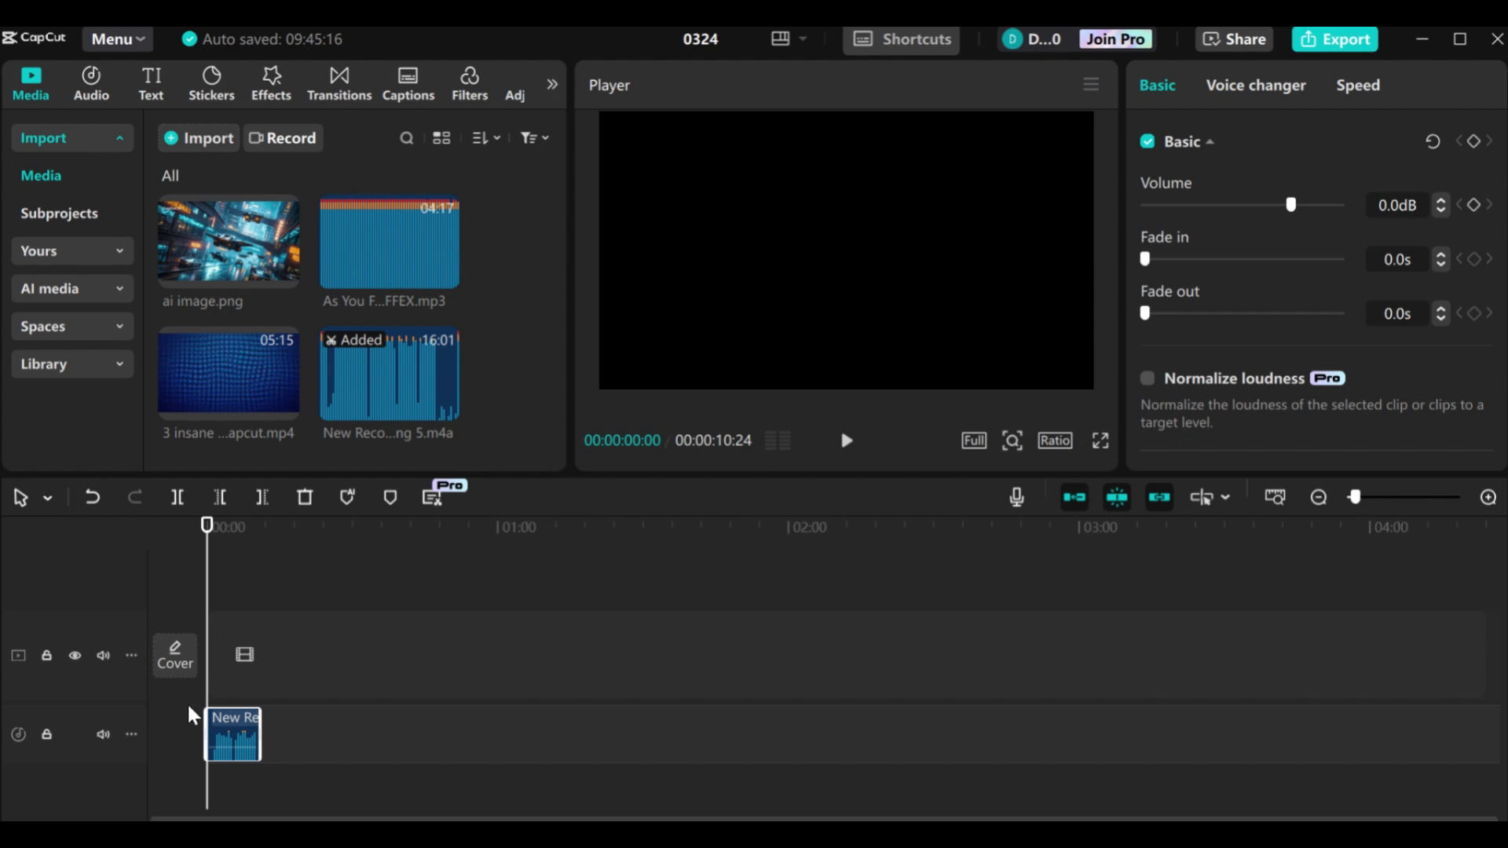
Turn on Enhance voice for the "New Recording 5.m4a" audio clip
key("shift+z")
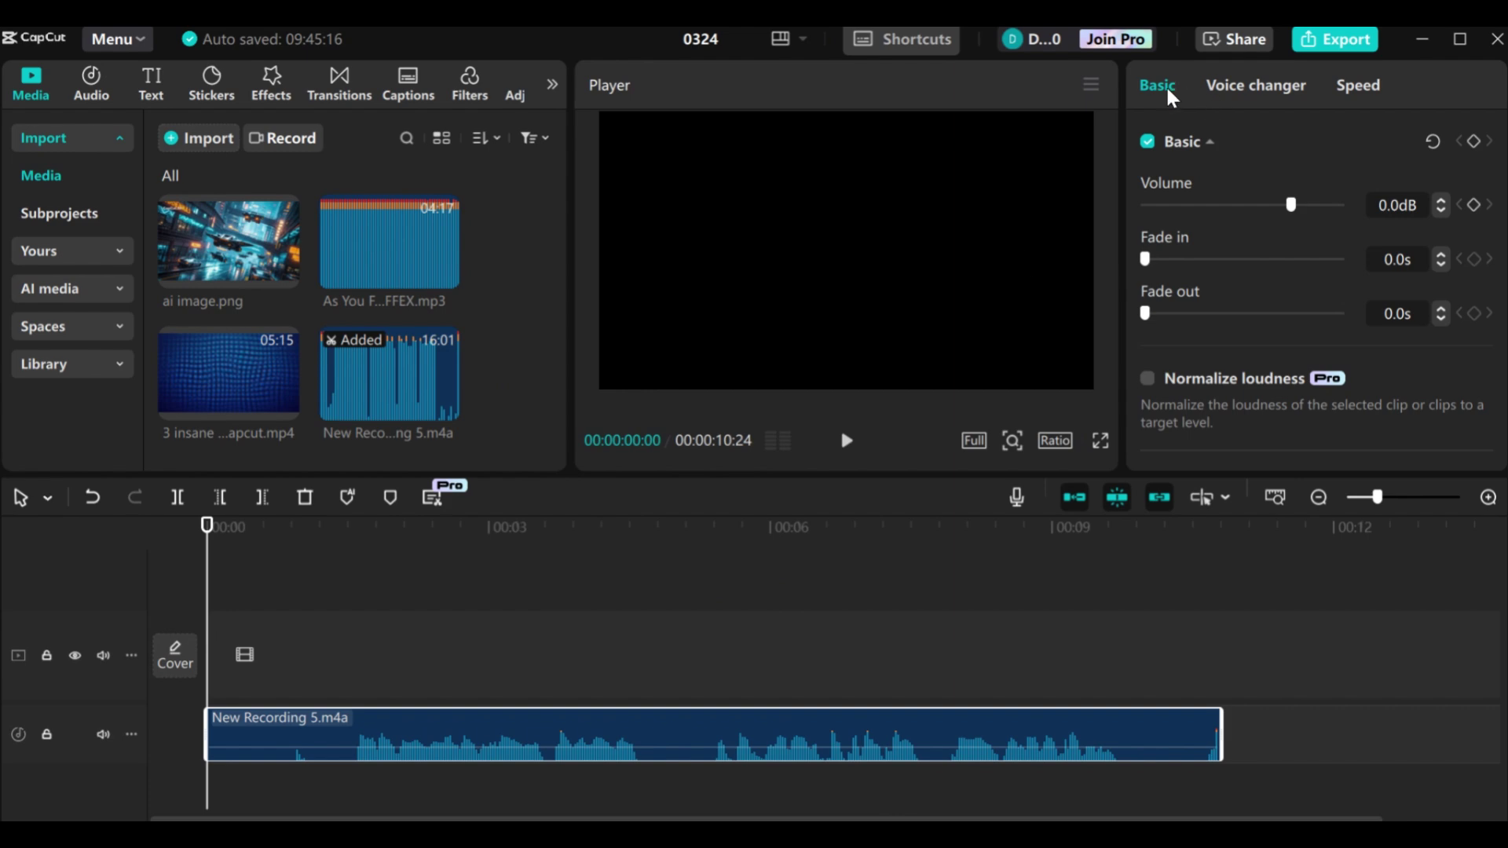
scroll(1232, 284, "down", 4)
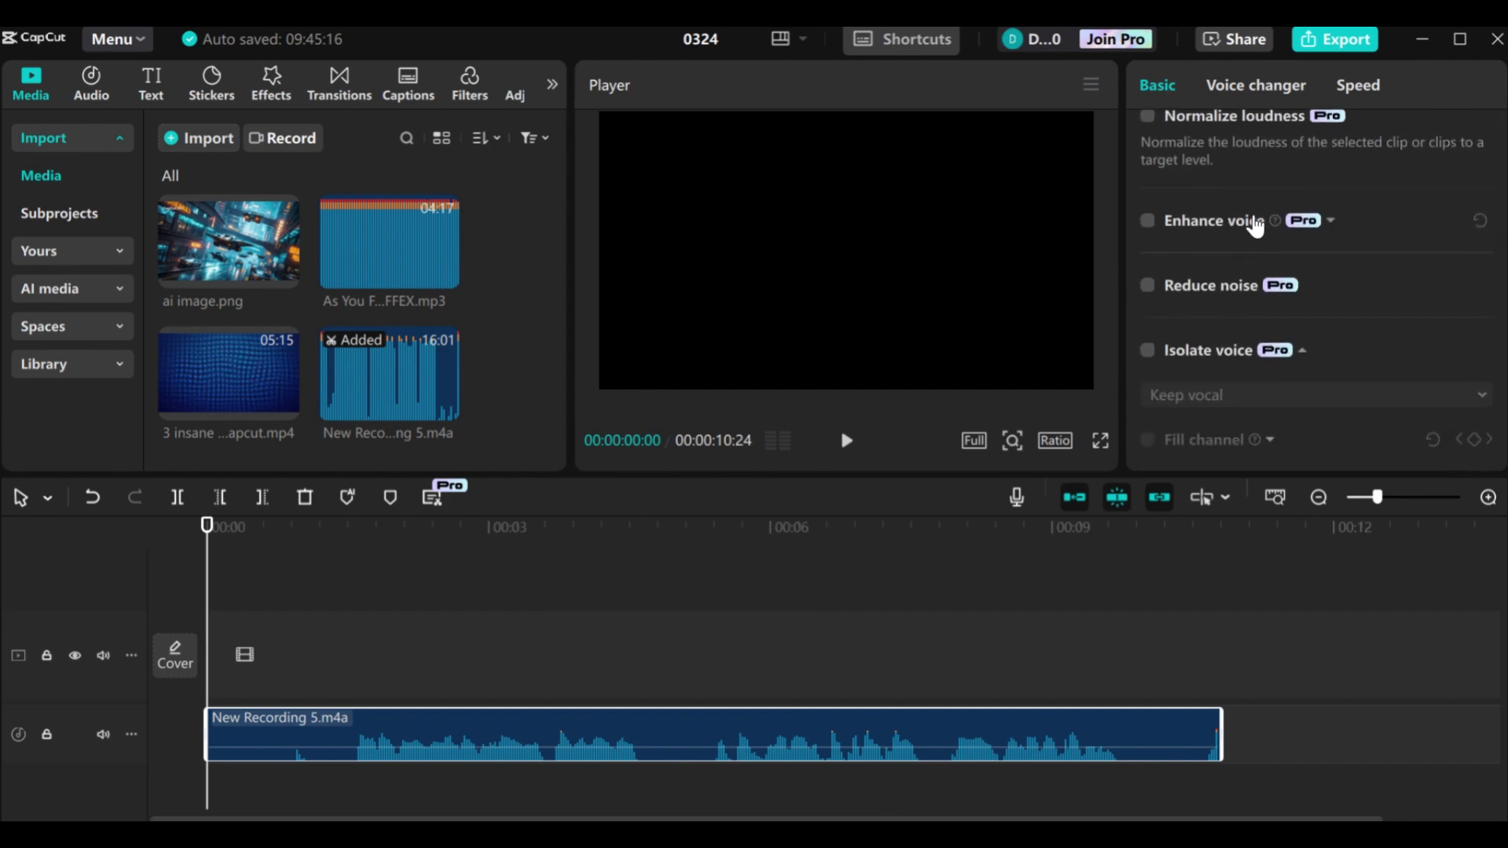
left_click(1148, 222)
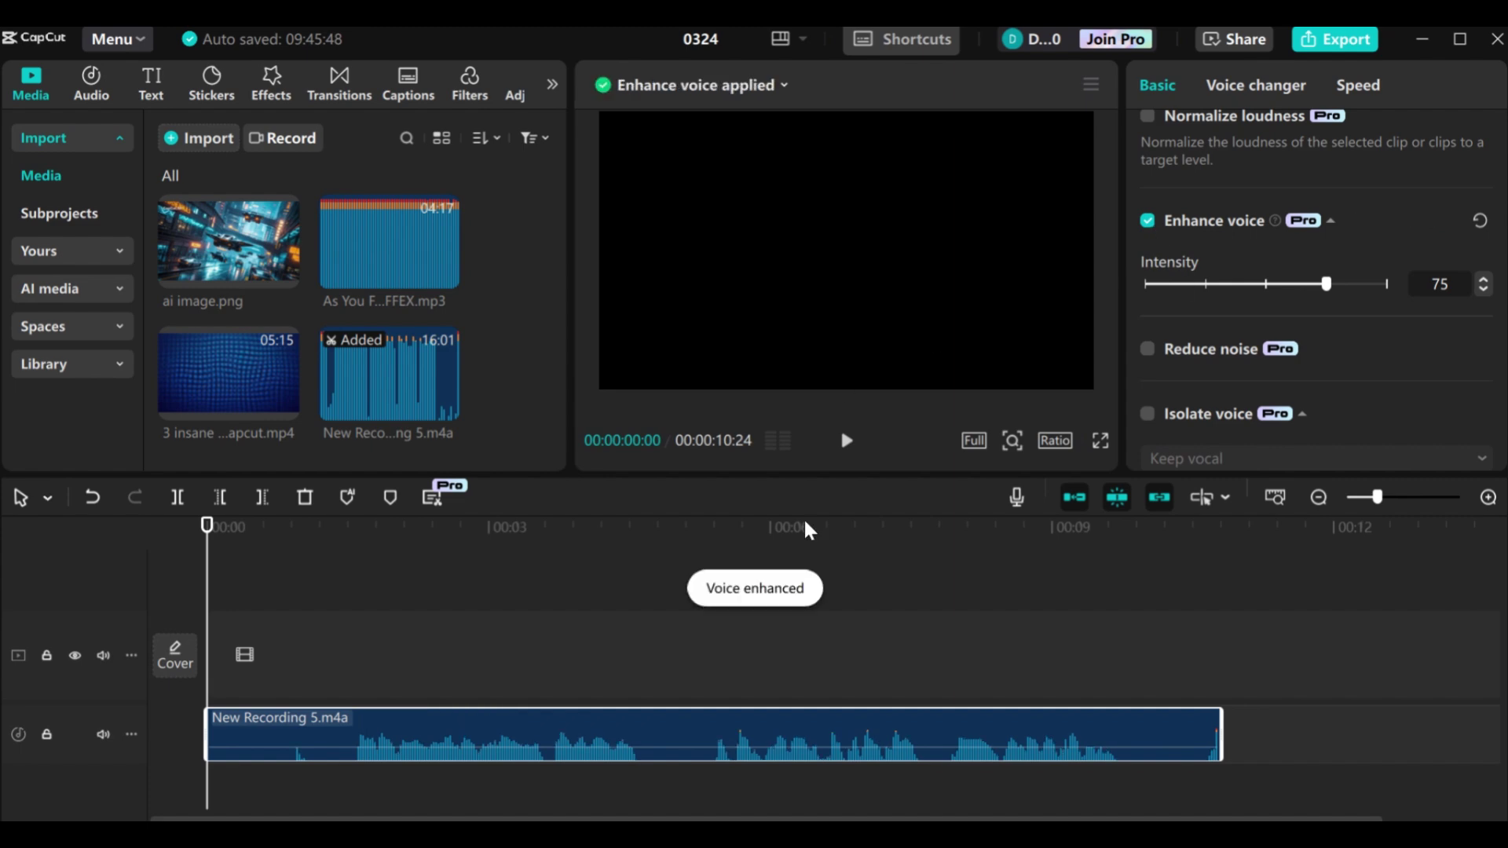
left_click(339, 534)
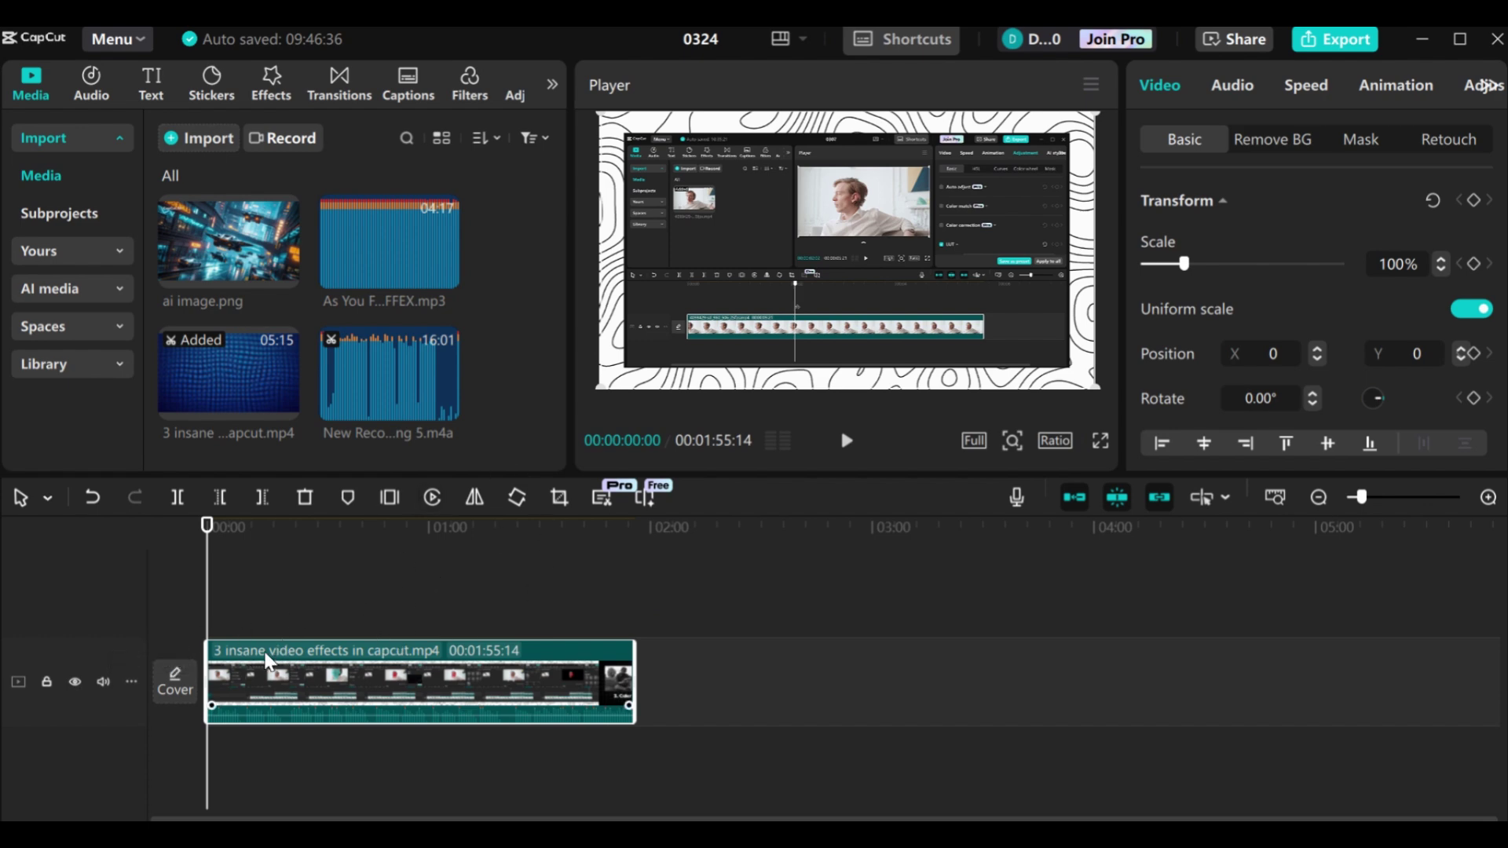
Trim "3 insane video effects in capcut.mp4" from its end to about one minute and generate auto captions with English as the spoken language
left_click_drag(633, 691, 433, 693)
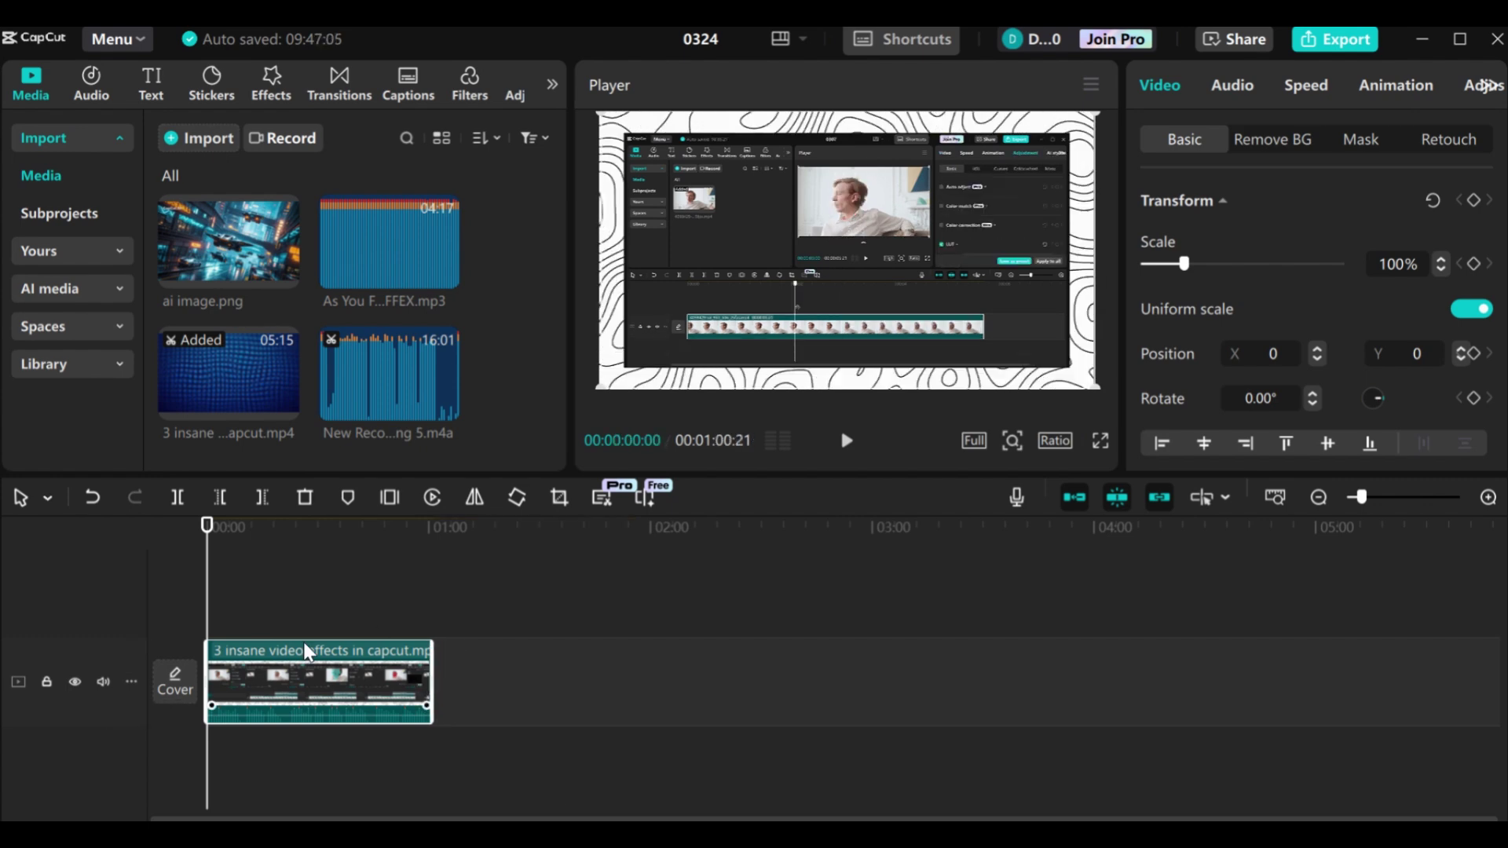
left_click(410, 83)
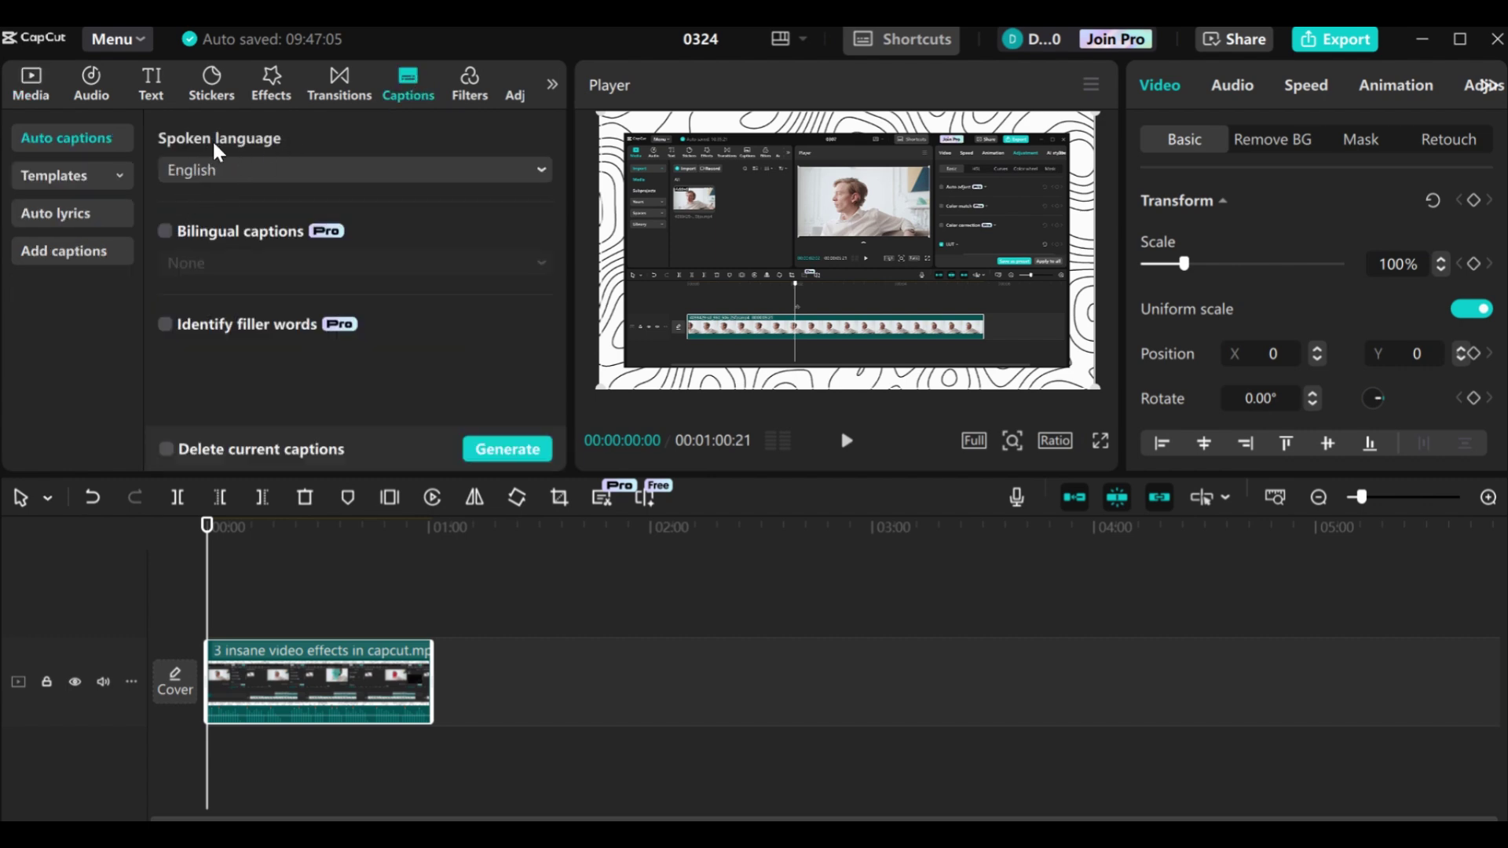
left_click(282, 169)
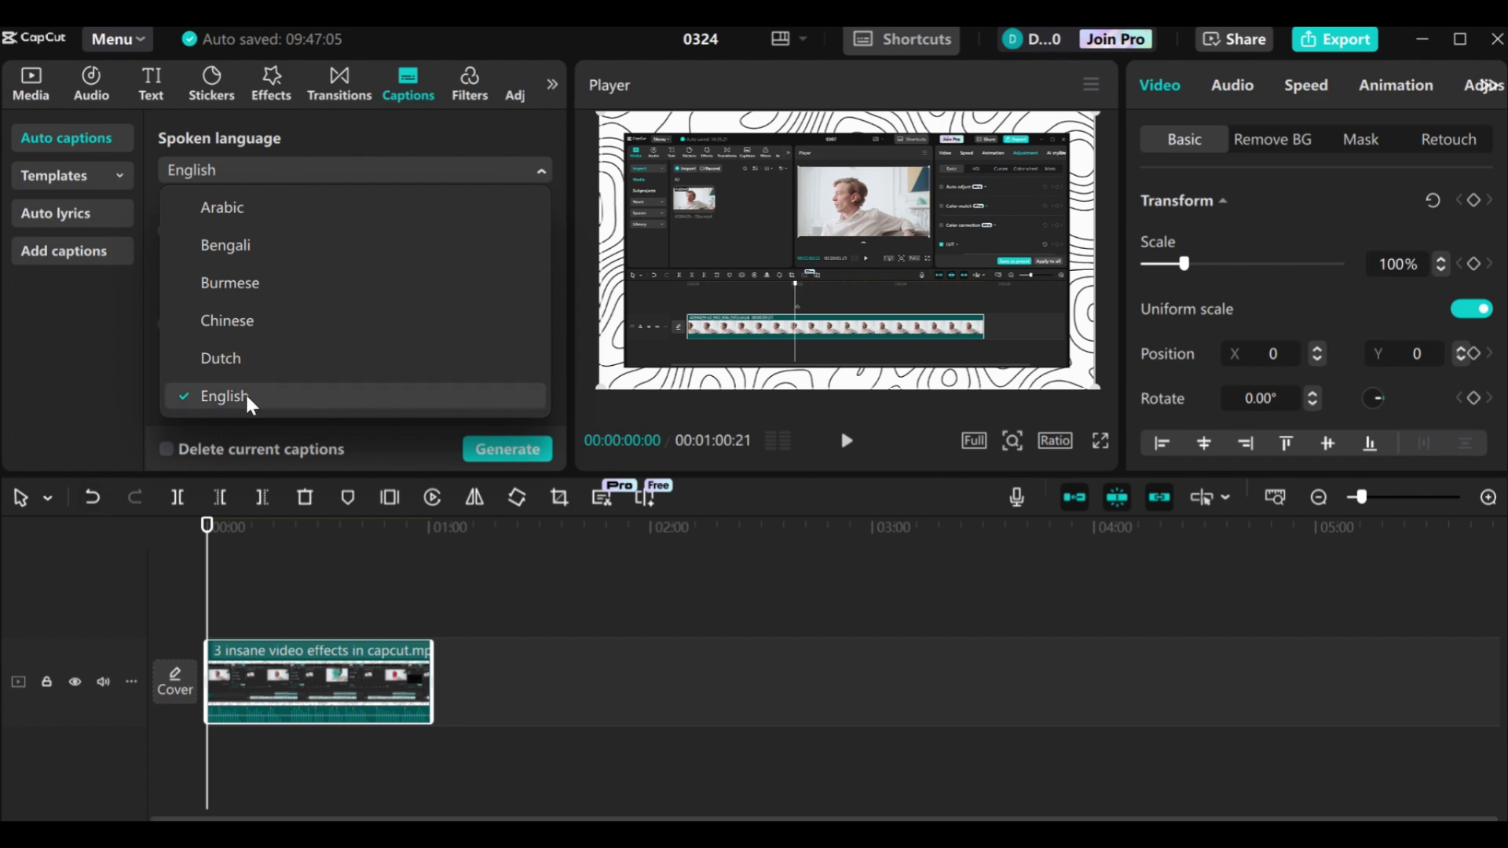
left_click(393, 396)
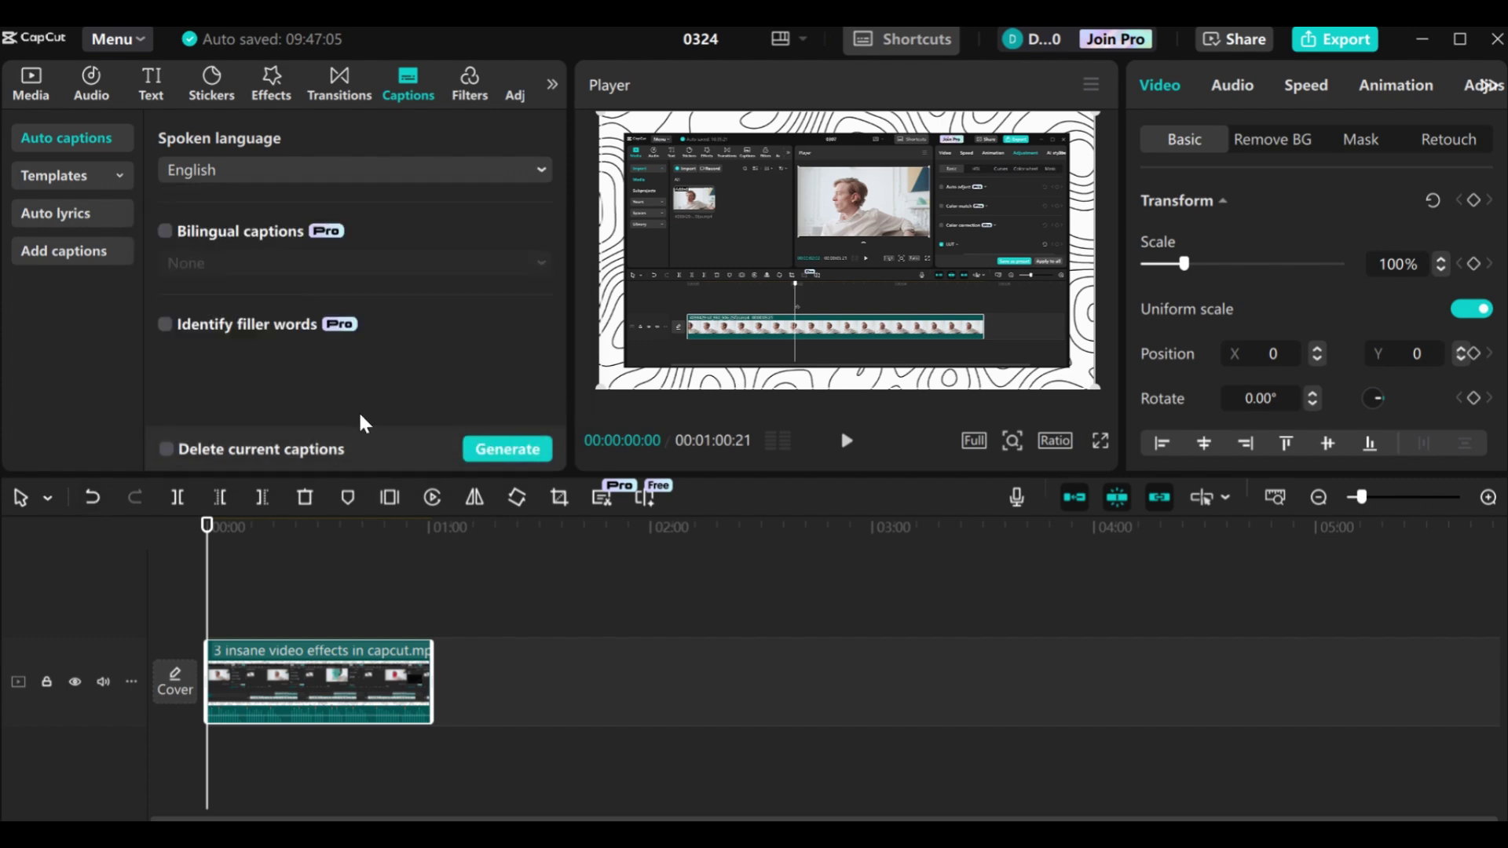
left_click(500, 450)
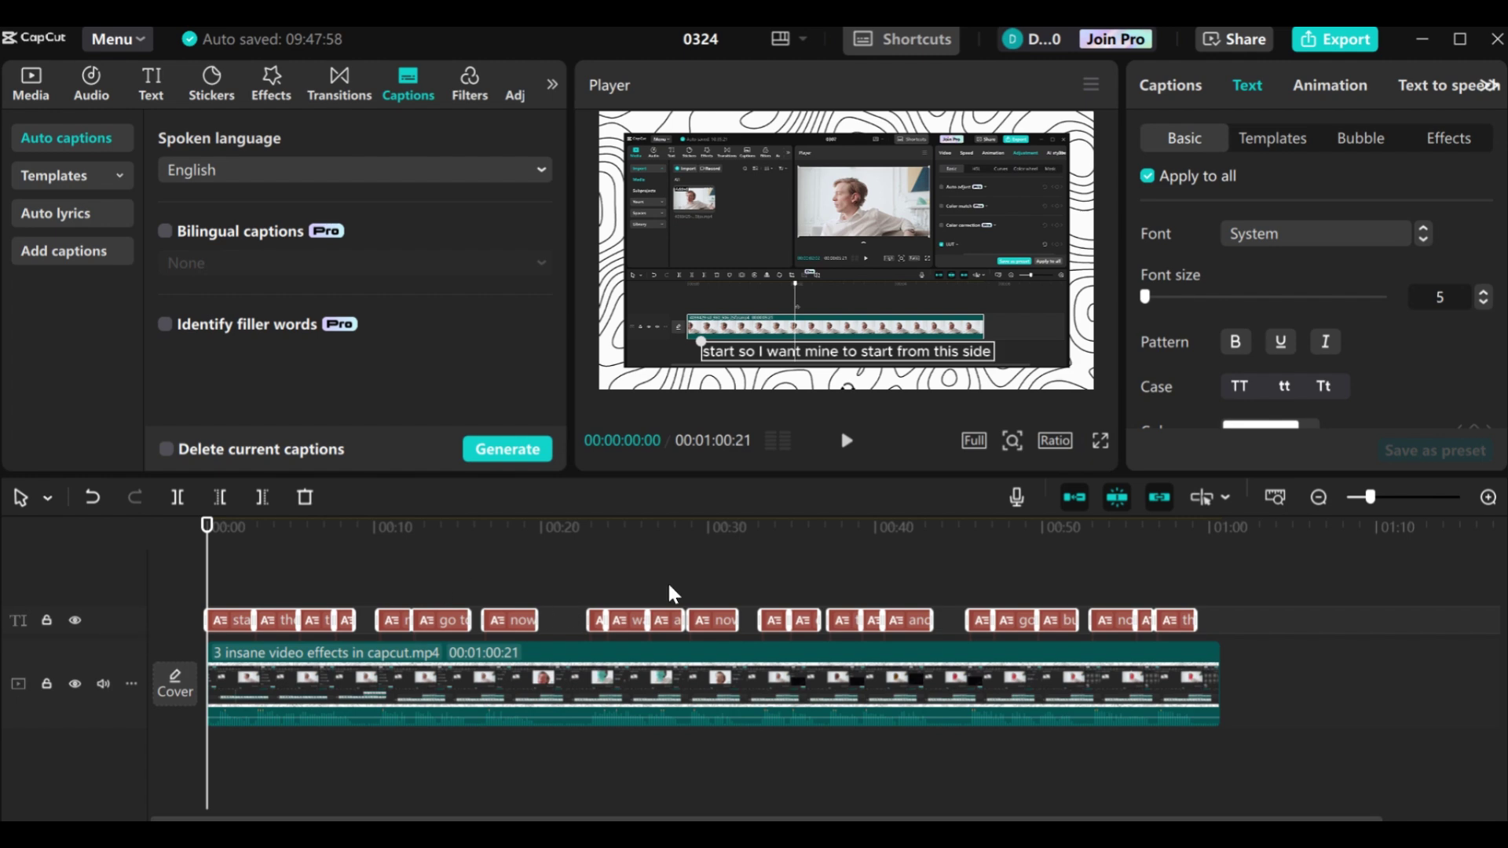
Set the font of all generated captions to Montra-Regular
left_click(220, 551)
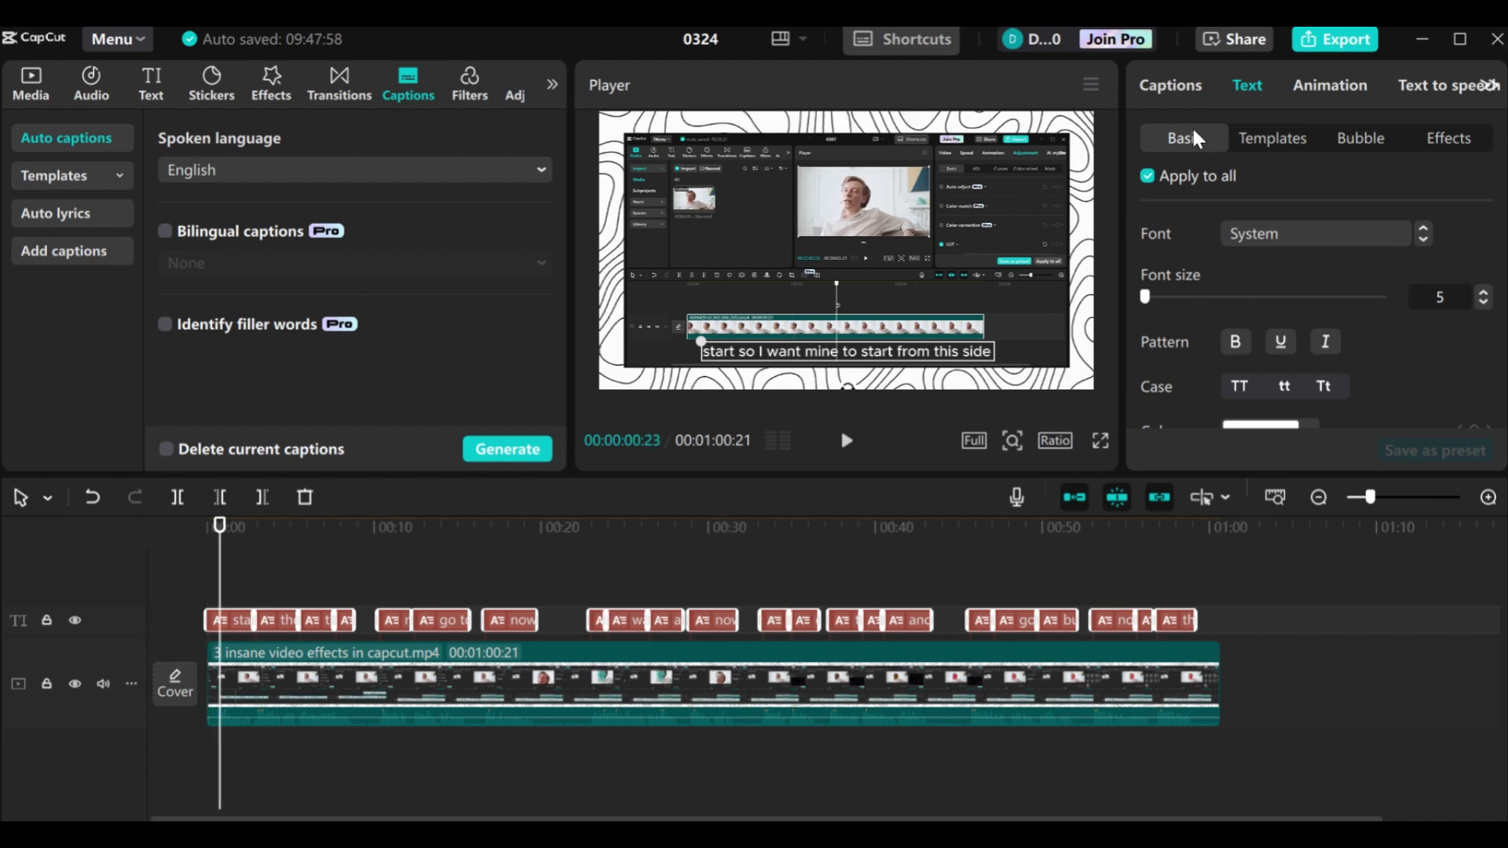
left_click(1256, 233)
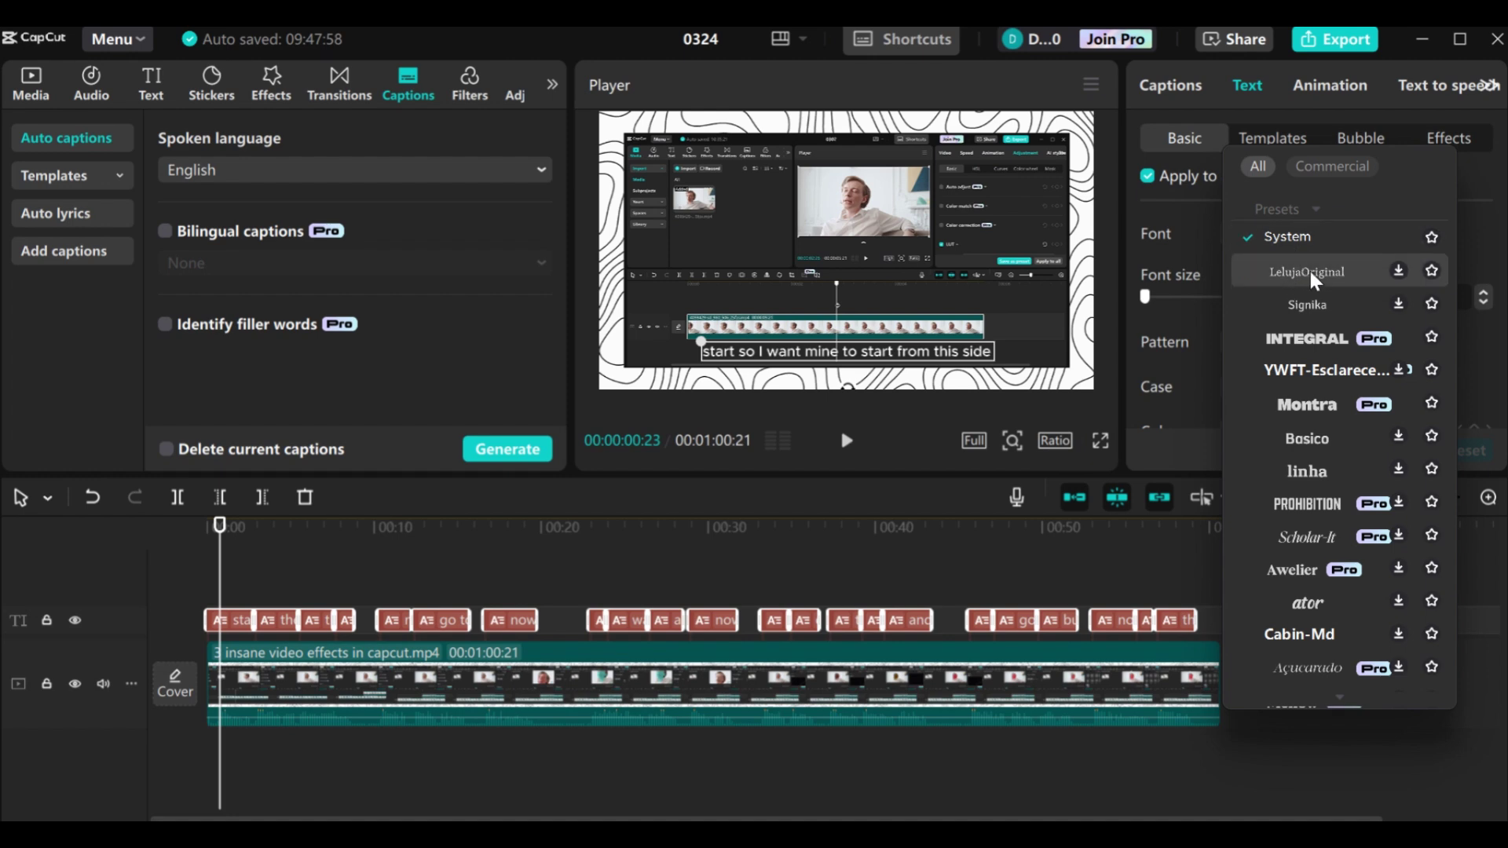
left_click(1324, 403)
Change the text color of all captions to bright red
scroll(1341, 306, "down", 8)
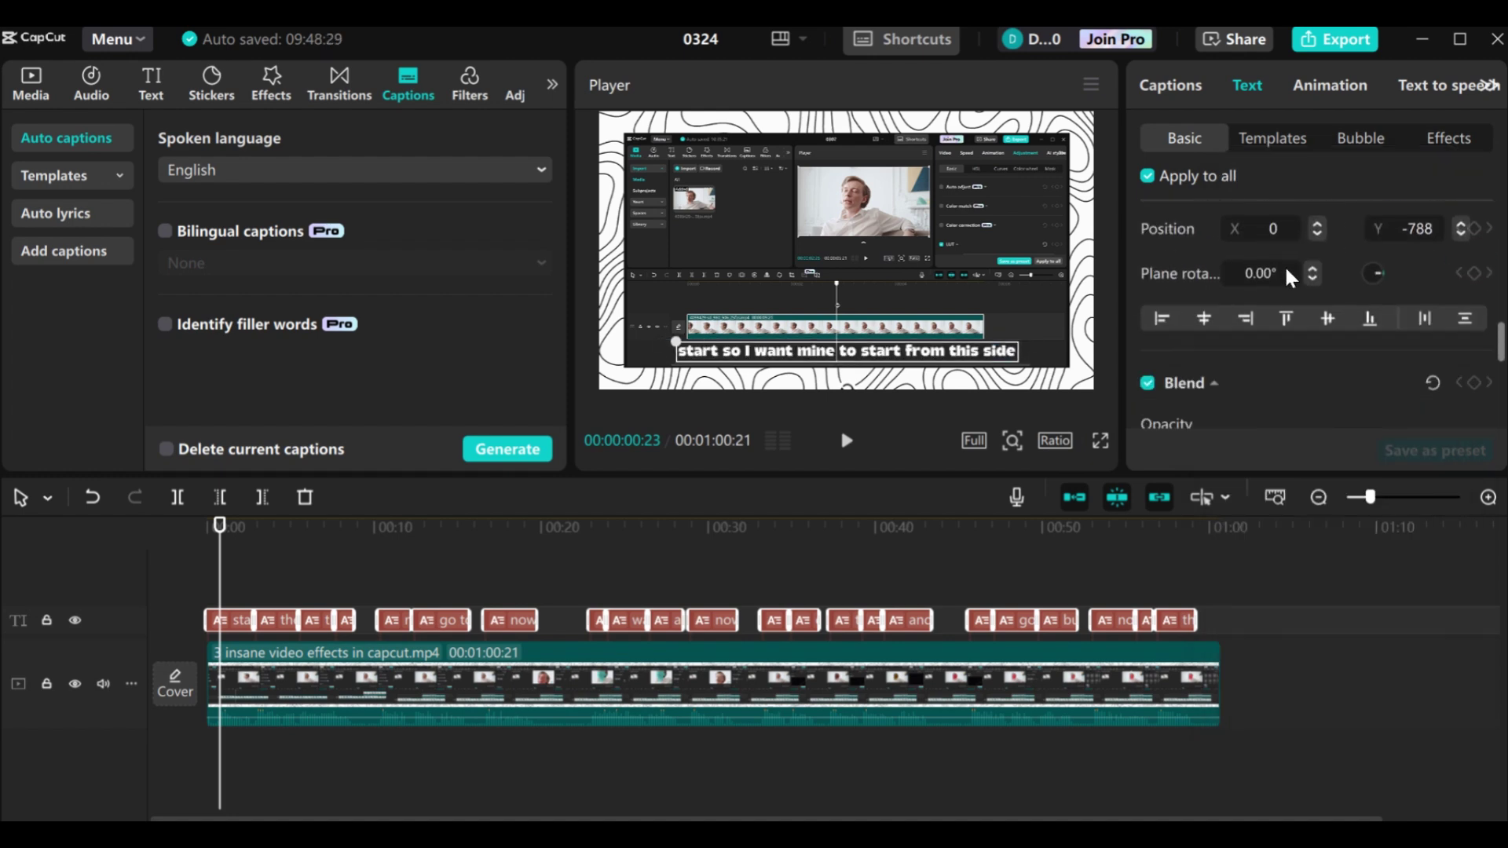
scroll(1335, 297, "up", 6)
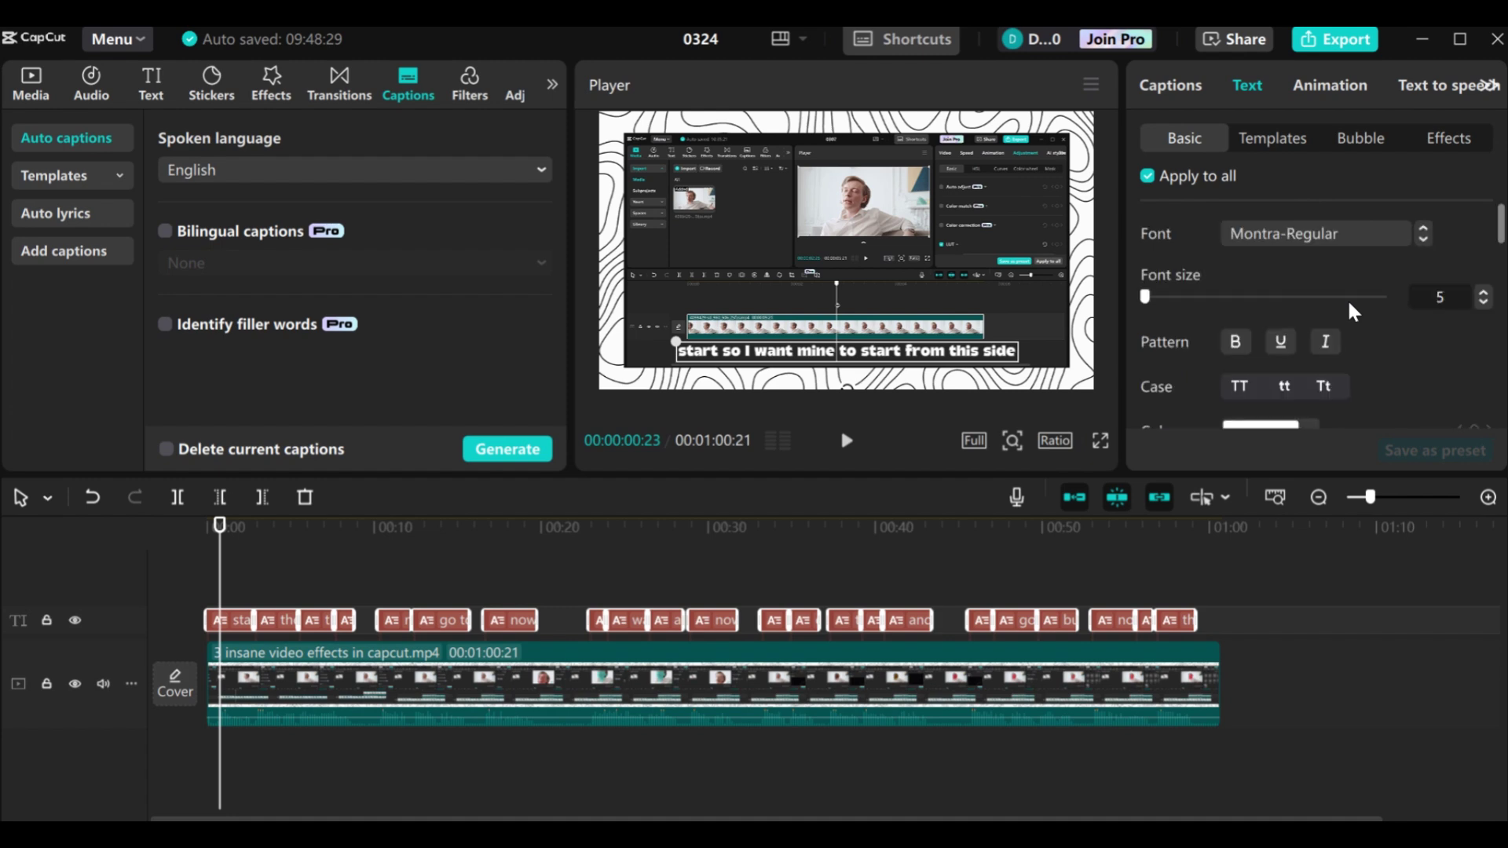
scroll(1295, 303, "down", 2)
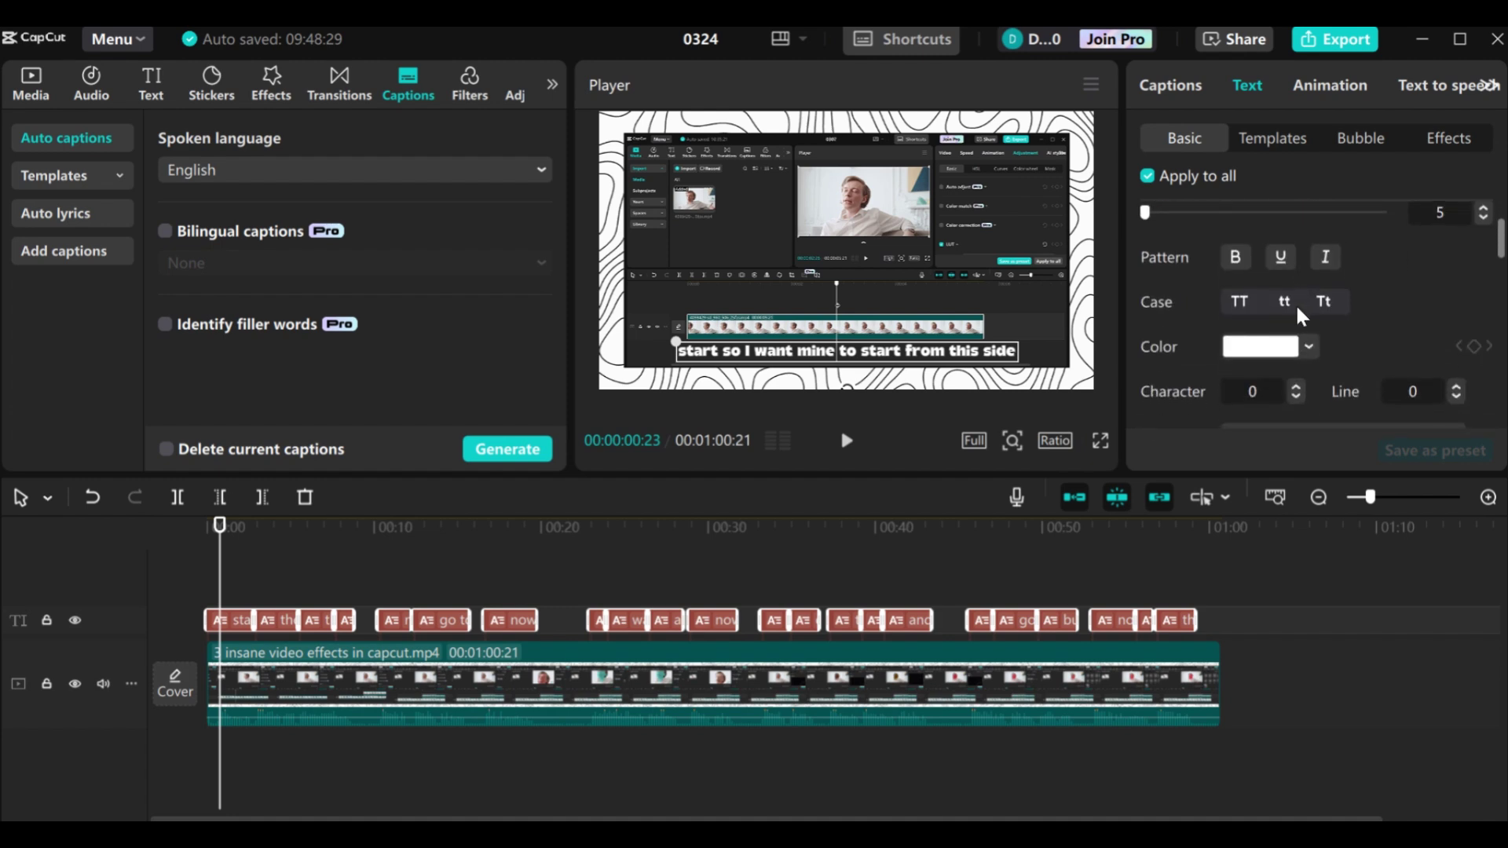
left_click(1266, 351)
left_click(1413, 389)
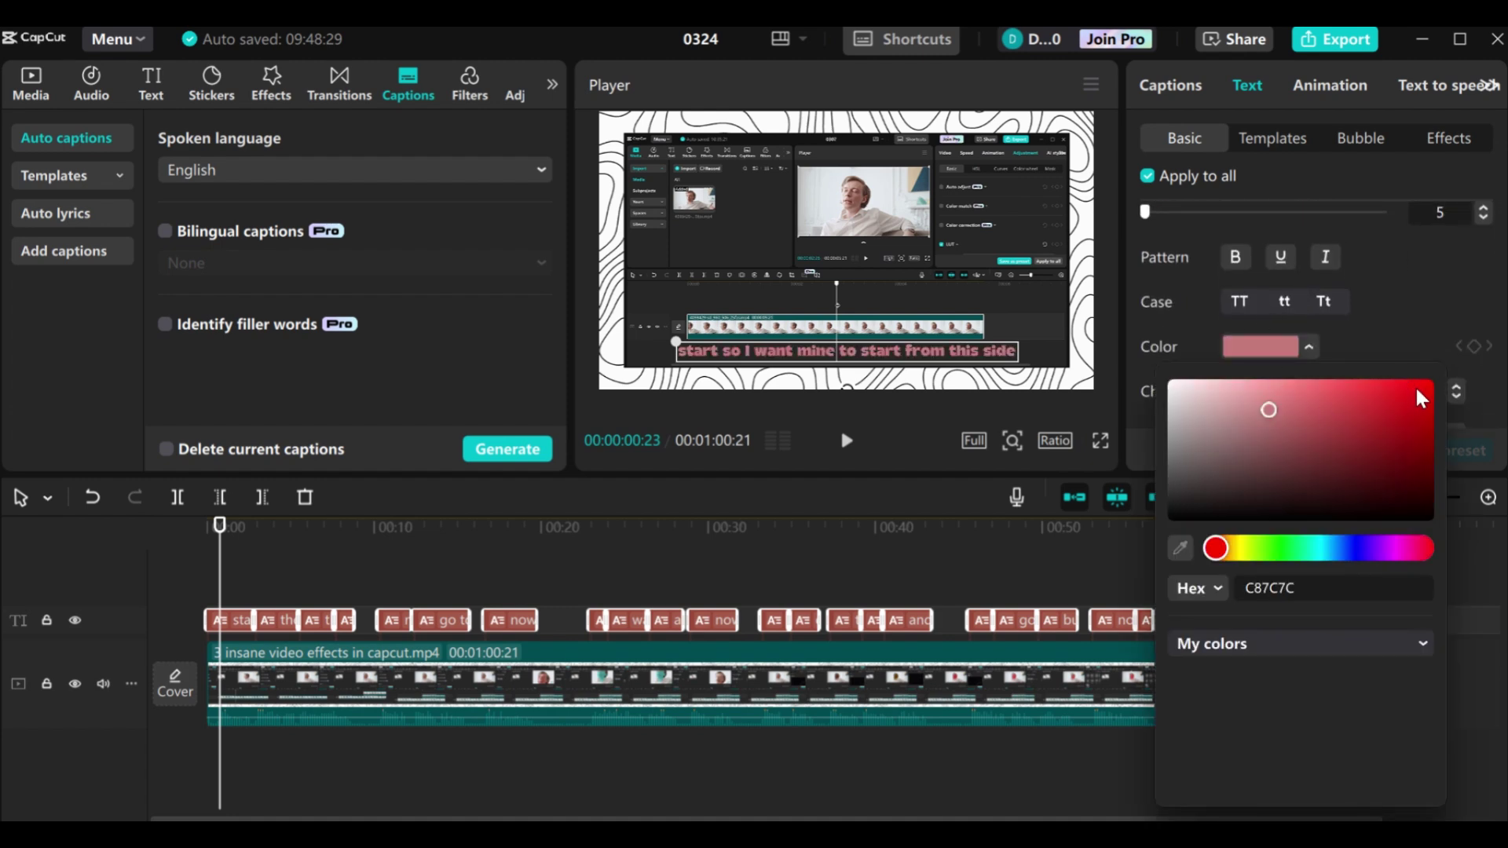
left_click(1403, 288)
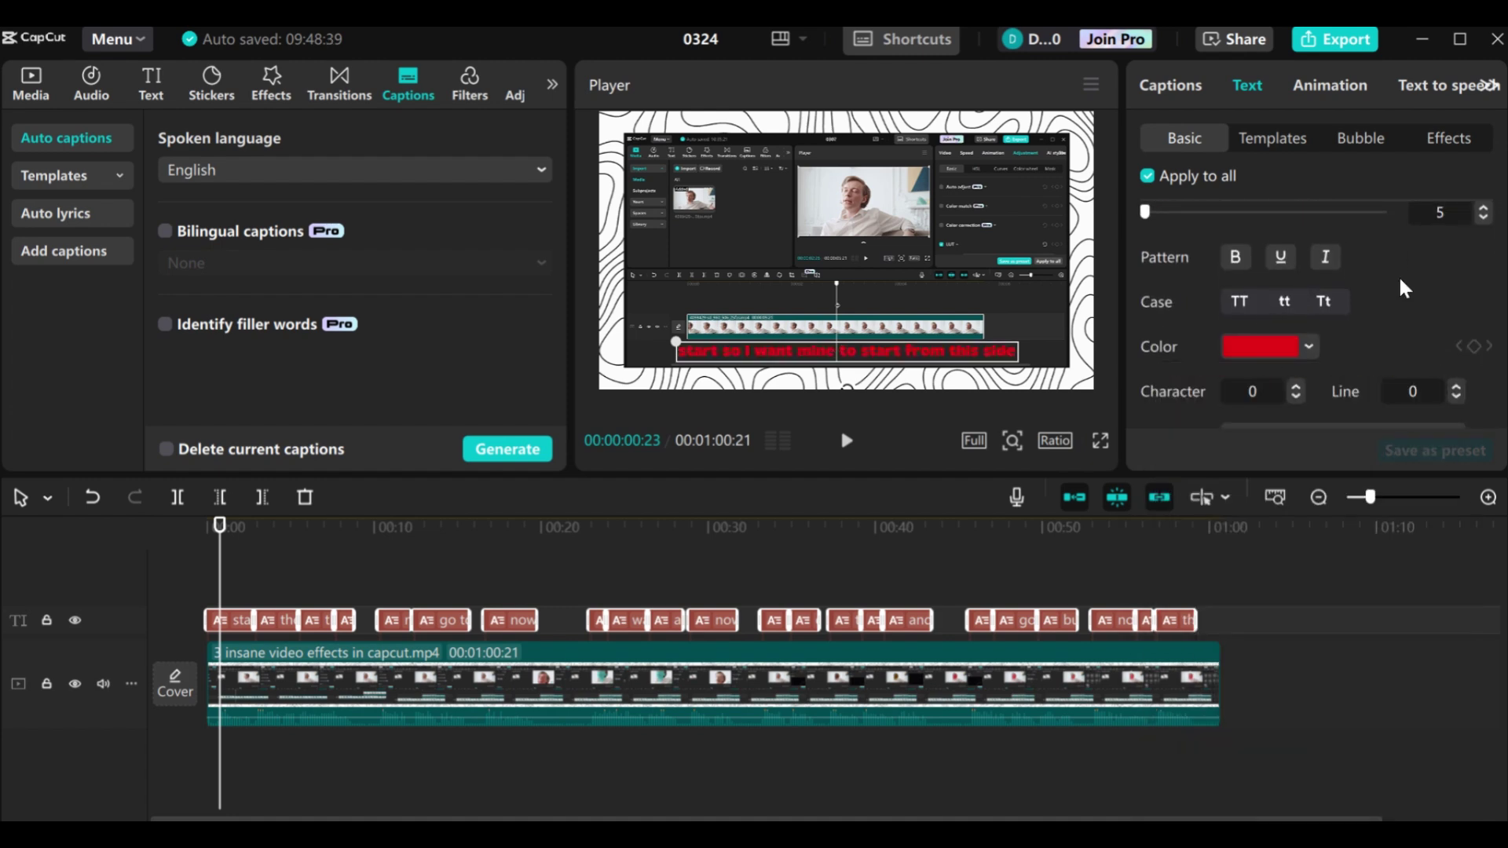
Examine the caption-specific animation presets available for the selected captions
left_click(1318, 91)
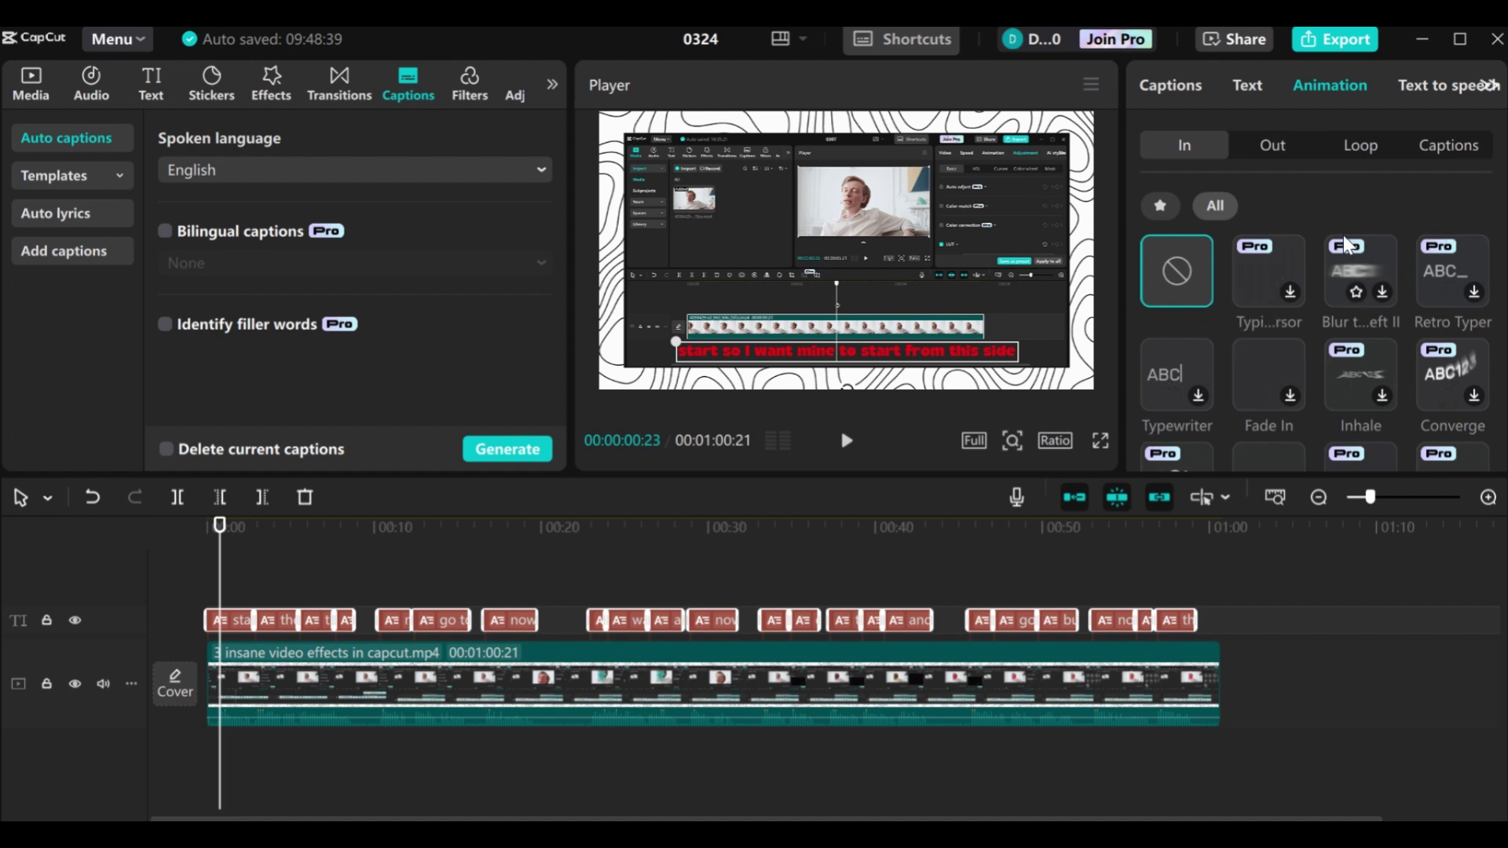
left_click(1460, 144)
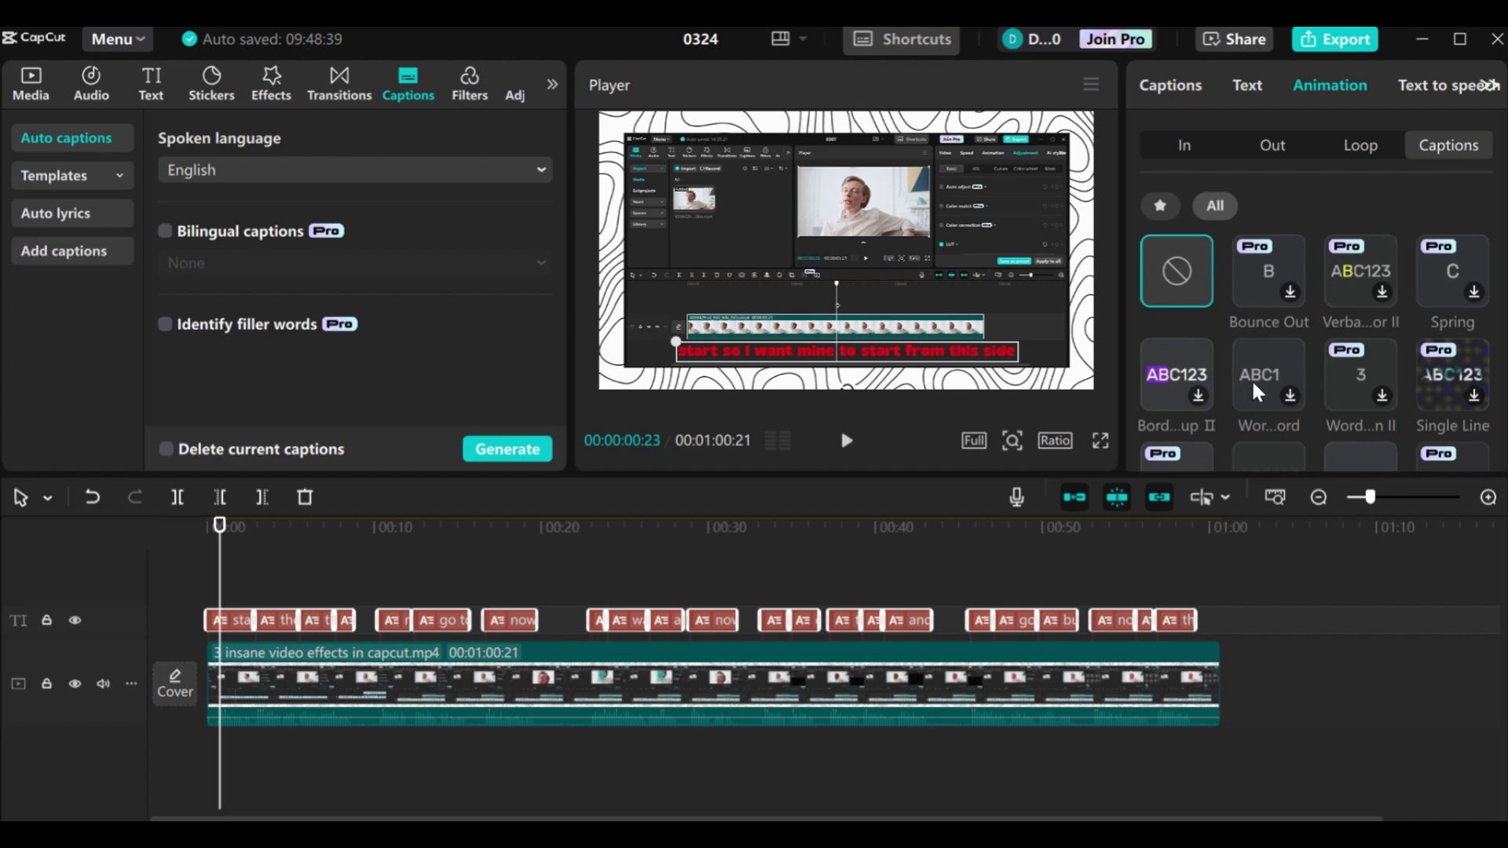
scroll(1265, 353, "down", 3)
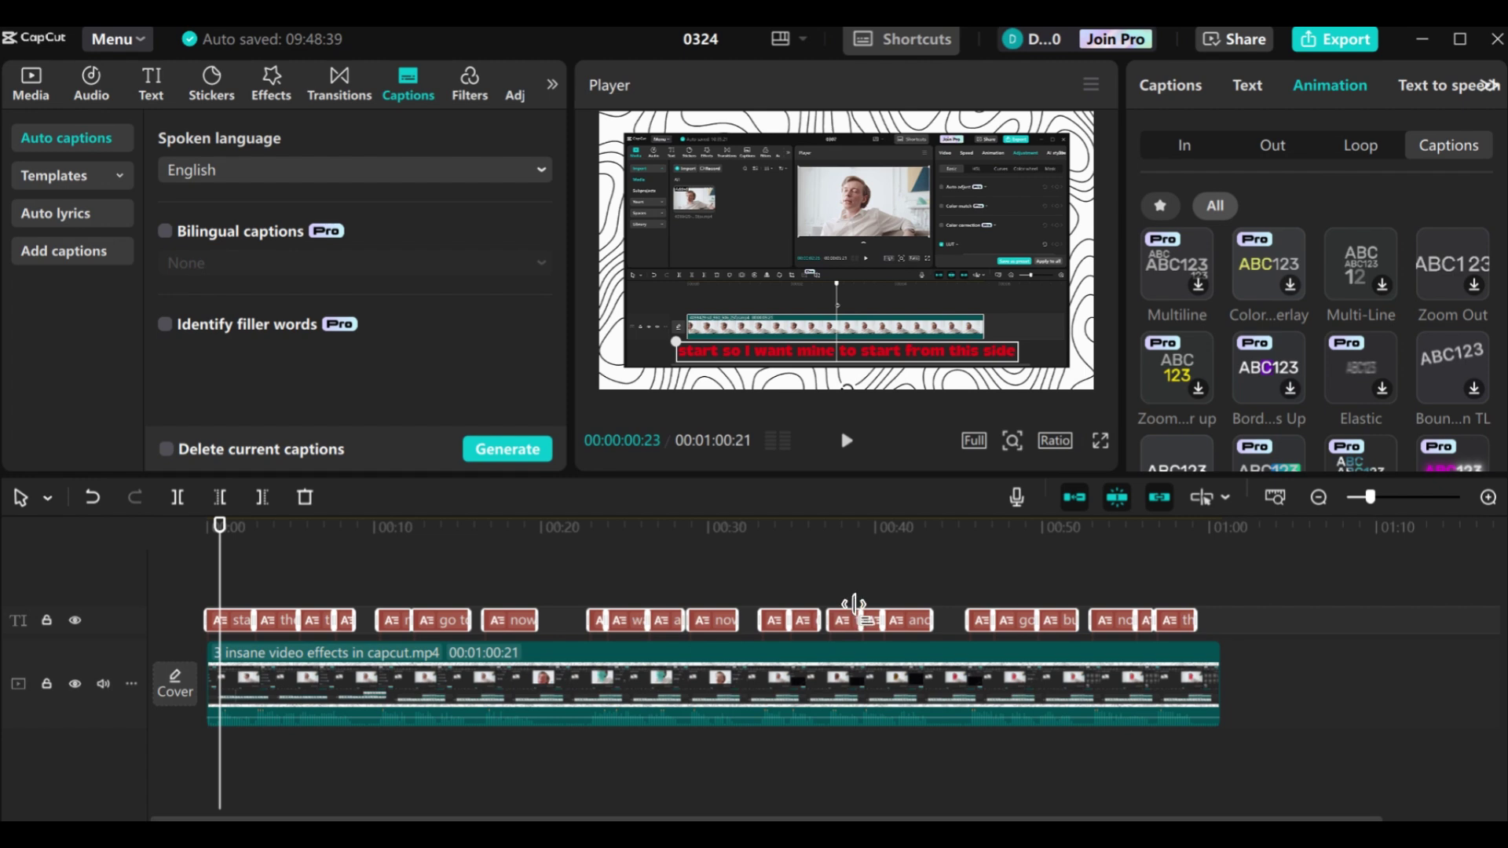
Place the playhead at the end of the video and generate text-to-speech from all captions with the Lucas voice
left_click(1079, 601)
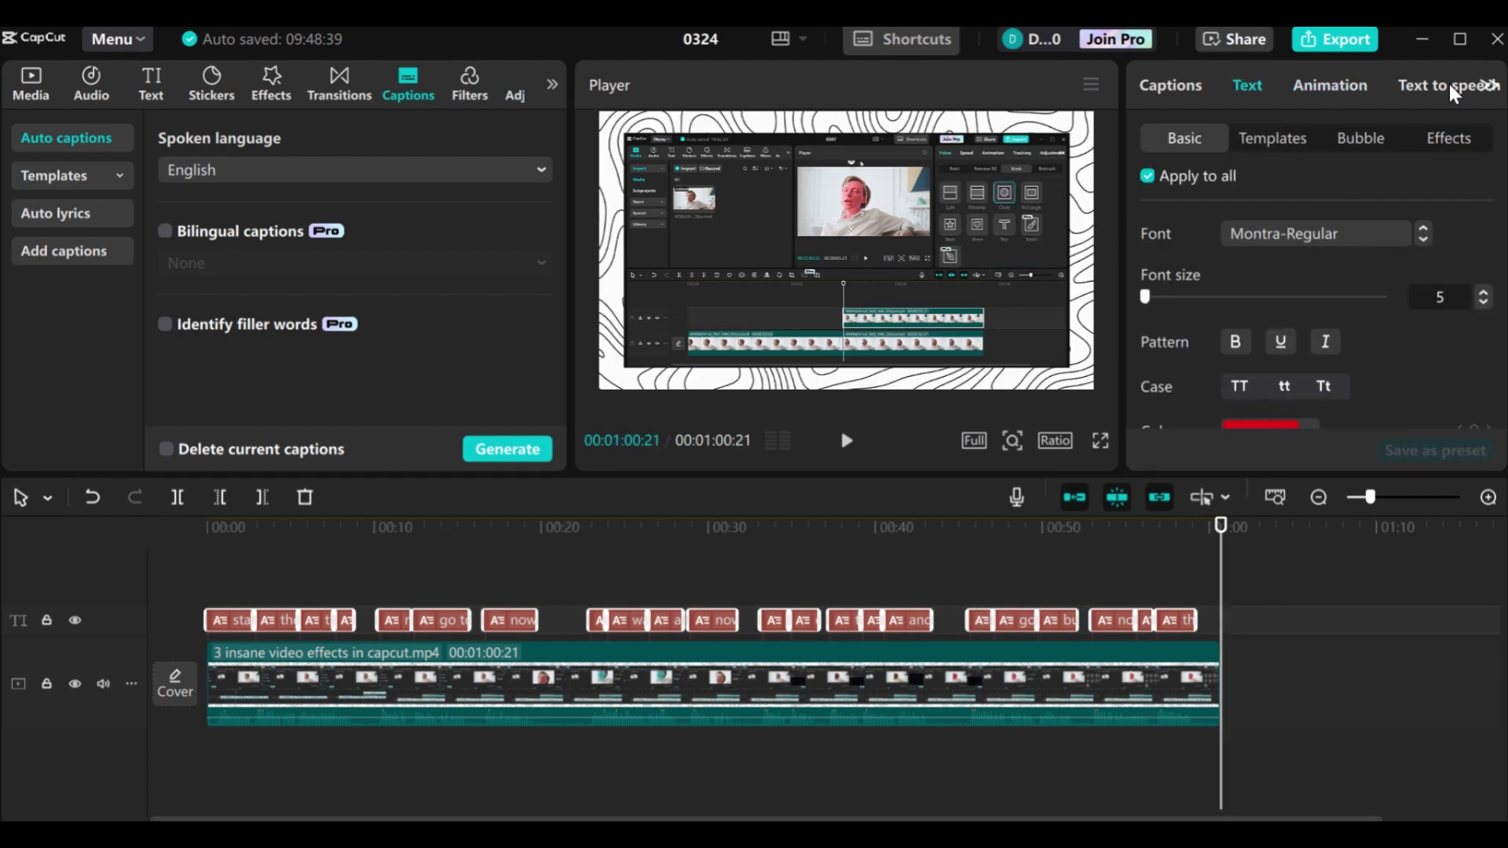
left_click(1421, 86)
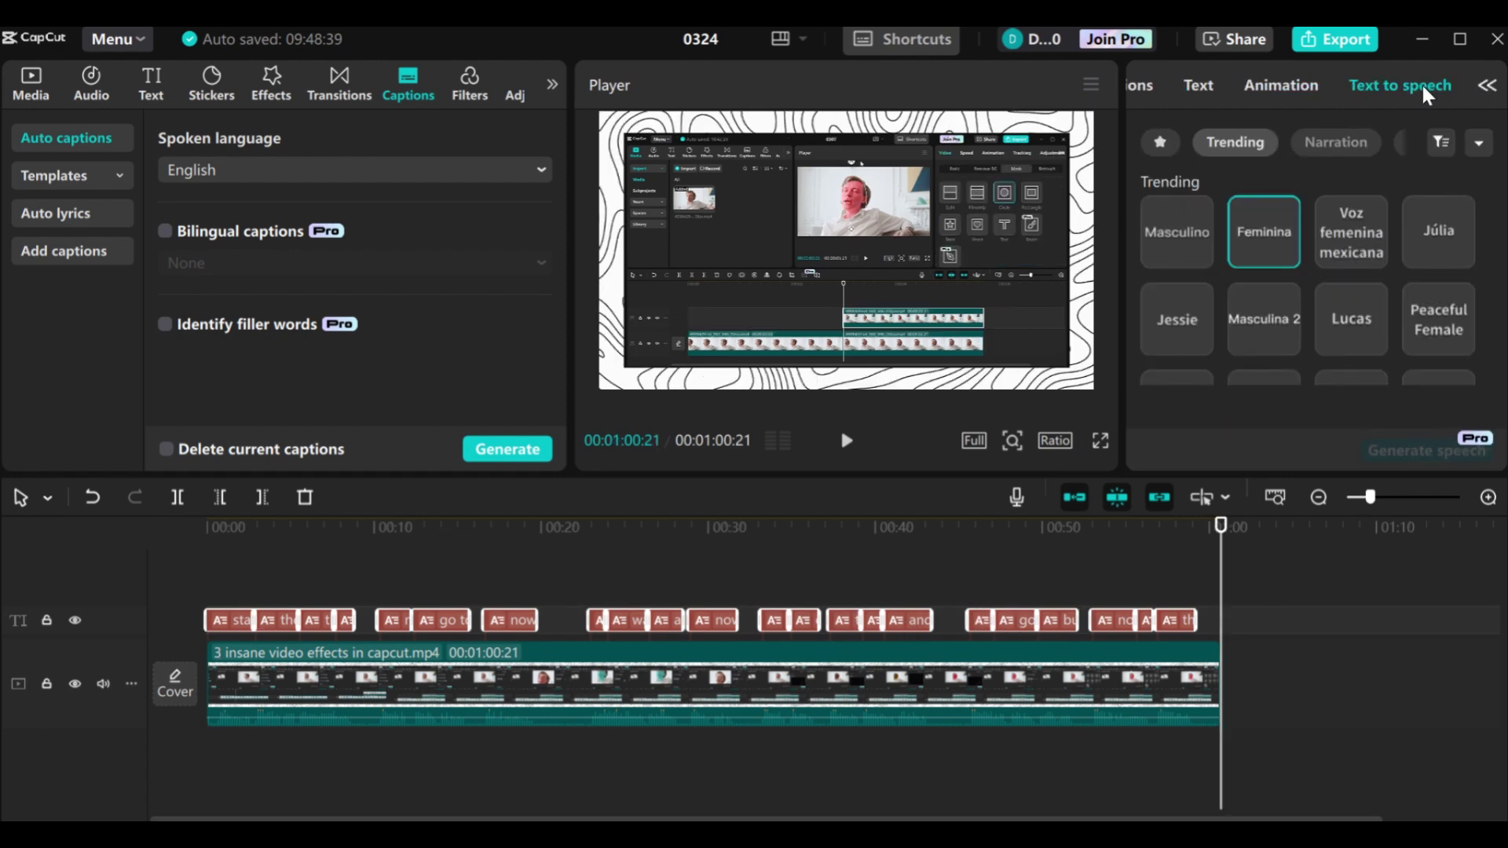
scroll(1335, 307, "down", 5)
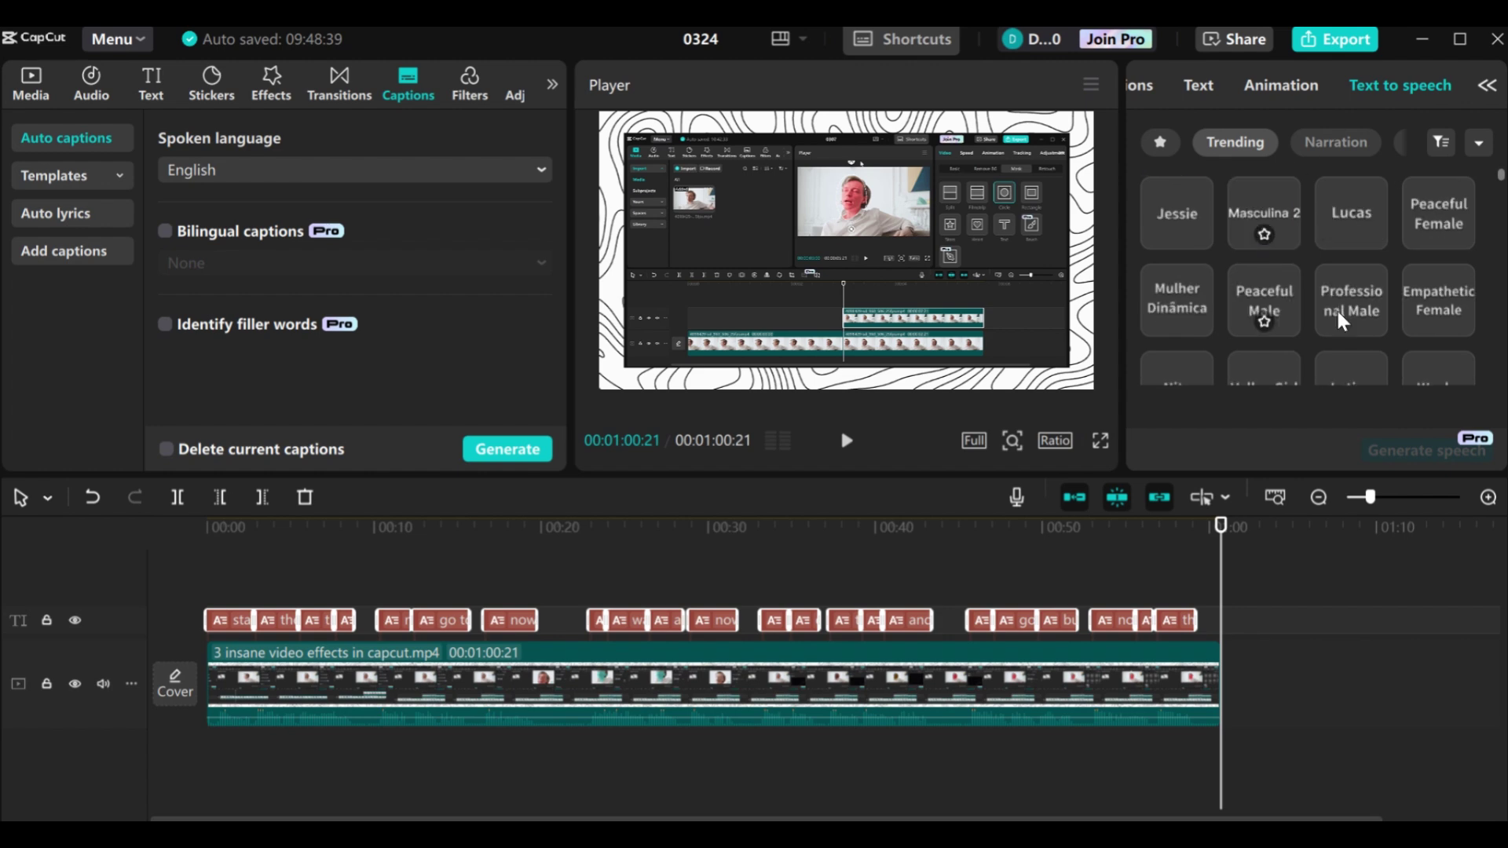
scroll(1339, 204, "up", 3)
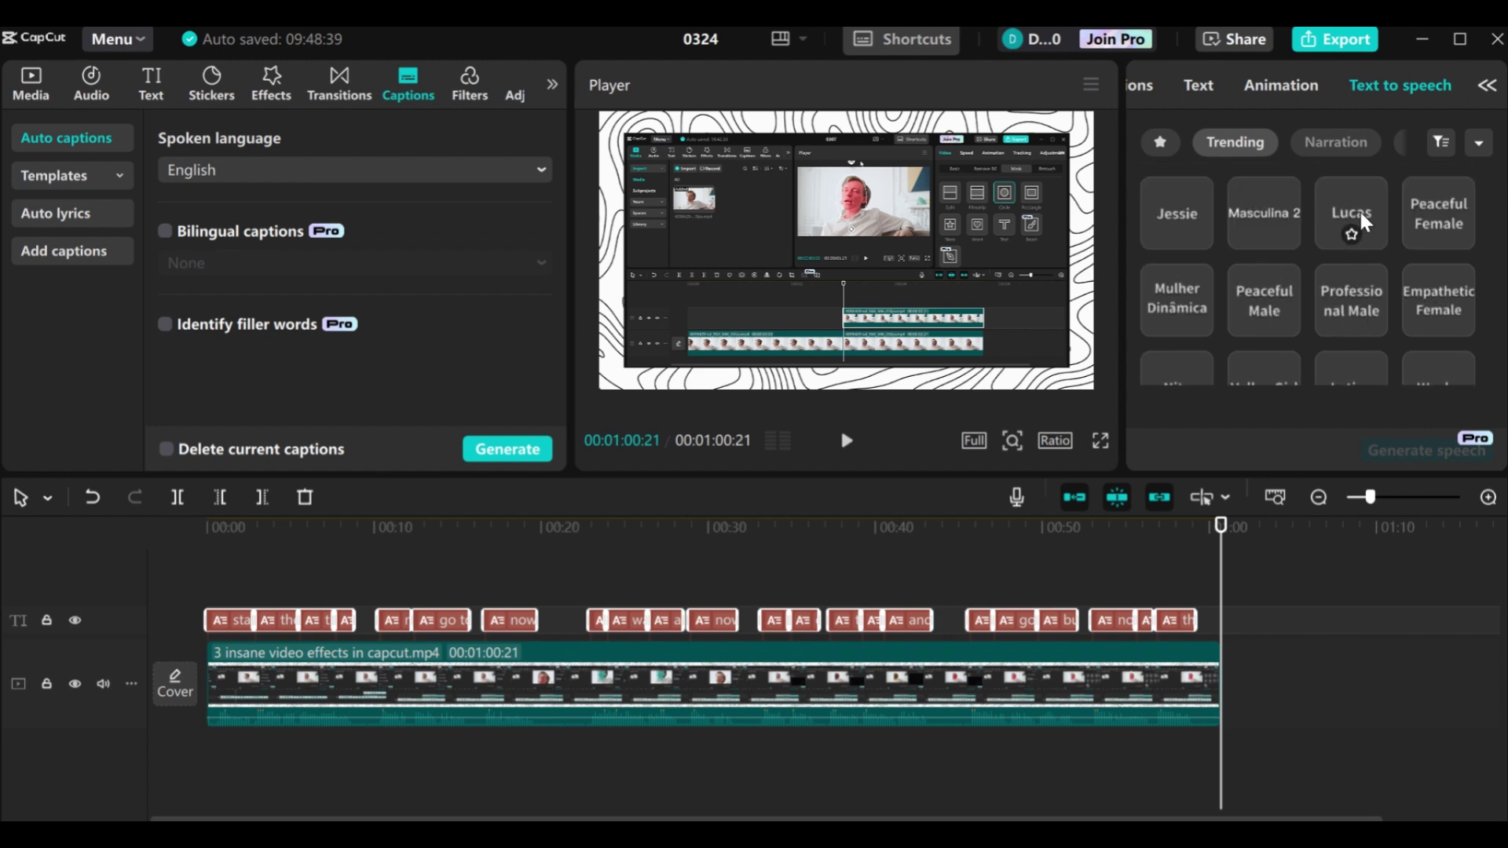
left_click(1359, 210)
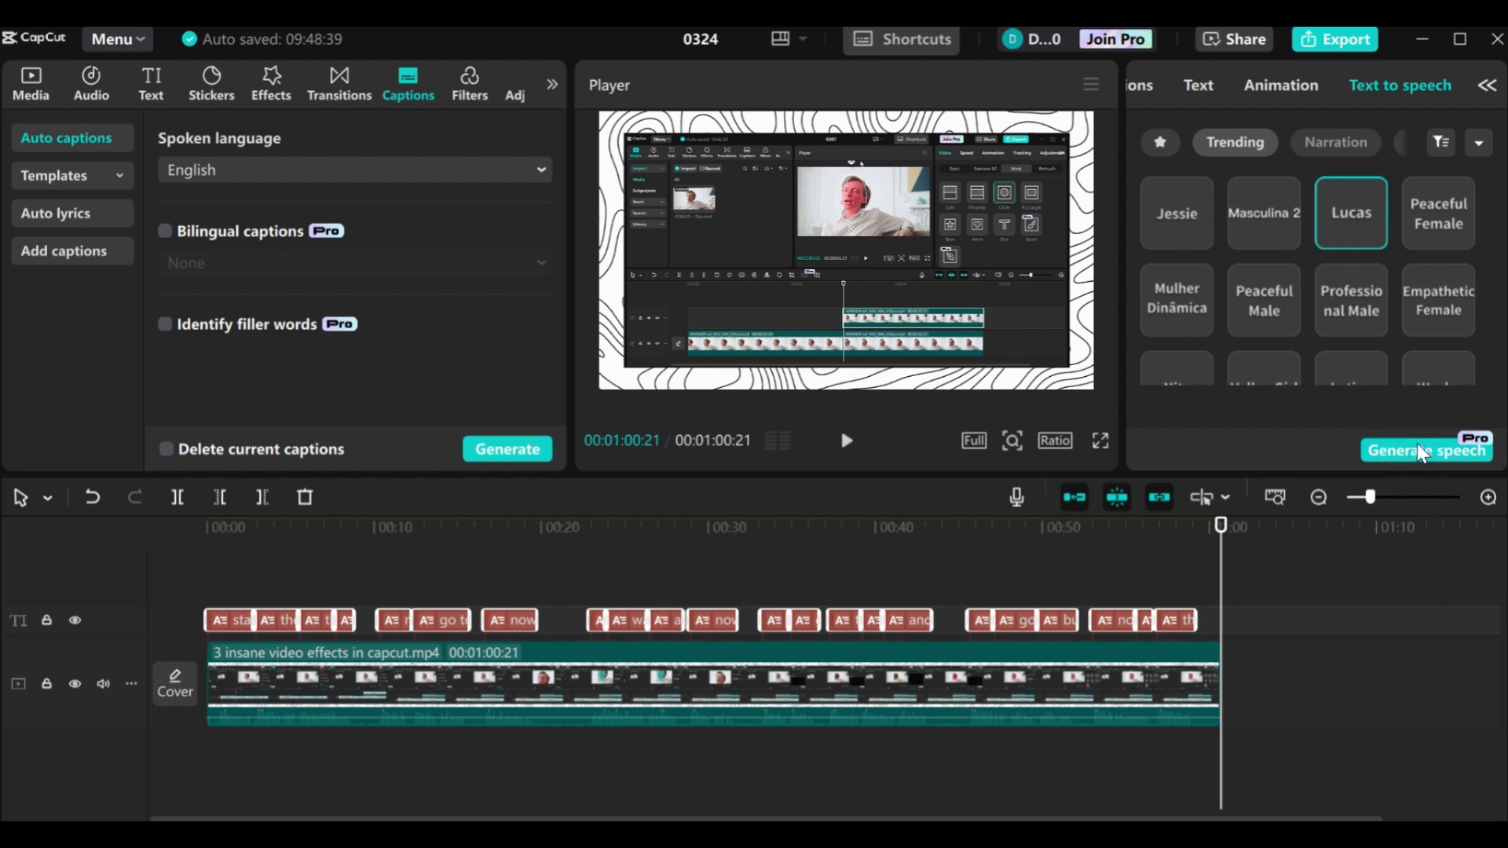
left_click(1391, 450)
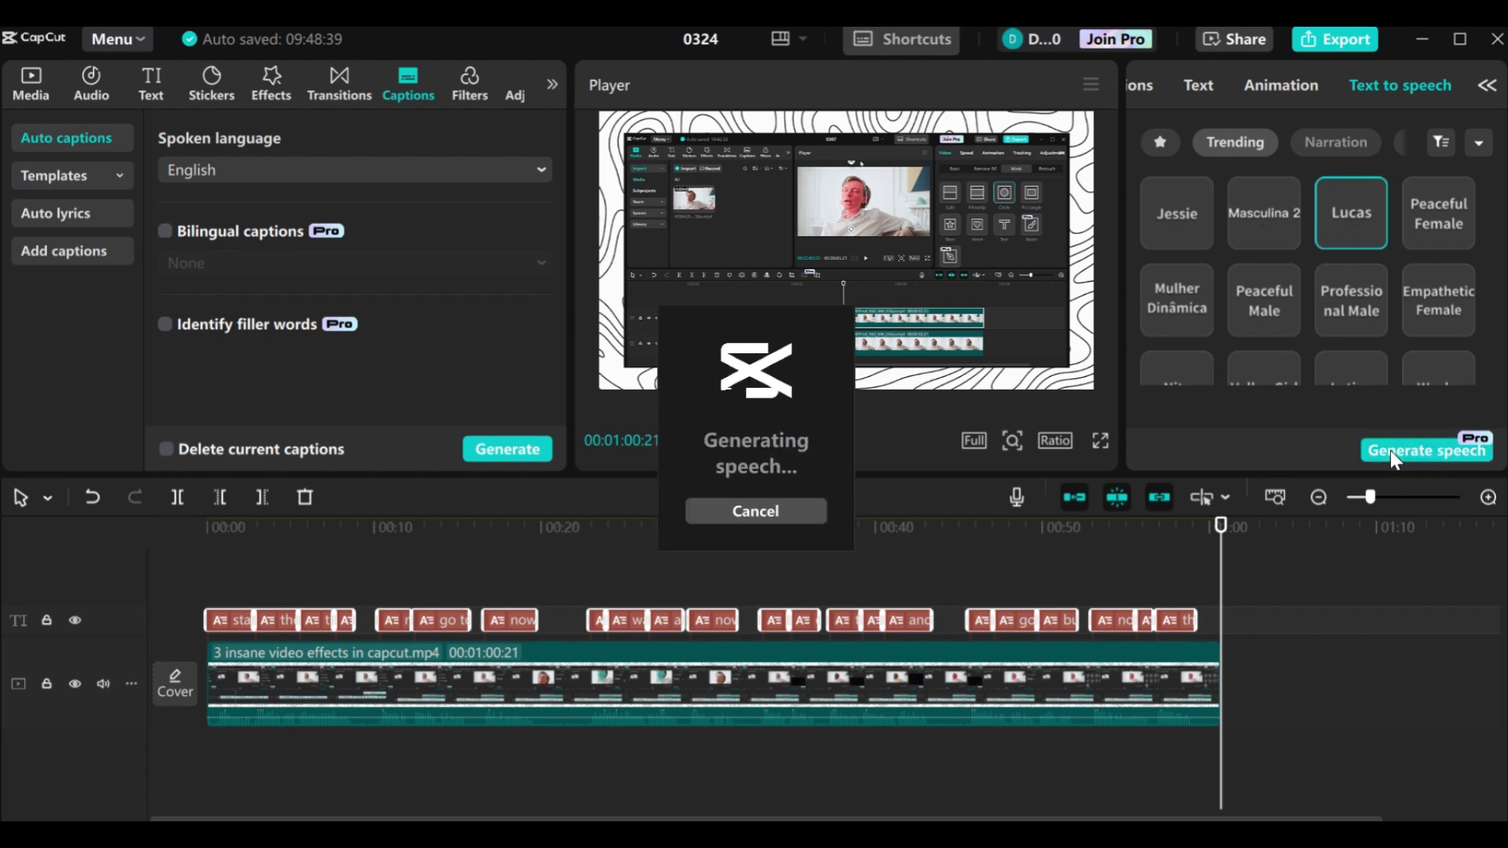
Play the video from the start to hear the generated speech, then stop and return the playhead to the start
left_click_drag(253, 558, 202, 571)
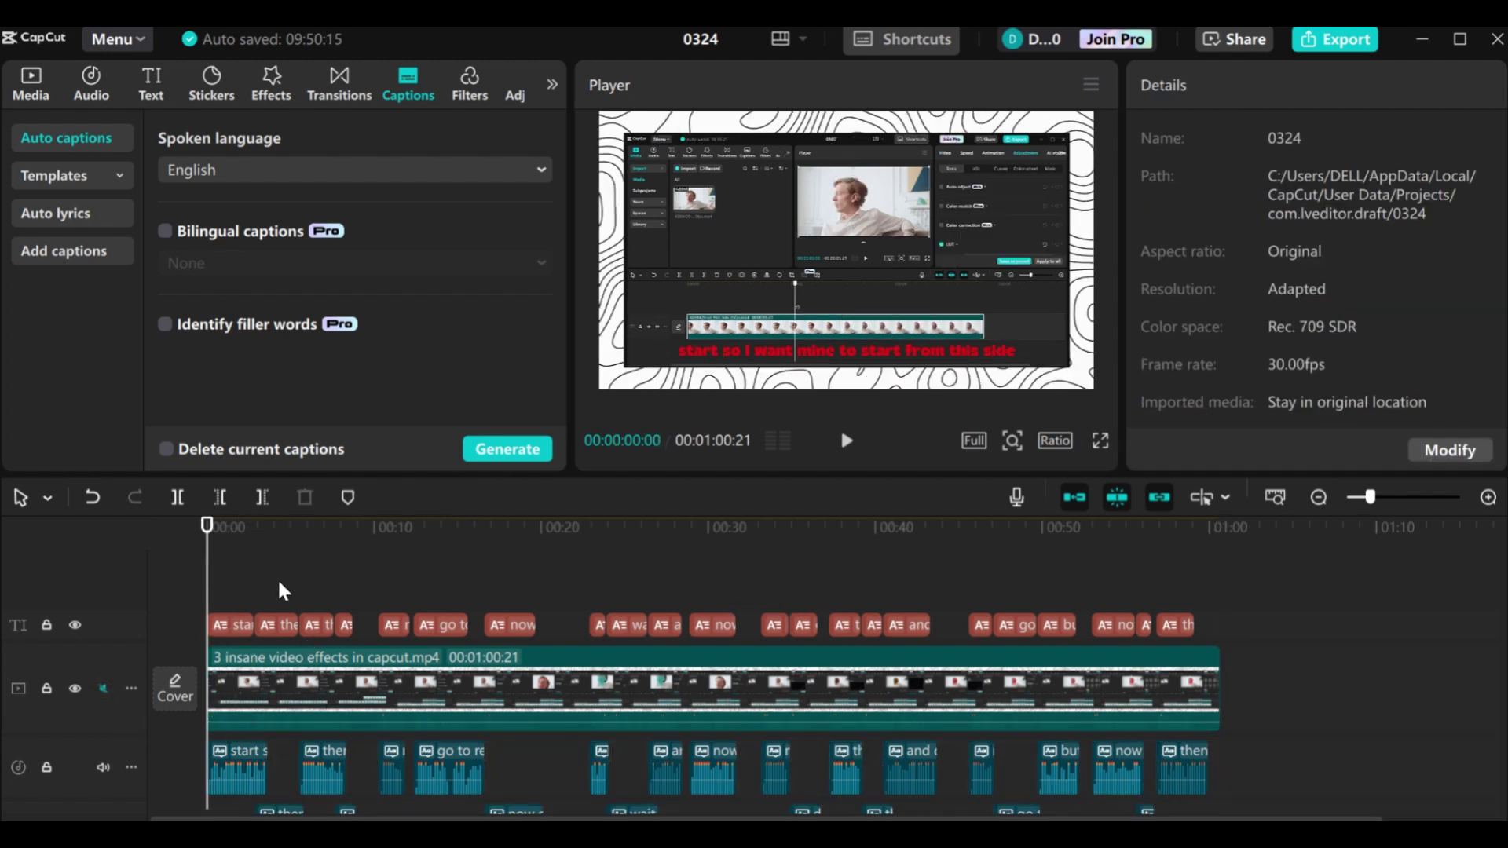
scroll(276, 577, "down", 2)
left_click(846, 441)
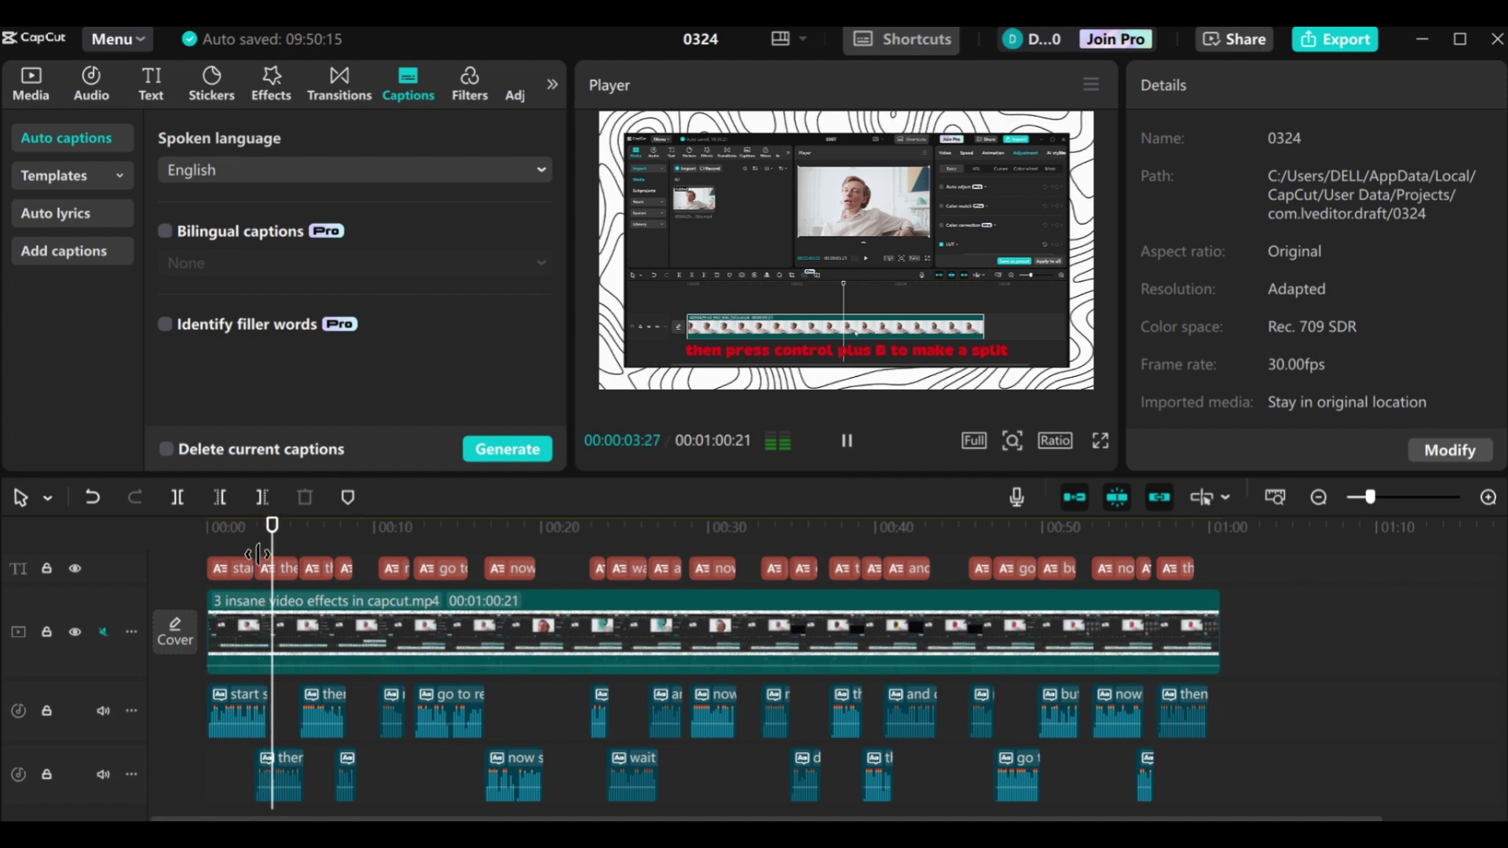
left_click(230, 524)
key("space")
Delete all generated speech clips from the two audio tracks below the video
scroll(550, 707, "down", 2)
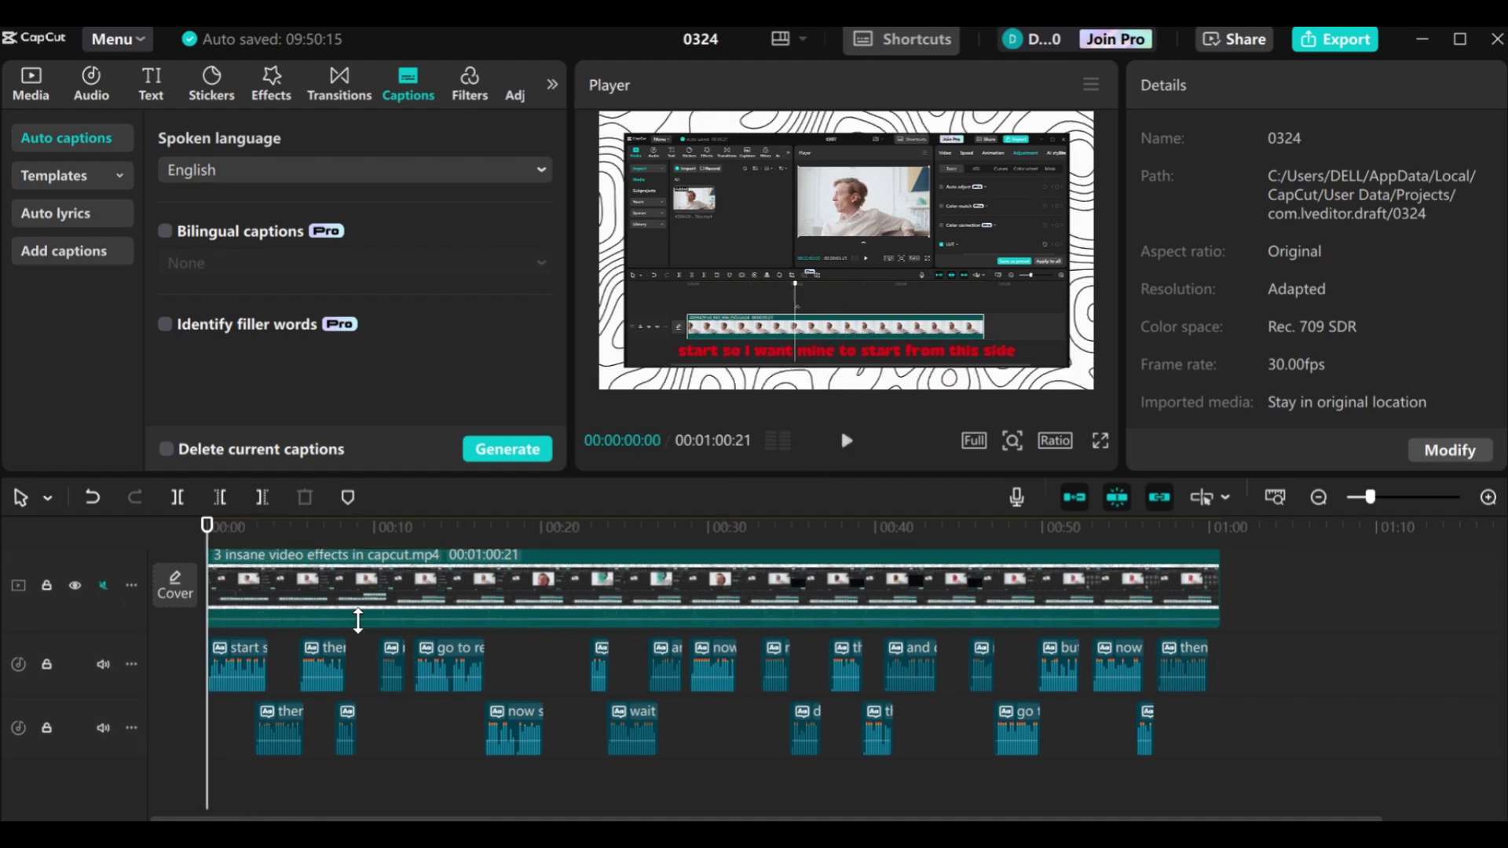
scroll(326, 672, "up", 2)
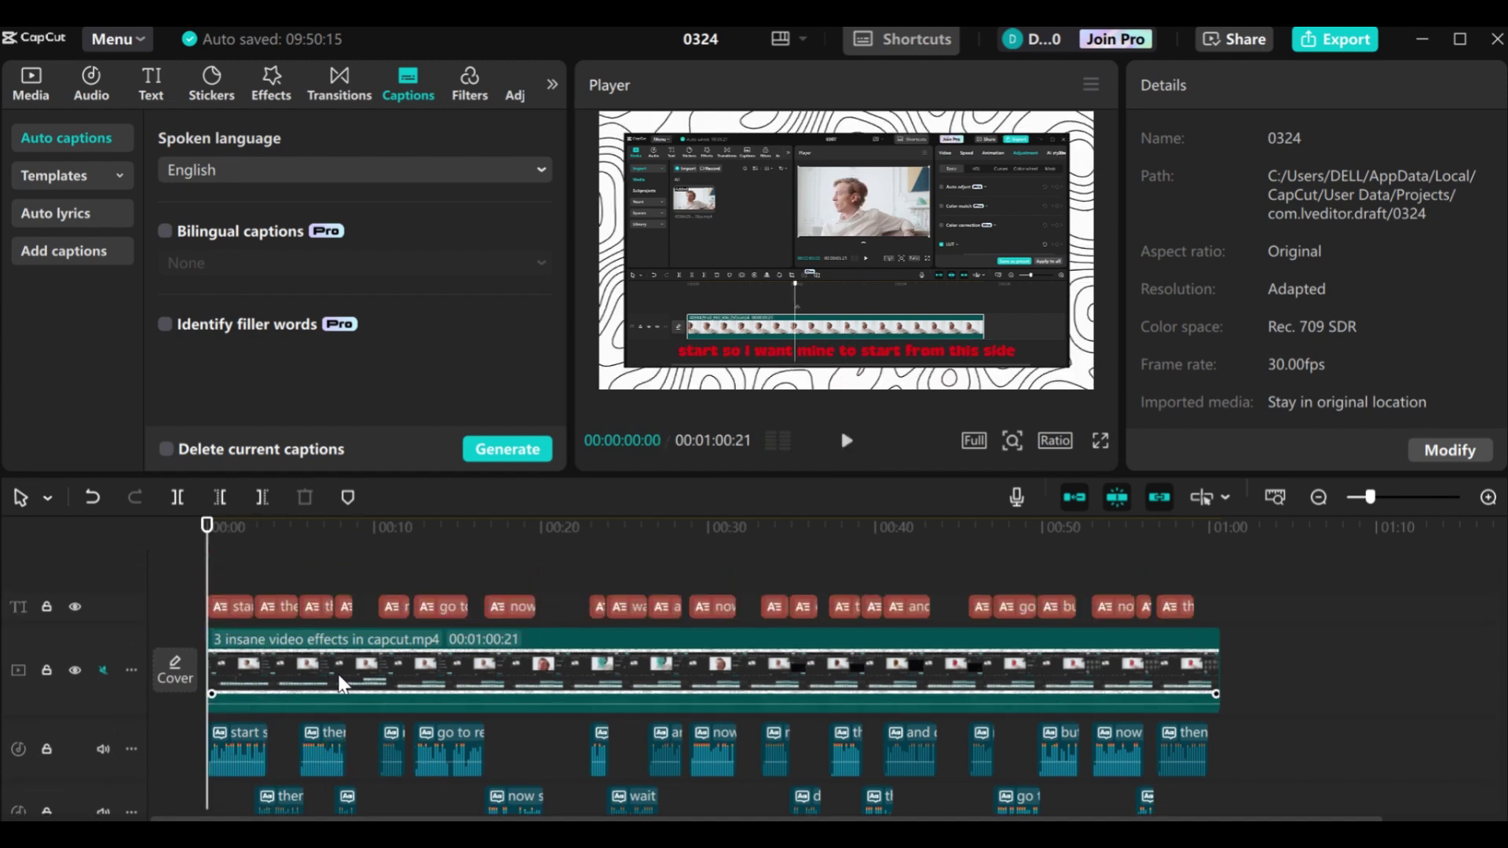
scroll(337, 671, "down", 2)
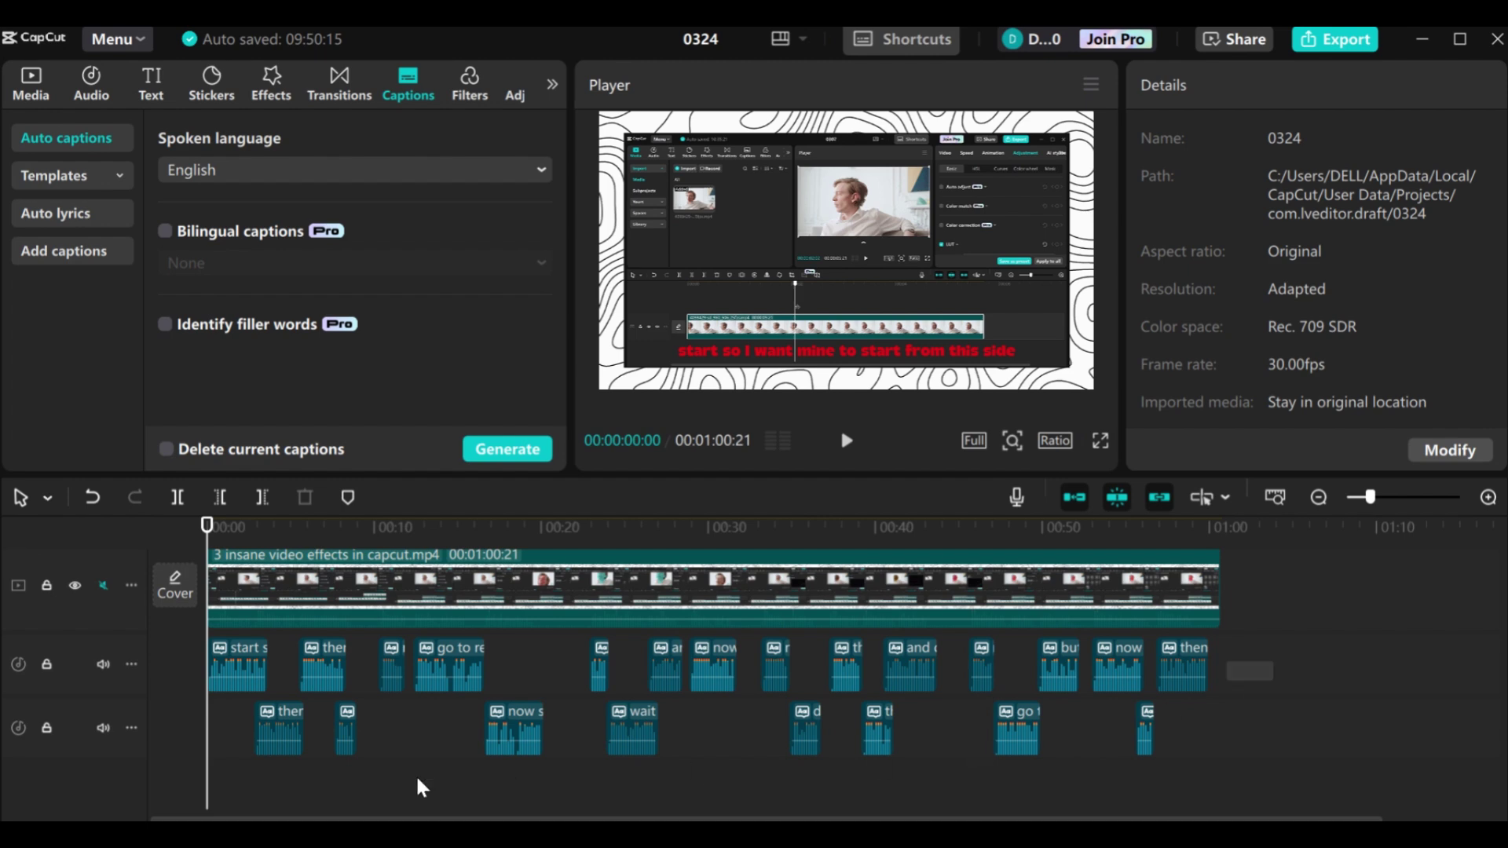
left_click_drag(418, 786, 238, 762)
key("Delete")
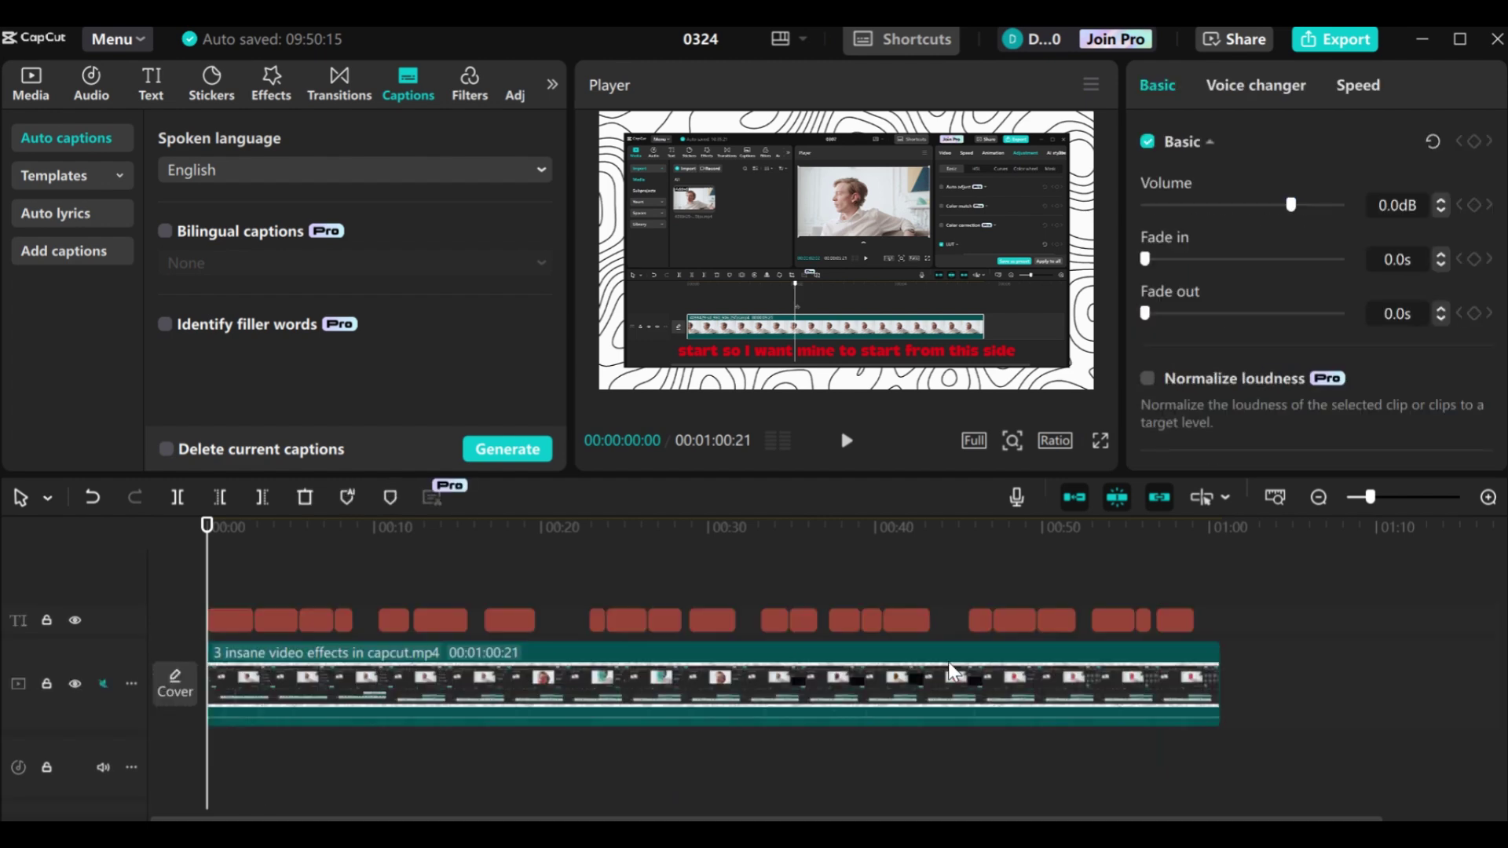
Generate text-to-speech from all captions with the Peaceful Male voice and play the result from the start
left_click(217, 612)
left_click(1272, 284)
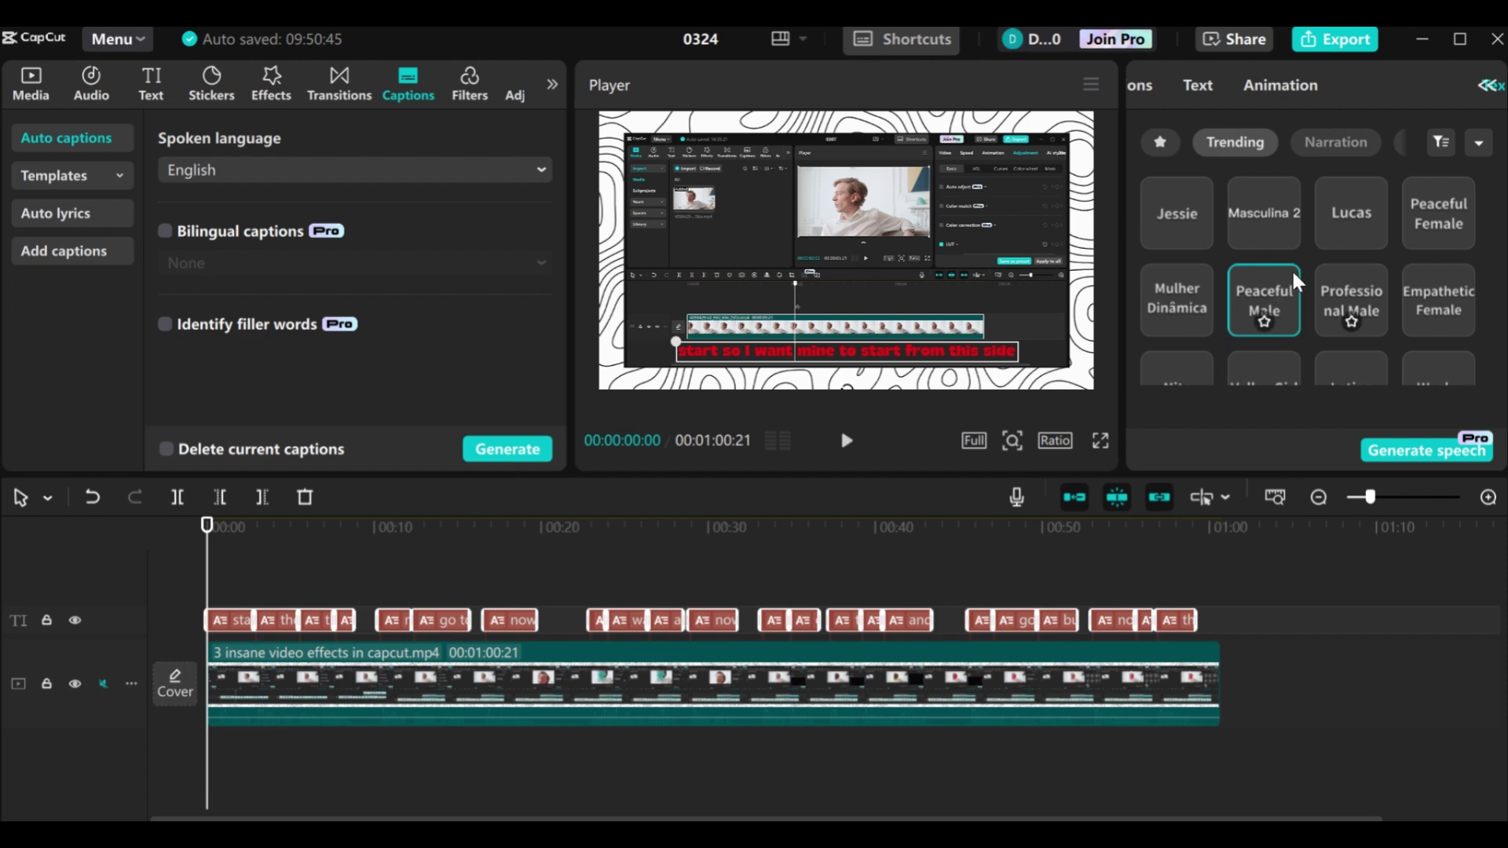
left_click(1434, 450)
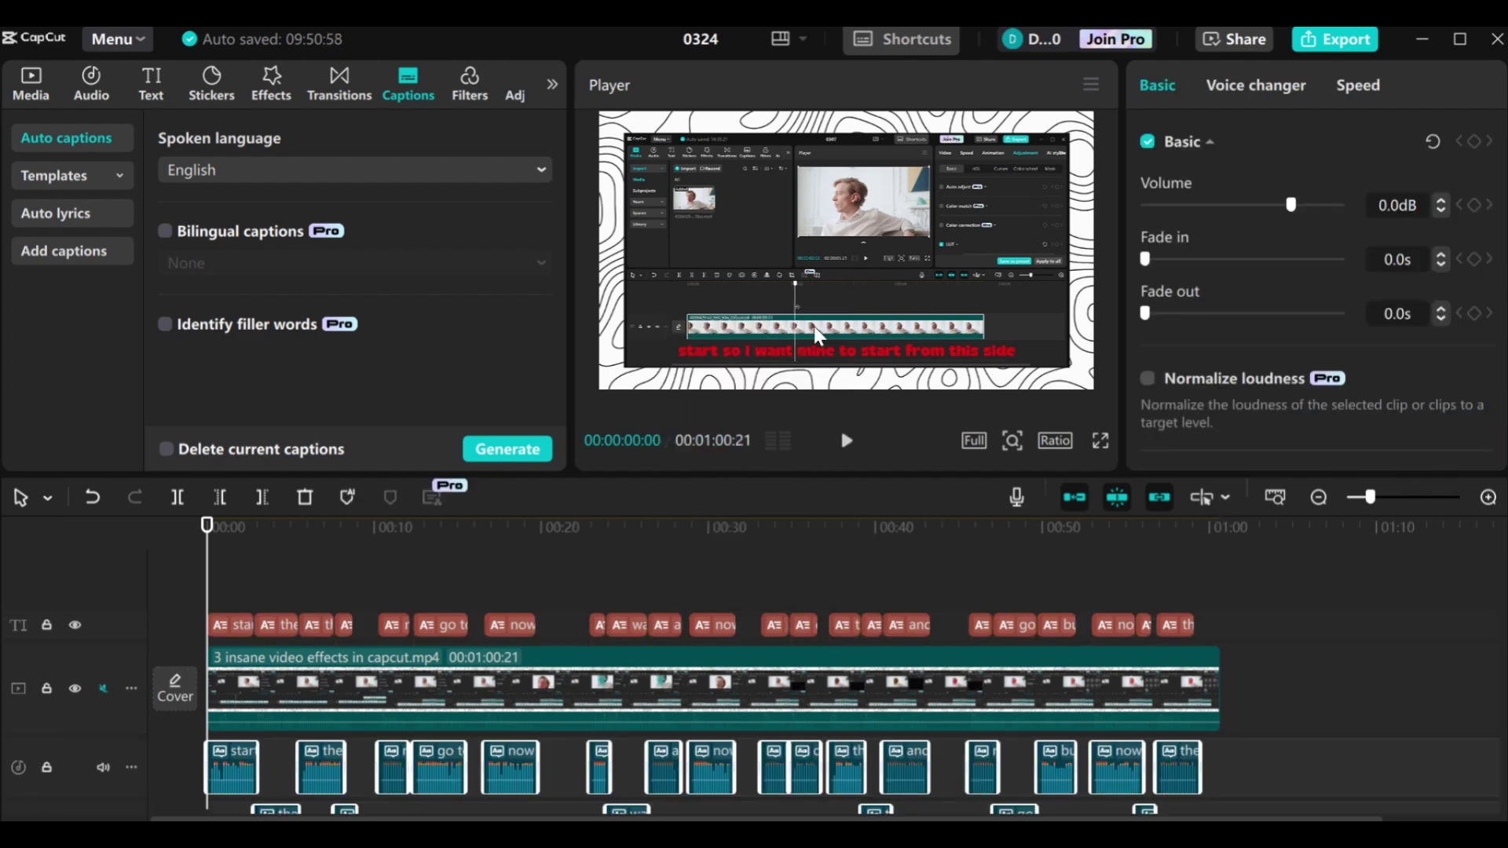
left_click(847, 440)
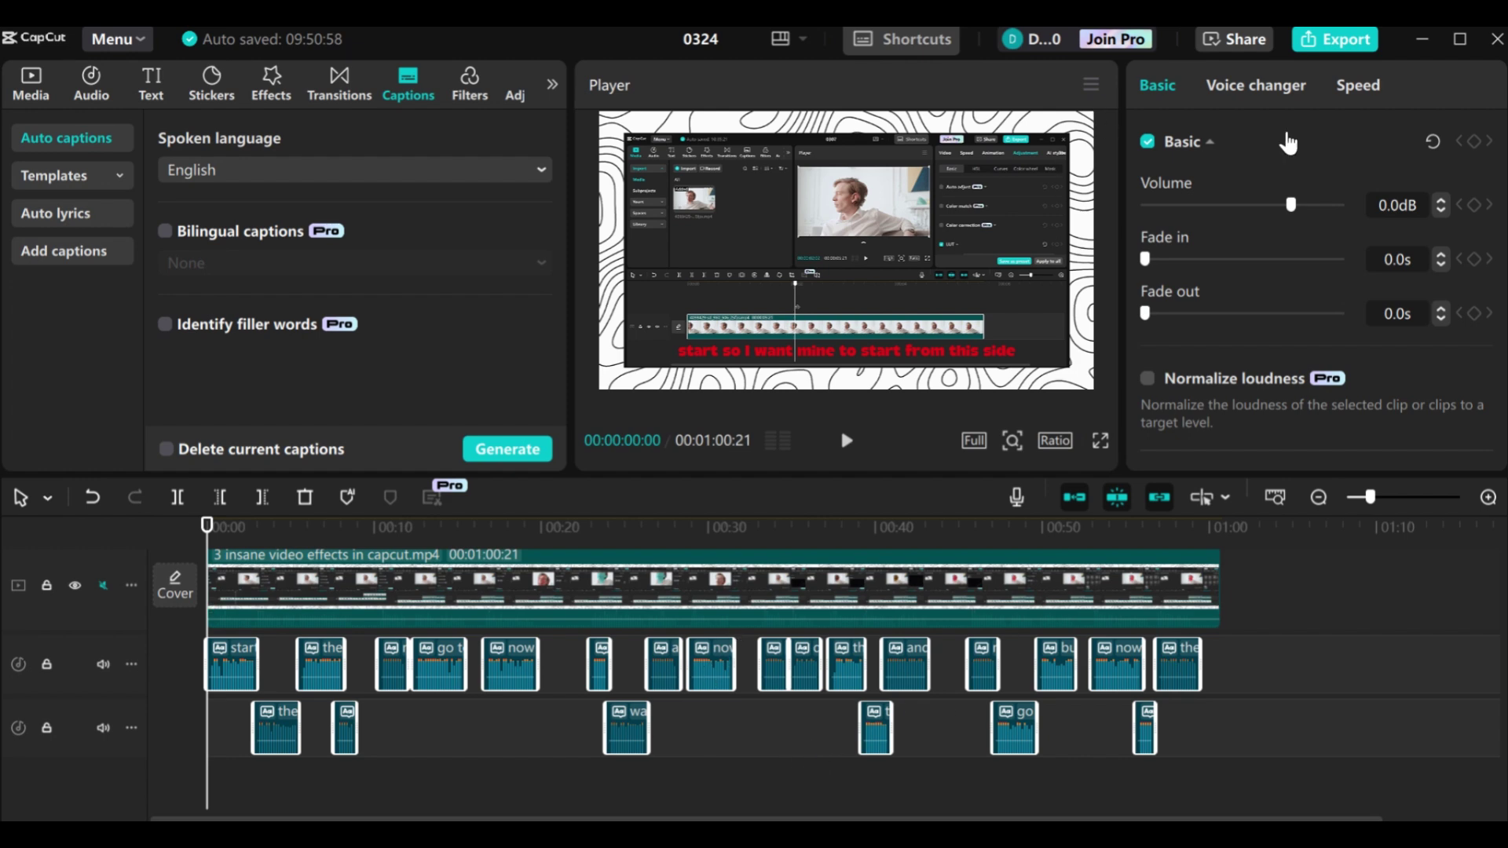
Apply the Energetic voice filter to all generated speech clips, listen to the opening seconds, and stop playback
left_click(1253, 83)
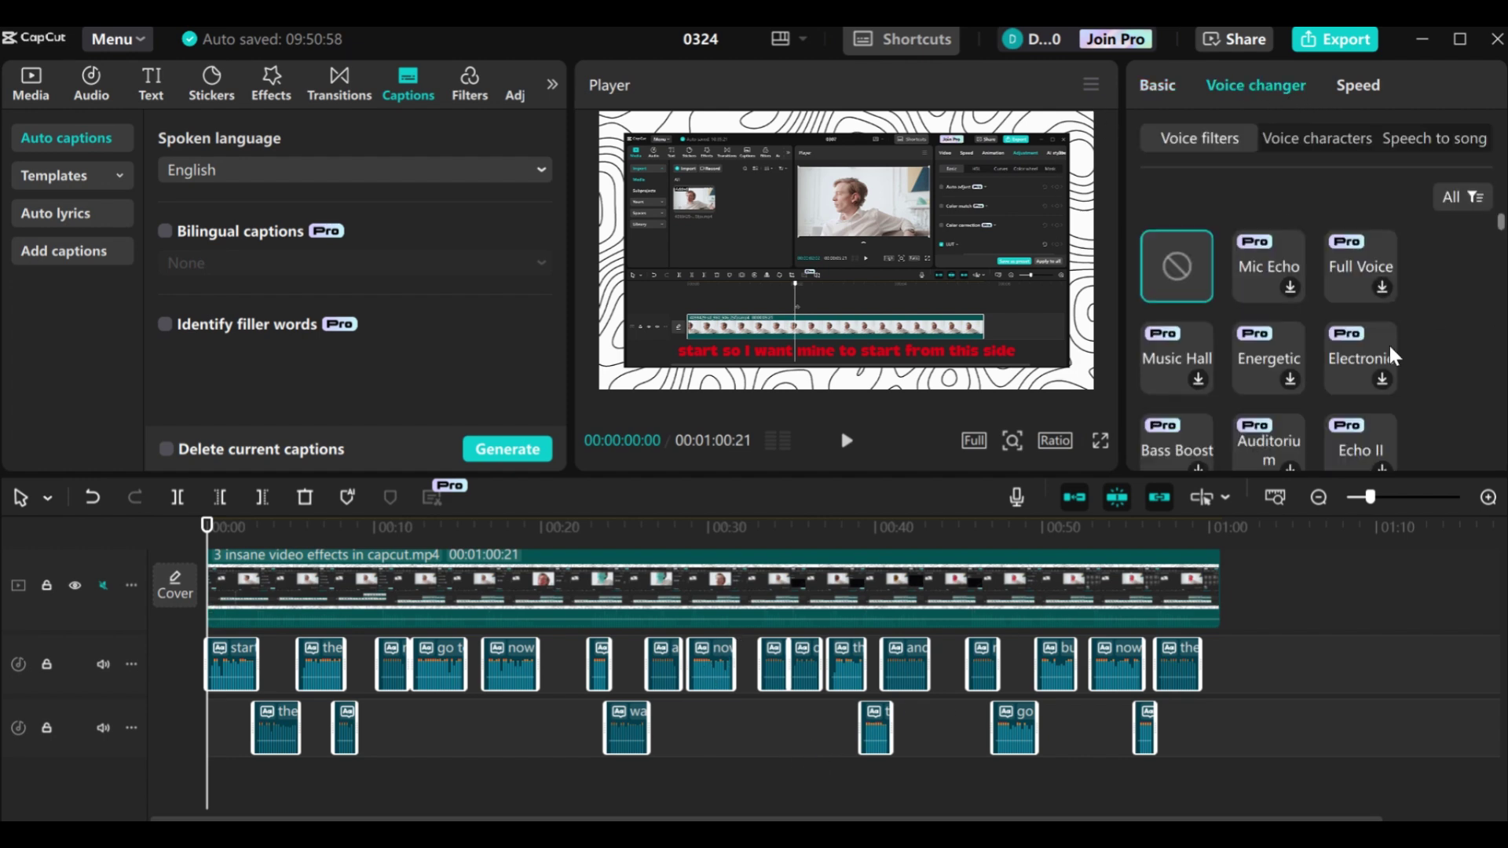
scroll(1241, 328, "down", 10)
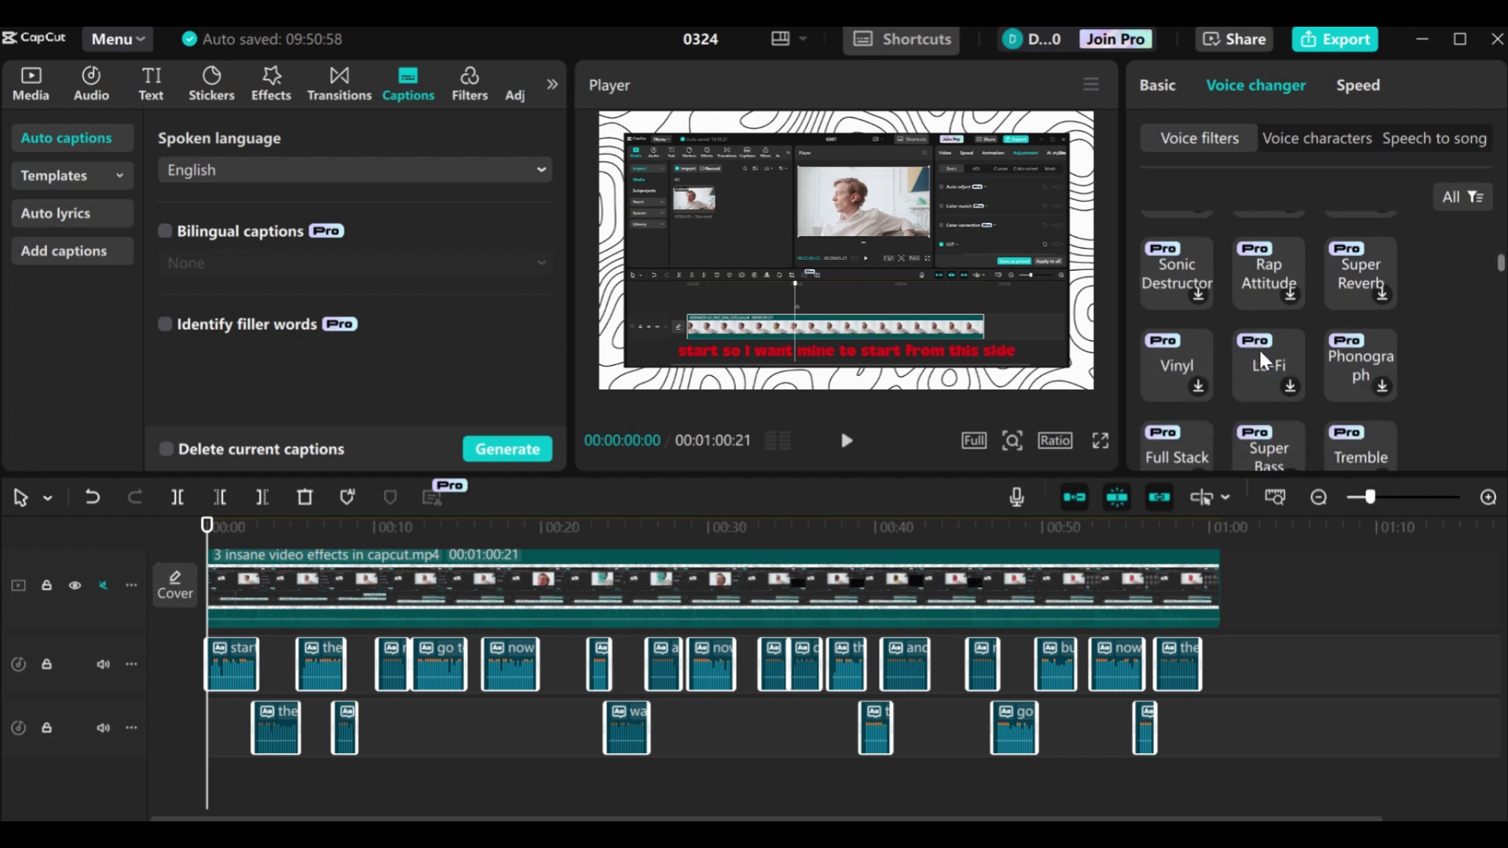
scroll(1341, 356, "up", 10)
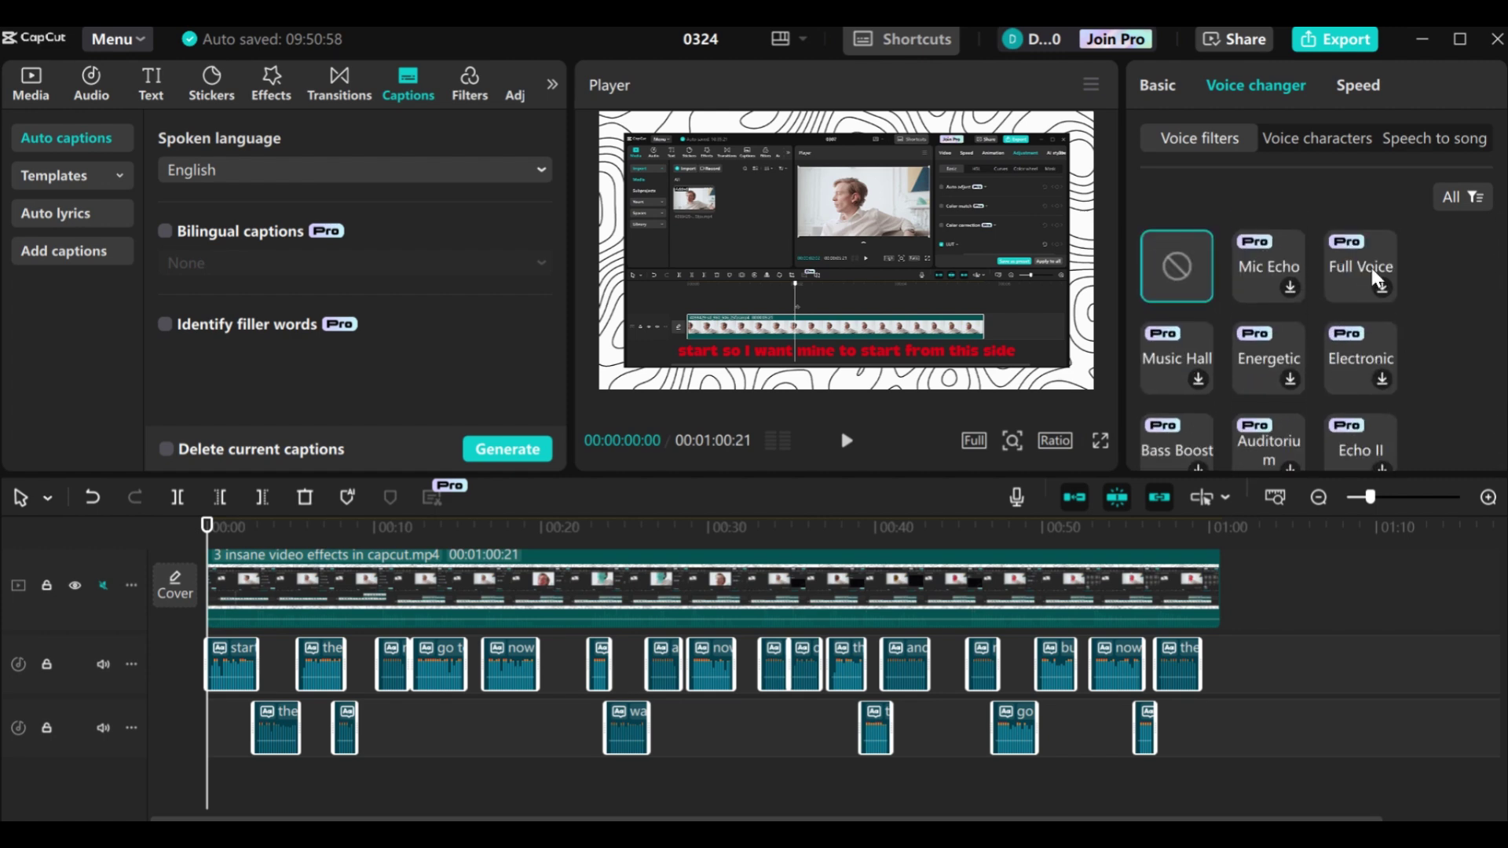
left_click(1293, 375)
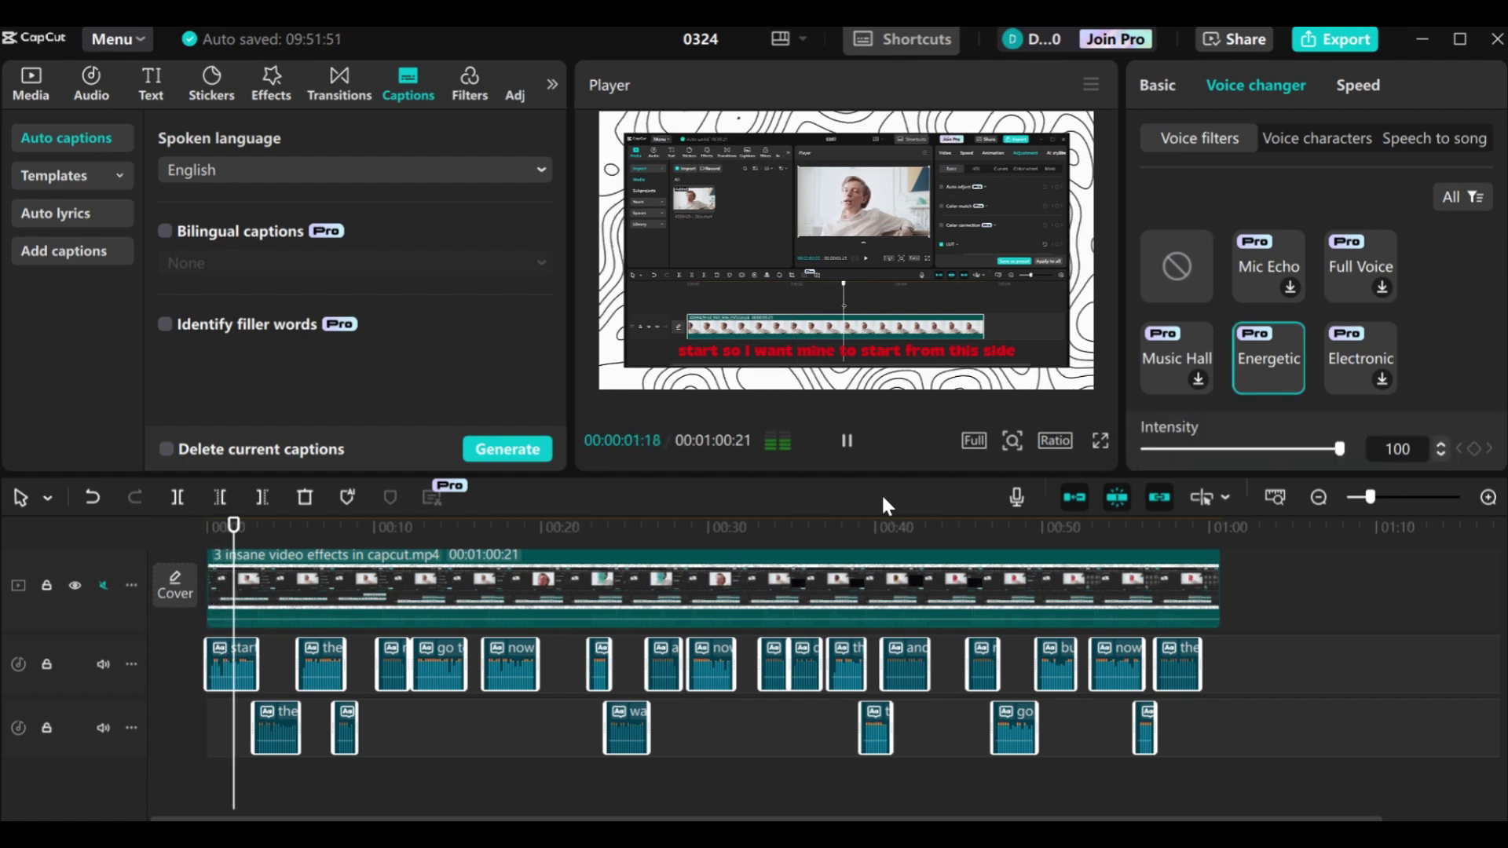
left_click(847, 443)
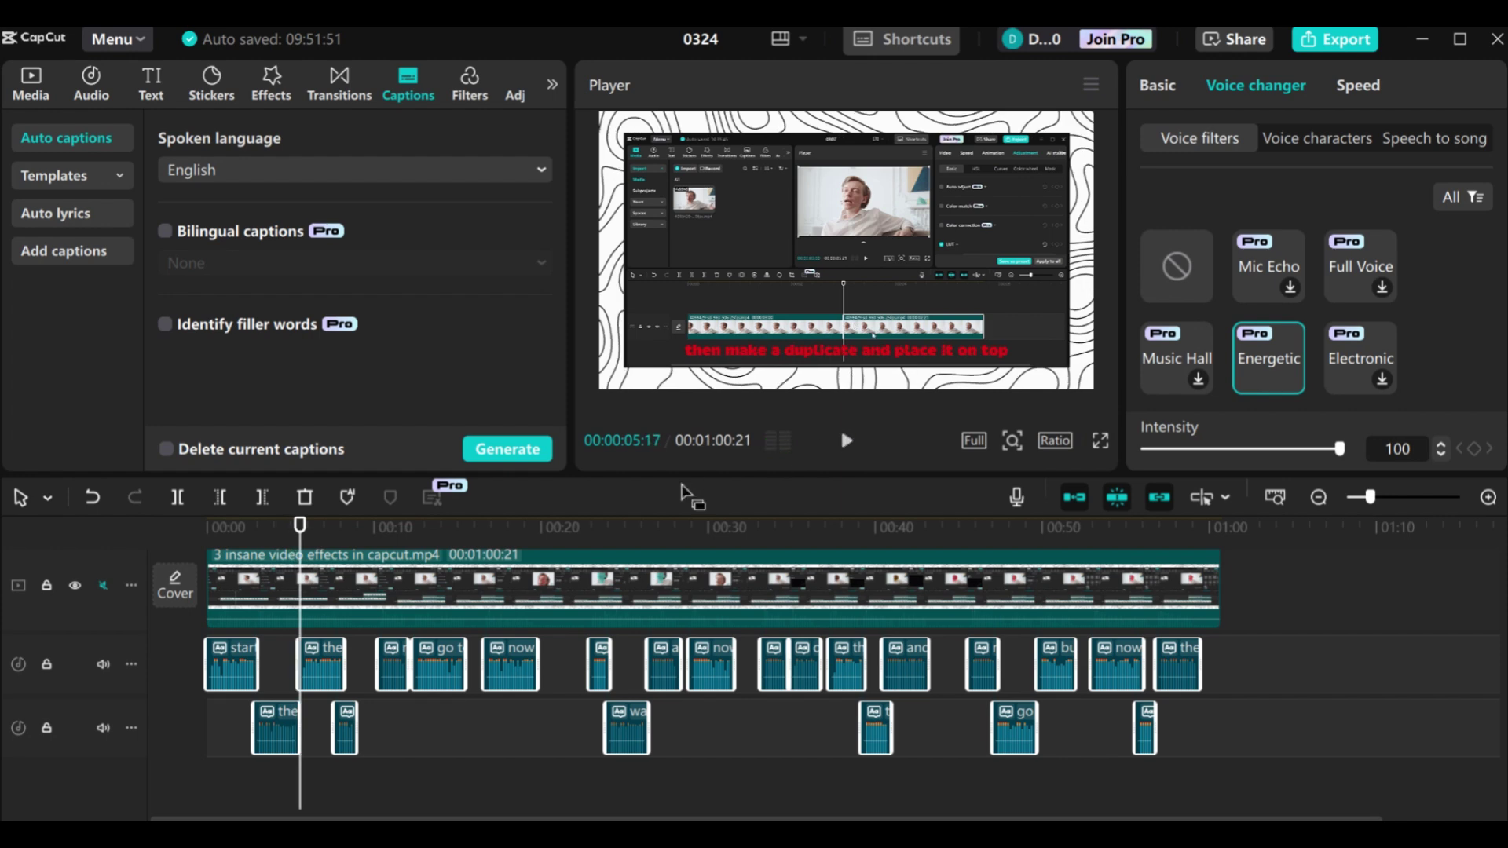
Extract the audio of the "3 insane video effects in capcut.mp4" clip onto a separate audio track
left_click(203, 678)
scroll(203, 679, "up", 1)
scroll(808, 667, "down", 1)
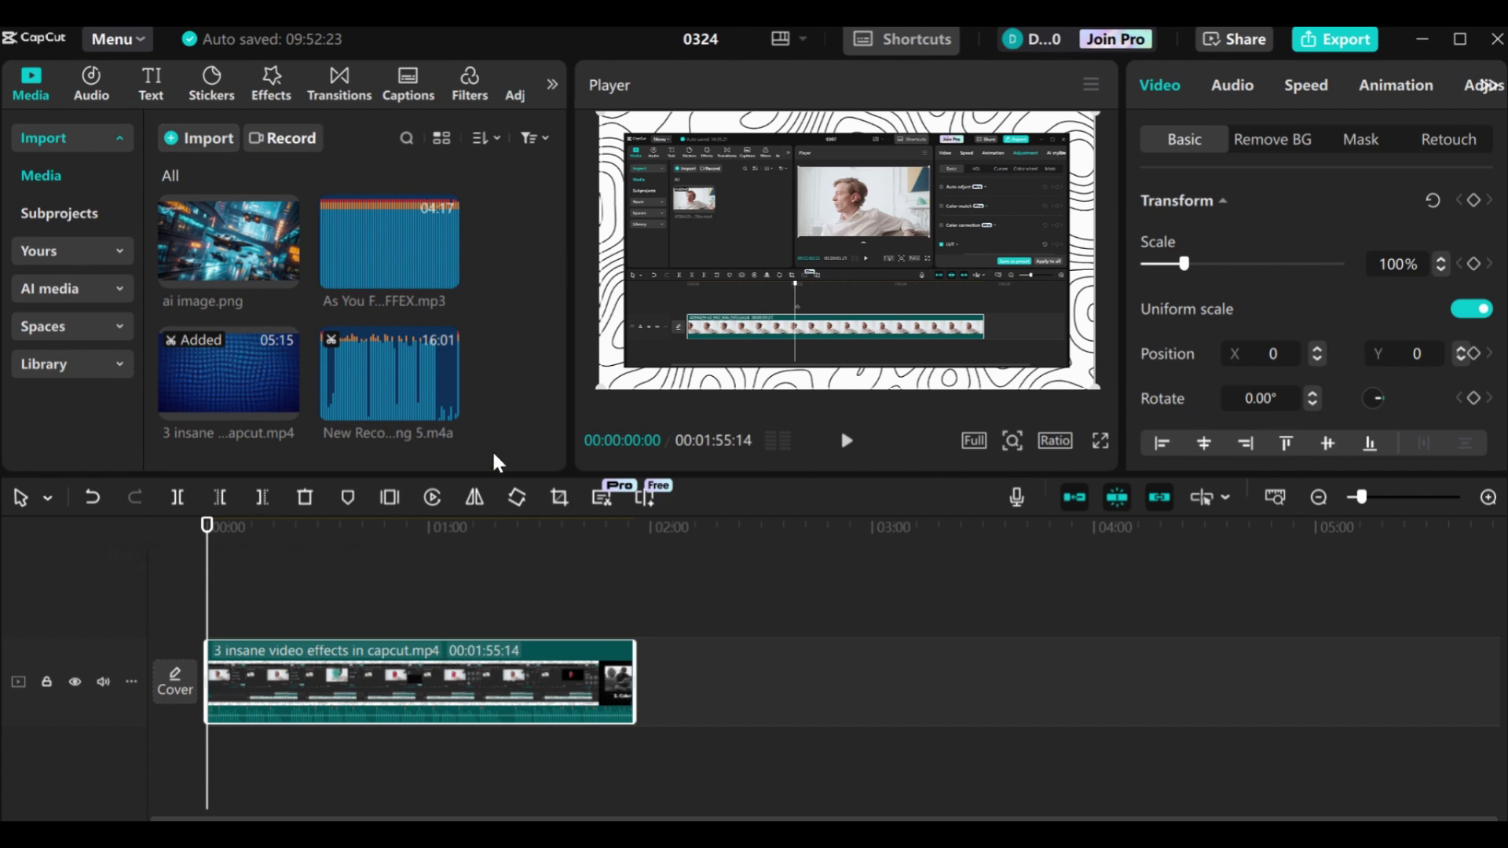
right_click(459, 670)
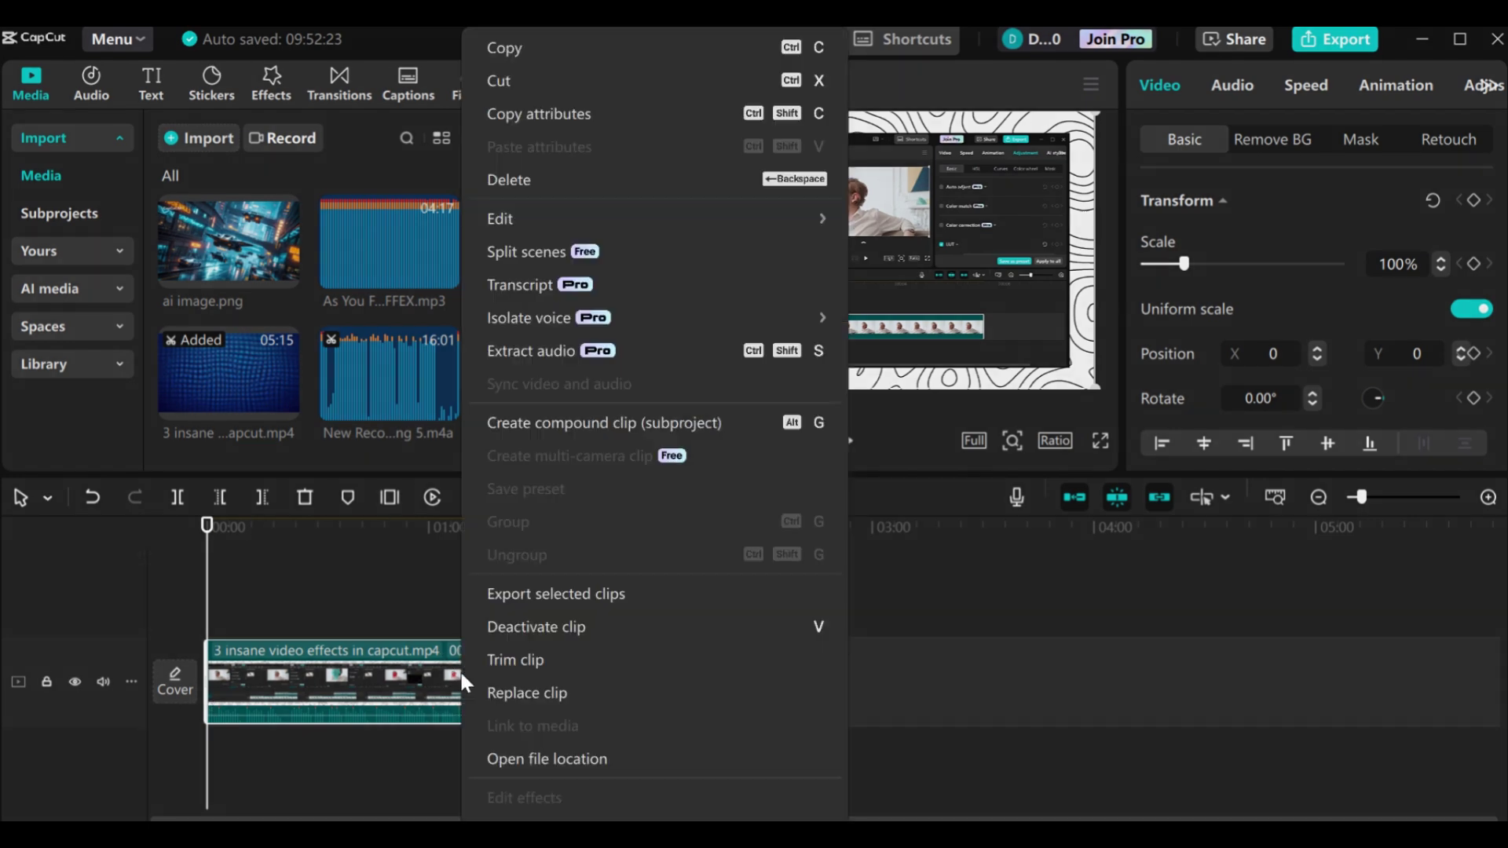
left_click(528, 355)
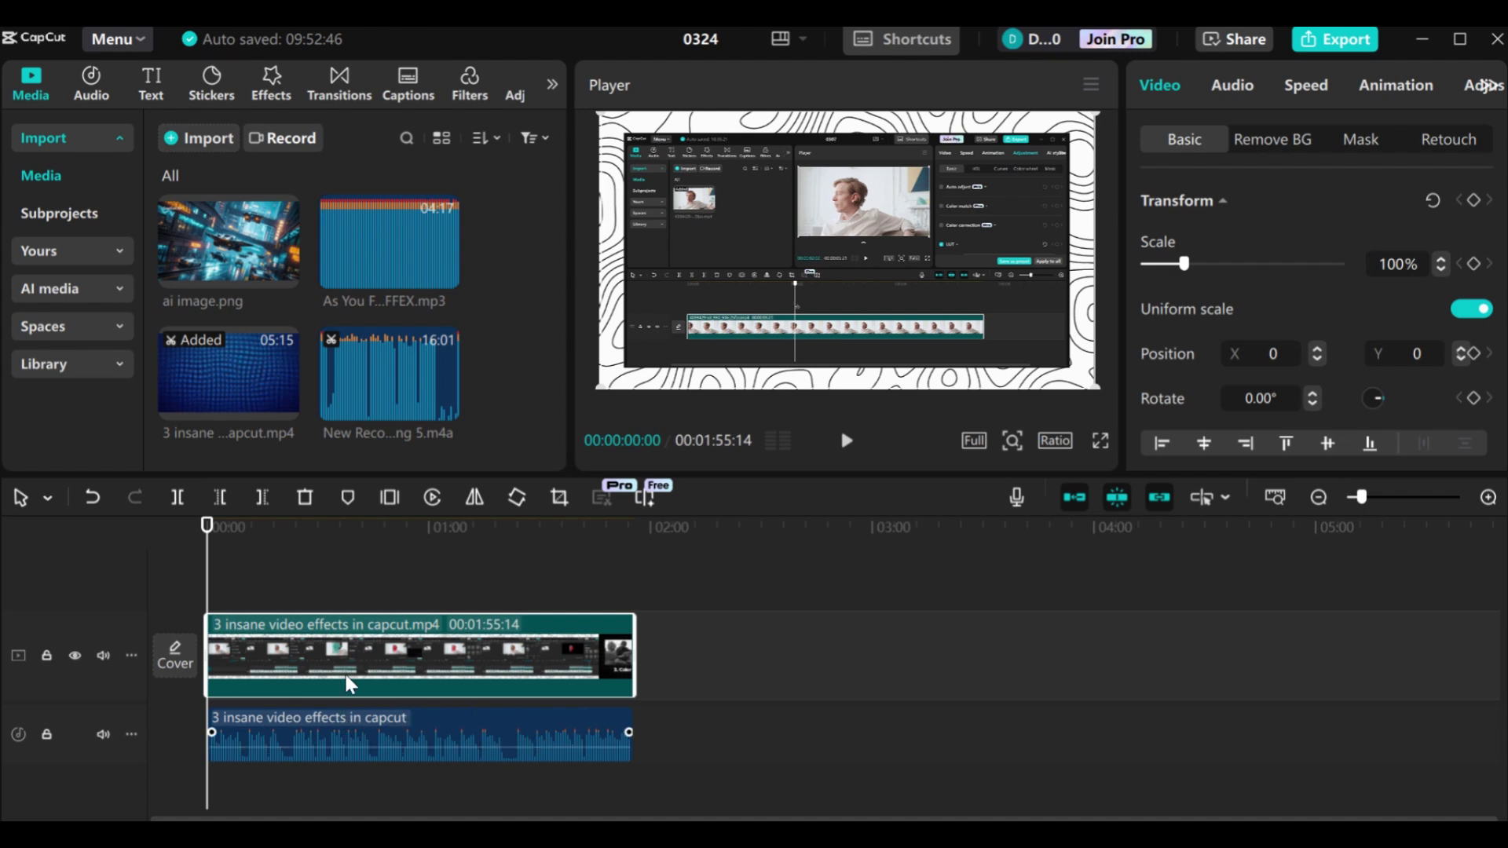
Set the extracted audio clip's fade-in to about 2.3 s and its fade-out to about 2.1 s
left_click(333, 727)
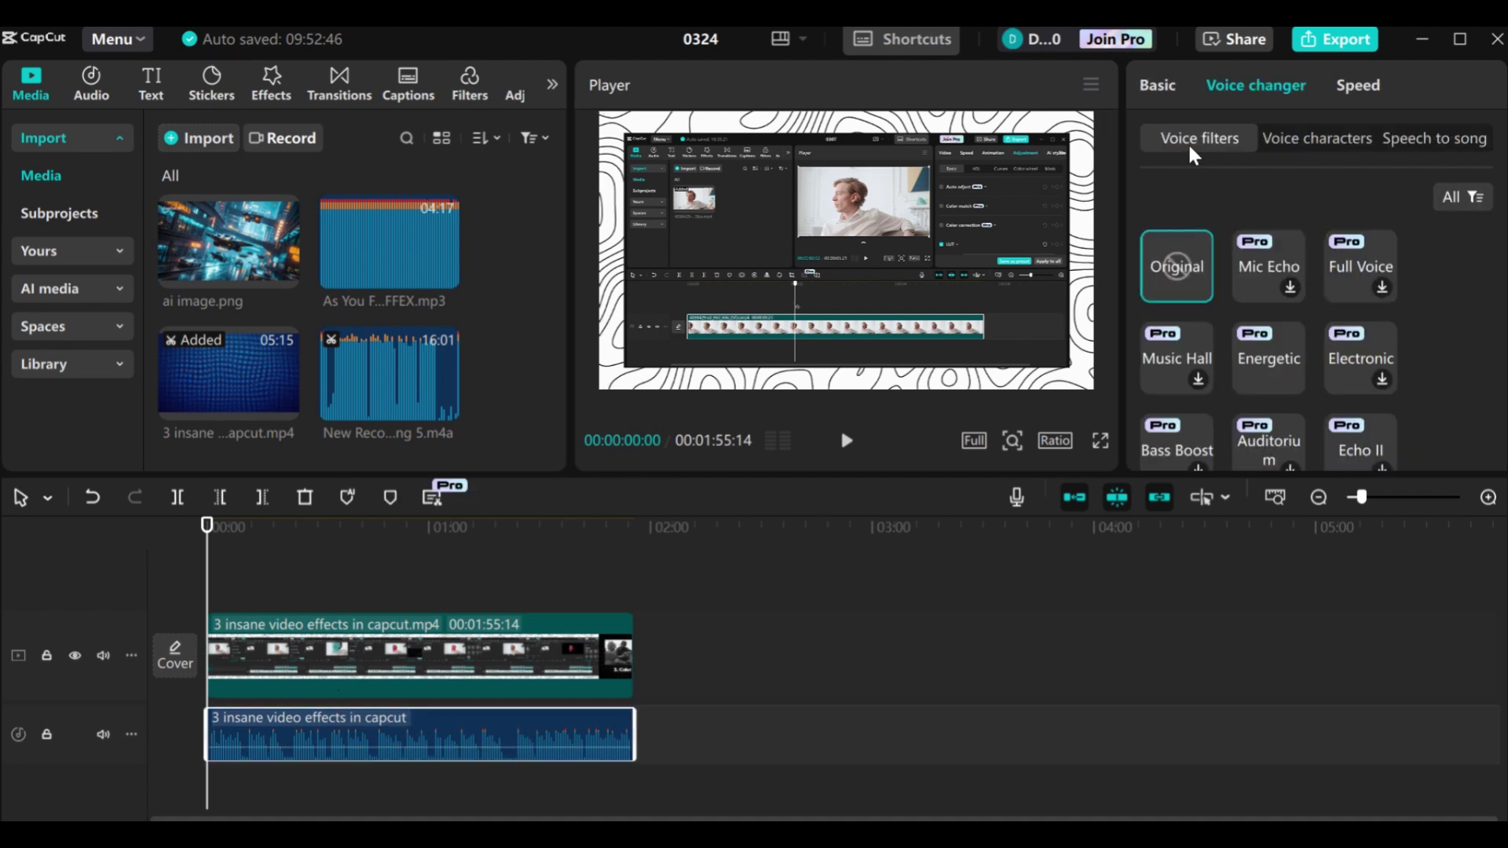
scroll(1198, 311, "down", 3)
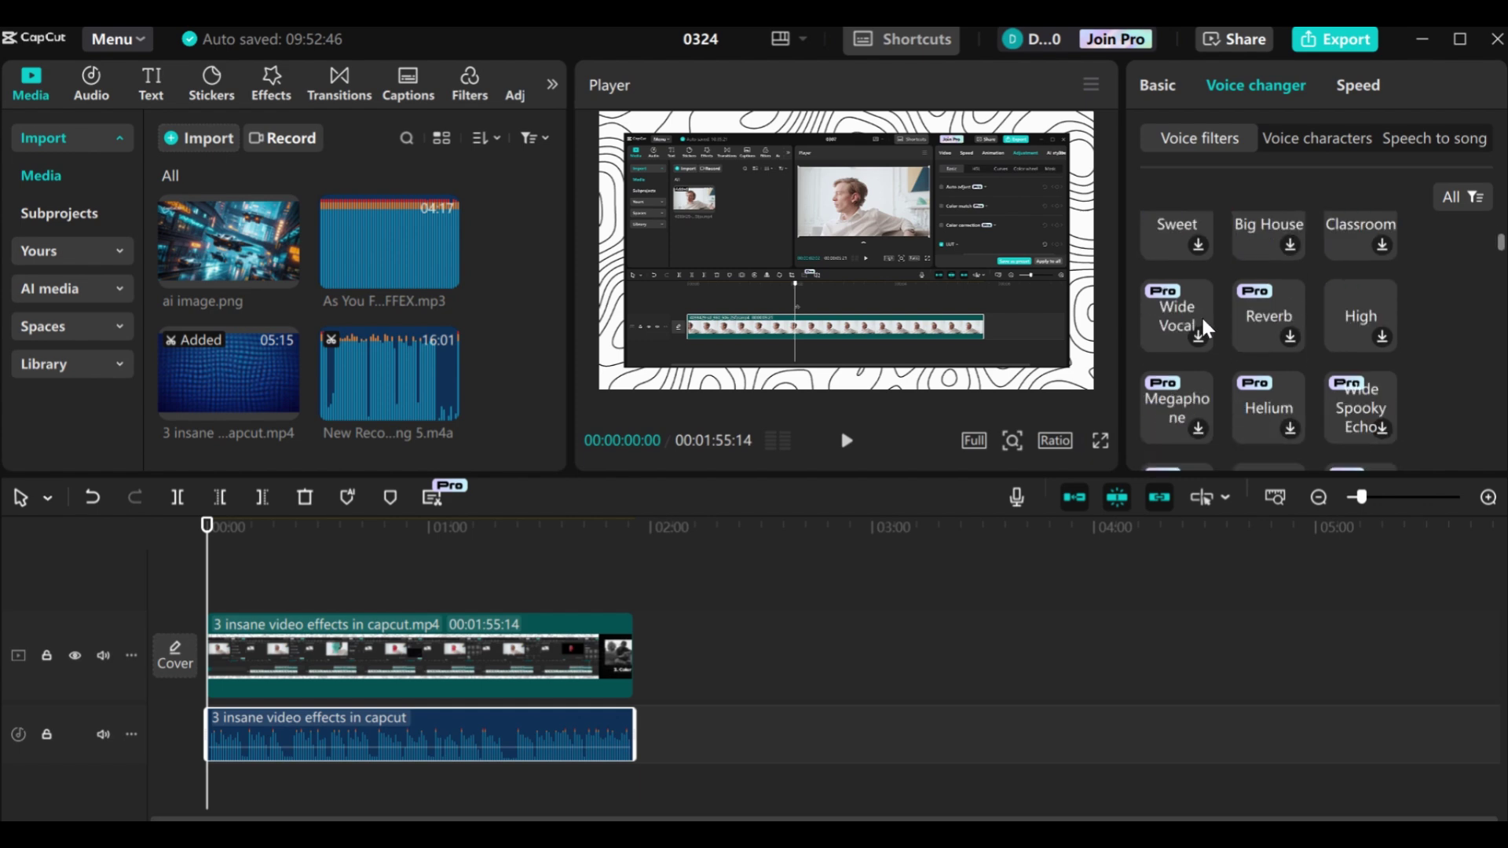
left_click(1156, 84)
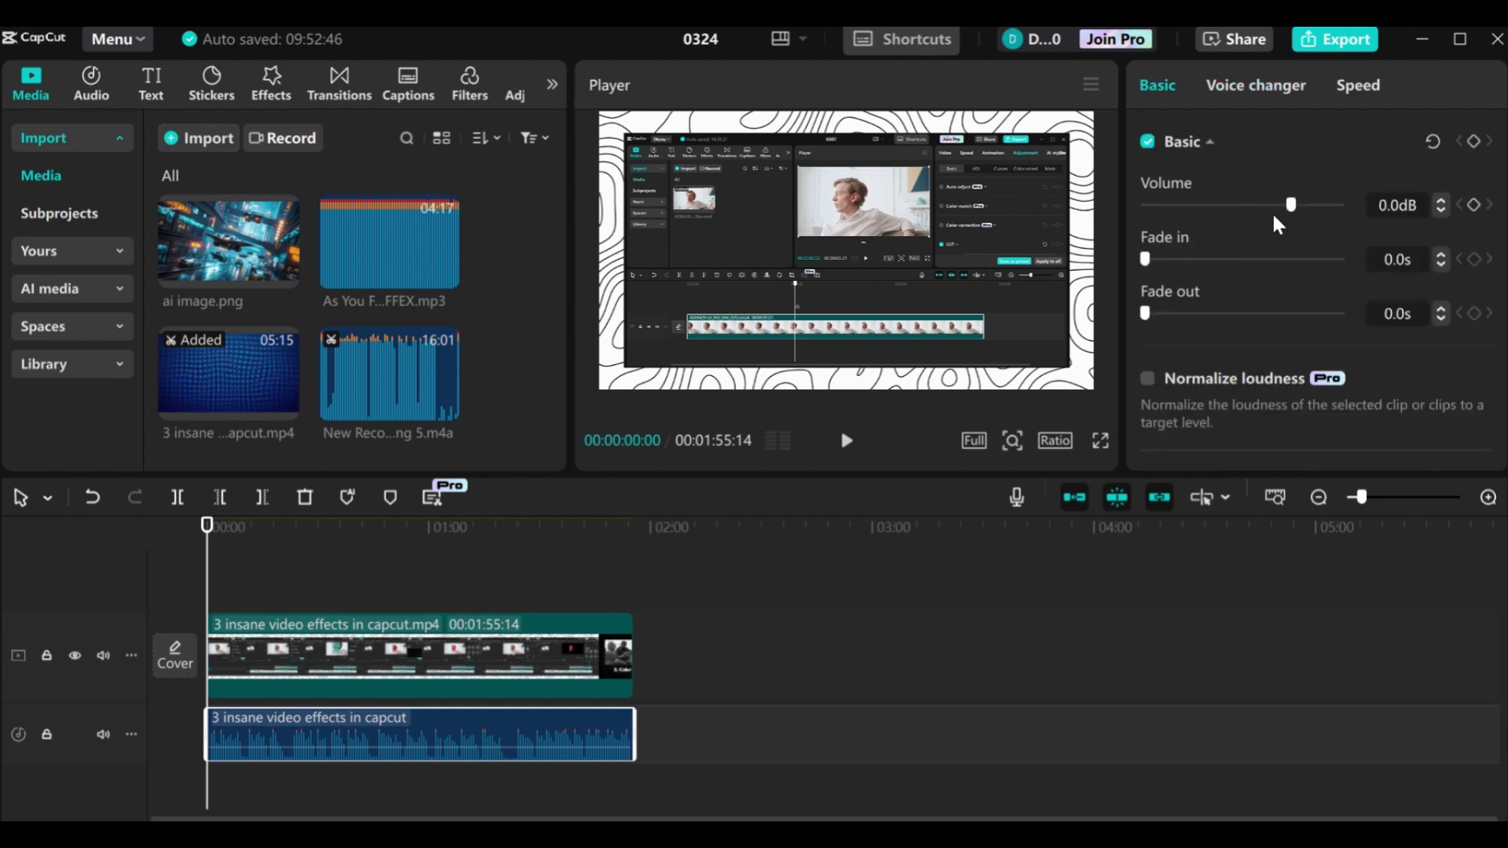
left_click_drag(1171, 261, 1189, 259)
left_click(1185, 313)
scroll(1142, 322, "down", 5)
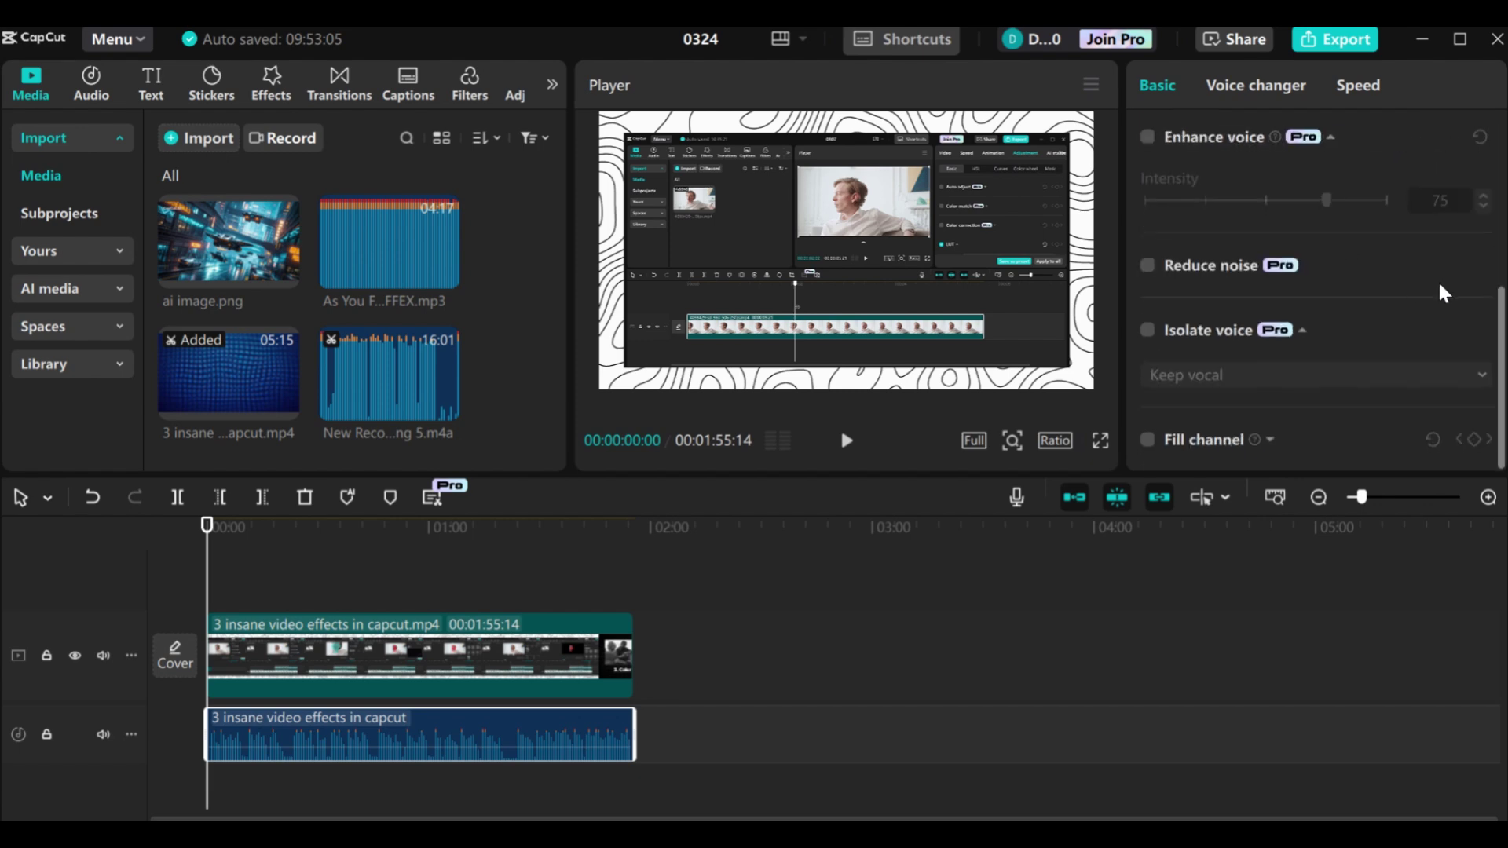
scroll(1239, 468, "up", 5)
Move the playhead to about 00:00:20:16 over the extracted audio clip
left_click_drag(208, 557, 283, 572)
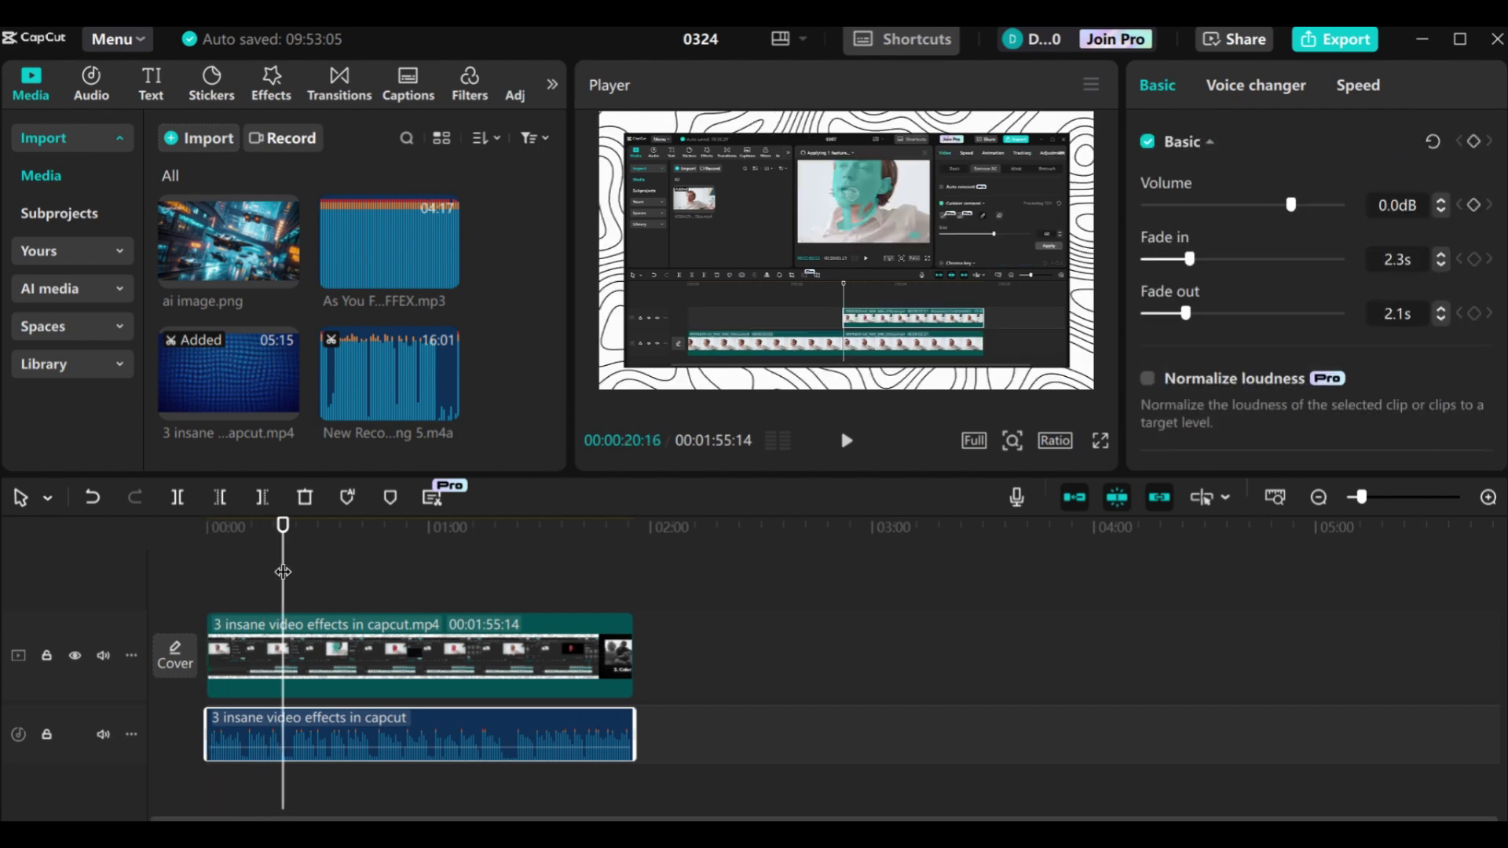